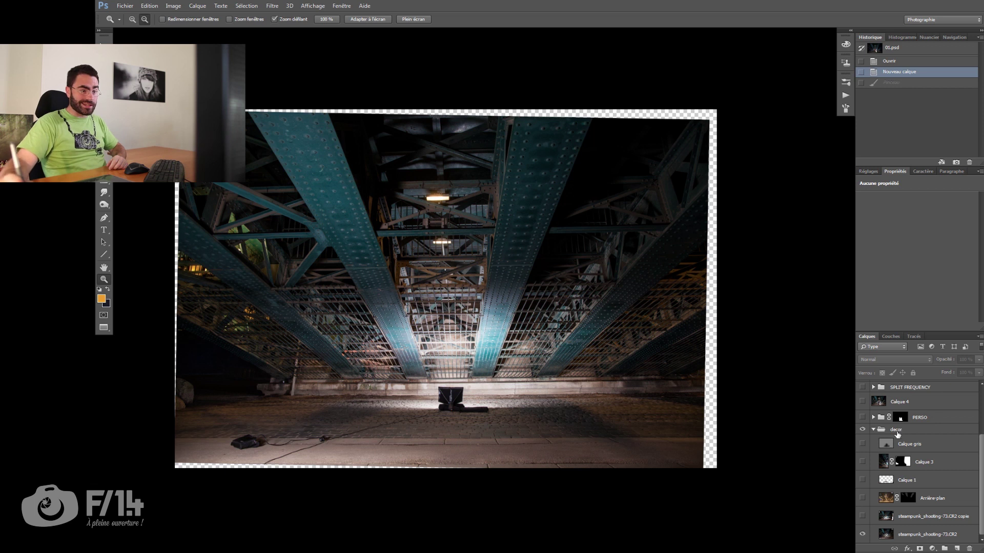
# Show the steampunk_shooting-73.CR2 copie layer in the decor group, comparing the scene with and without it.
pyautogui.click(863, 417)
pyautogui.click(863, 418)
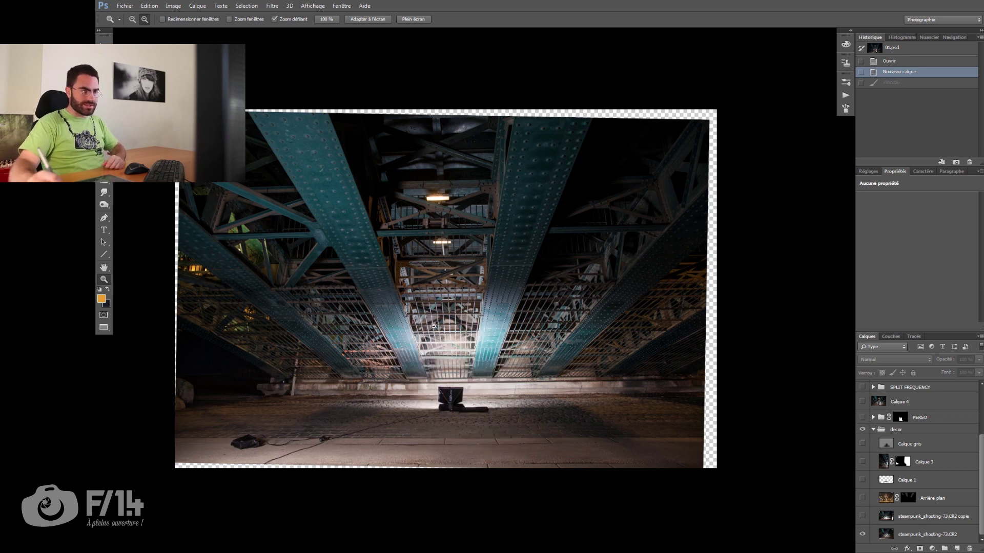
pyautogui.click(863, 517)
pyautogui.click(863, 517)
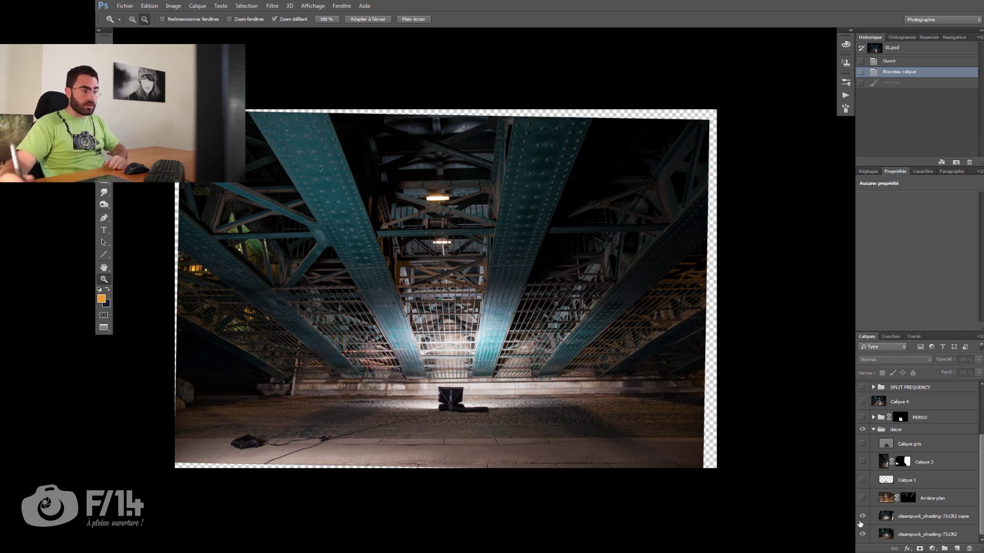
pyautogui.click(862, 516)
pyautogui.click(863, 519)
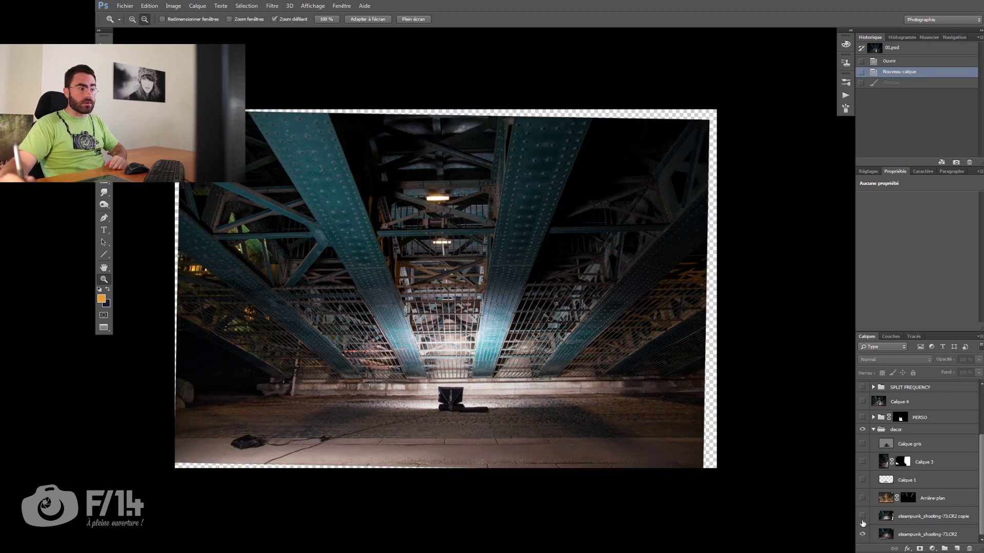
pyautogui.click(862, 517)
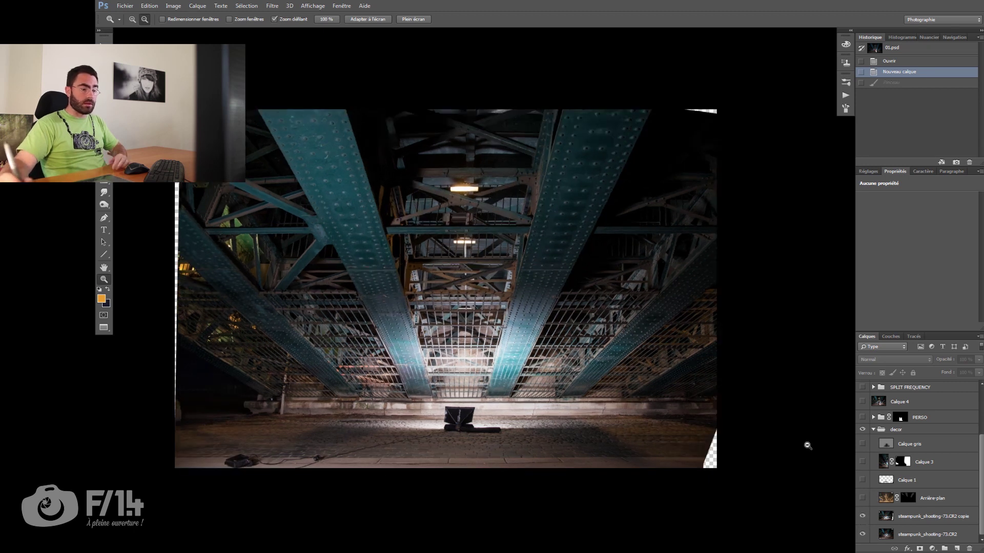
# Show the Arrière-plan, Calque 1 and Calque 3 layers in the decor group.
pyautogui.click(863, 500)
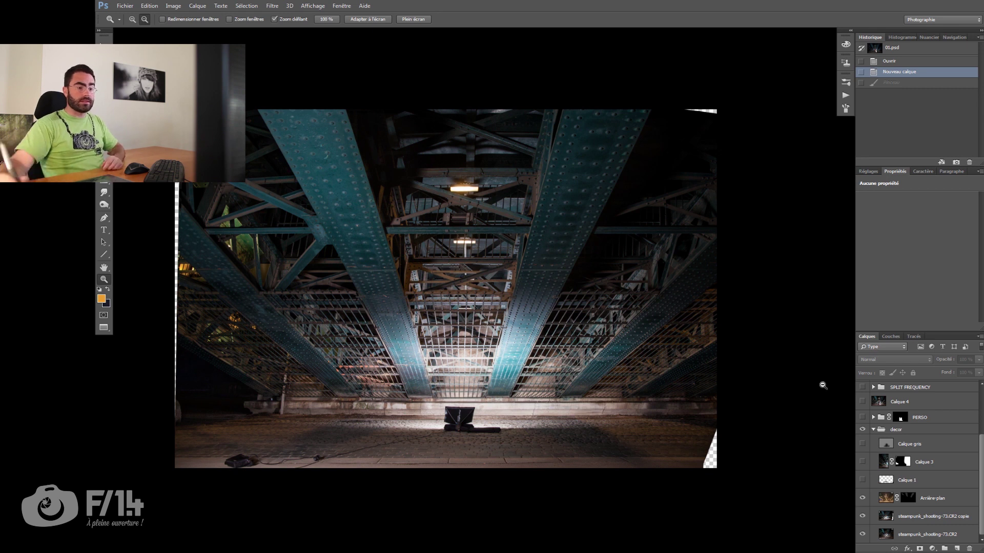
pyautogui.click(862, 480)
pyautogui.click(862, 480)
pyautogui.click(863, 480)
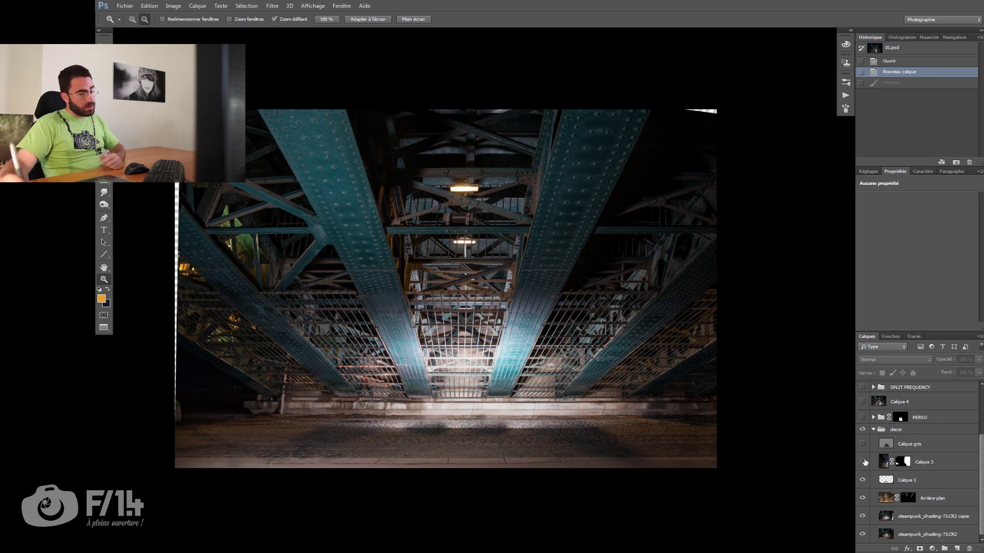
pyautogui.click(862, 462)
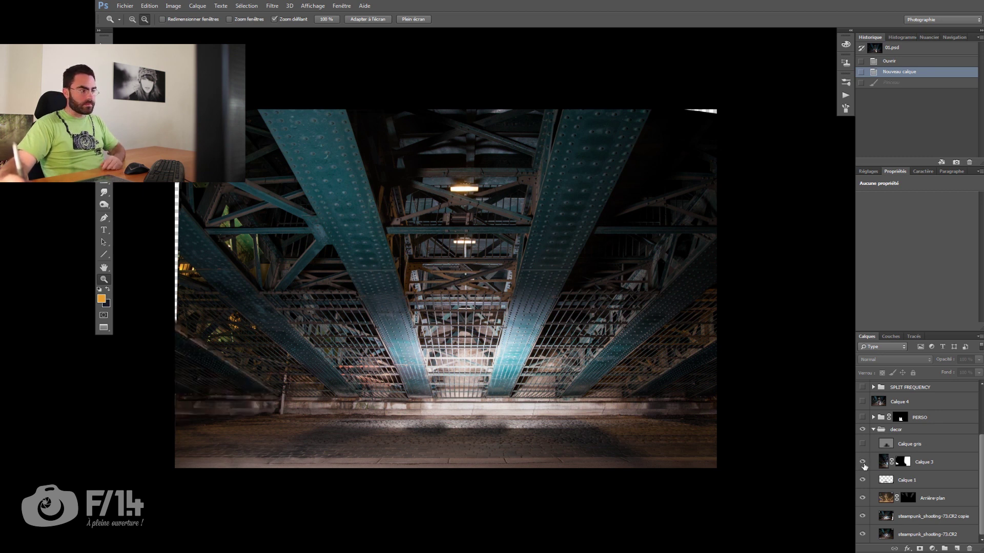
pyautogui.click(957, 549)
pyautogui.press('b')
pyautogui.moveTo(694, 377); pyautogui.dragTo(666, 392)
pyautogui.moveTo(493, 381)
pyautogui.mouseDown()
pyautogui.moveTo(238, 385)
pyautogui.moveTo(230, 397)
pyautogui.mouseUp()
pyautogui.hotkey('ctrl', 'alt', 'z')
pyautogui.hotkey('ctrl', 'alt', 'z')
pyautogui.hotkey('ctrl', 'alt', 'z')
pyautogui.hotkey('ctrl', 'alt', 'z')
# Show the PERSO group and look at the layer inside it.
pyautogui.click(873, 490)
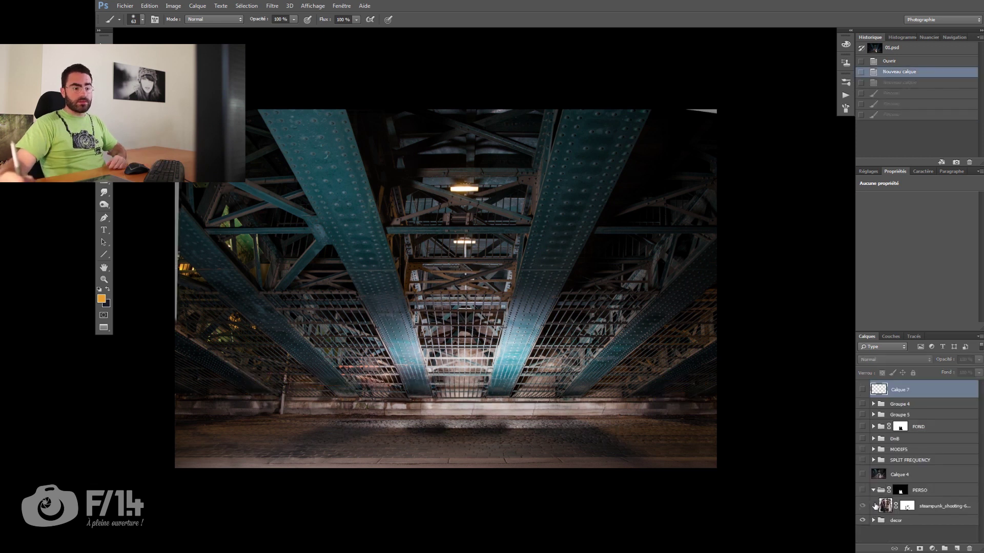
pyautogui.click(862, 491)
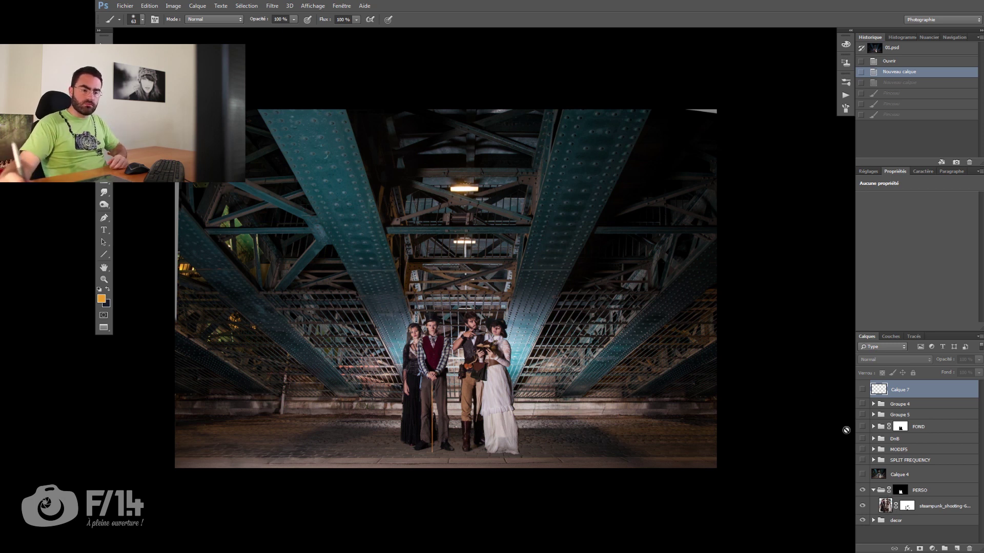
pyautogui.click(873, 490)
# Show only the merged layer Calque 4, with the SPLIT FREQUENCY group visible above it.
pyautogui.keyDown('alt'); pyautogui.click(862, 475); pyautogui.keyUp('alt')
pyautogui.click(876, 475)
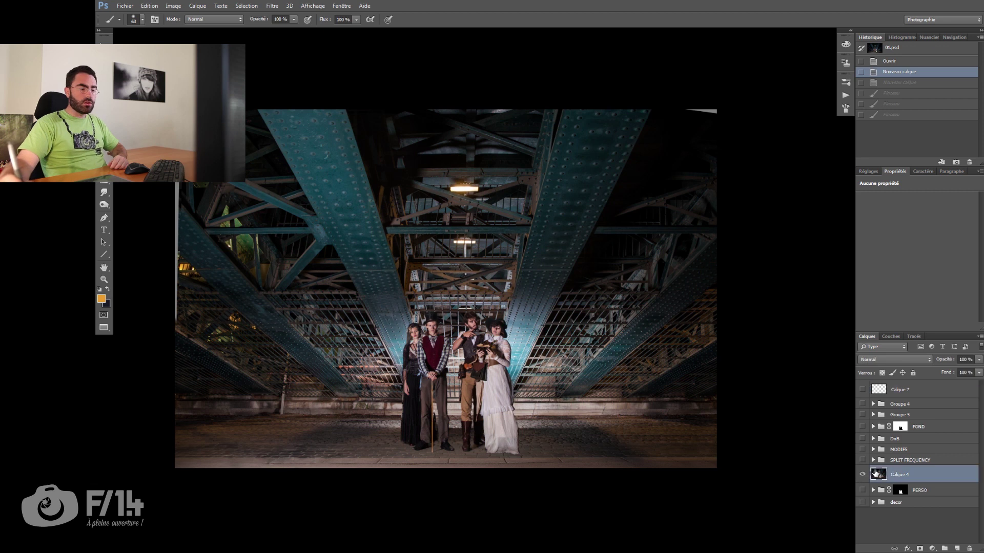
pyautogui.click(862, 460)
pyautogui.hotkey('ctrl', '0')
pyautogui.press('z')
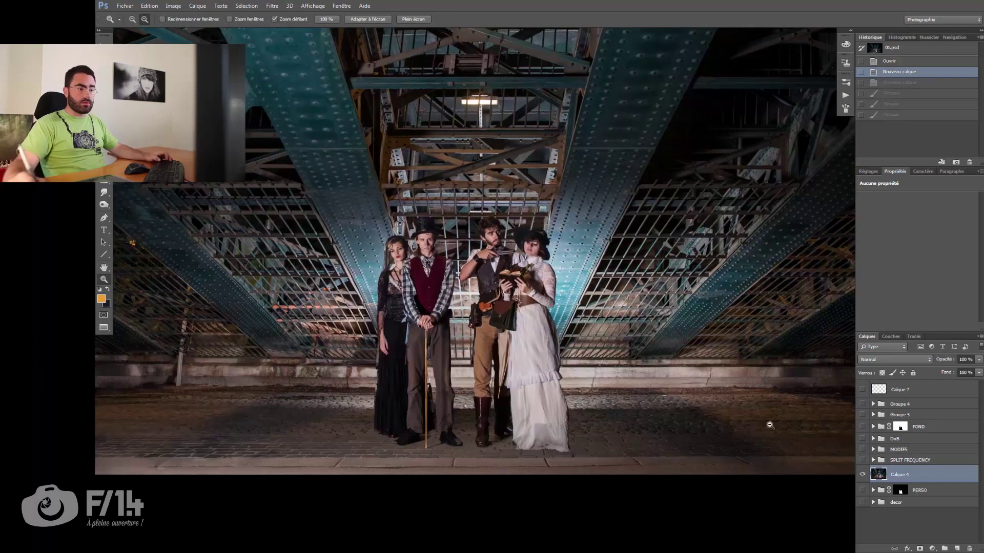
# Show Calque 7 and circle the dark ground patches on both sides of the people with the orange brush.
pyautogui.click(899, 389)
pyautogui.click(862, 390)
pyautogui.press('b')
pyautogui.moveTo(651, 392); pyautogui.dragTo(612, 392)
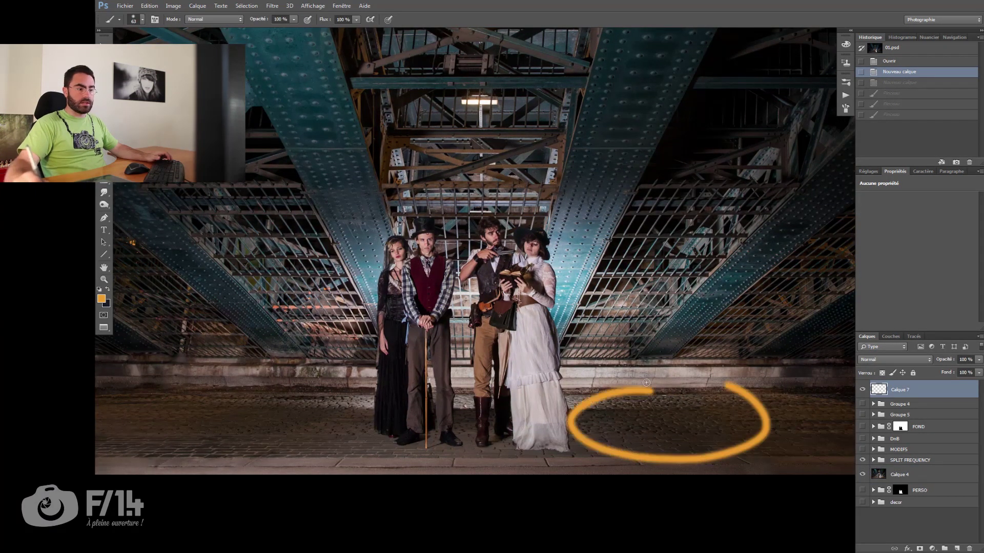
pyautogui.moveTo(338, 398); pyautogui.dragTo(252, 394)
# Compare the circled ground shadows with the SPLIT FREQUENCY group off and on.
pyautogui.click(861, 461)
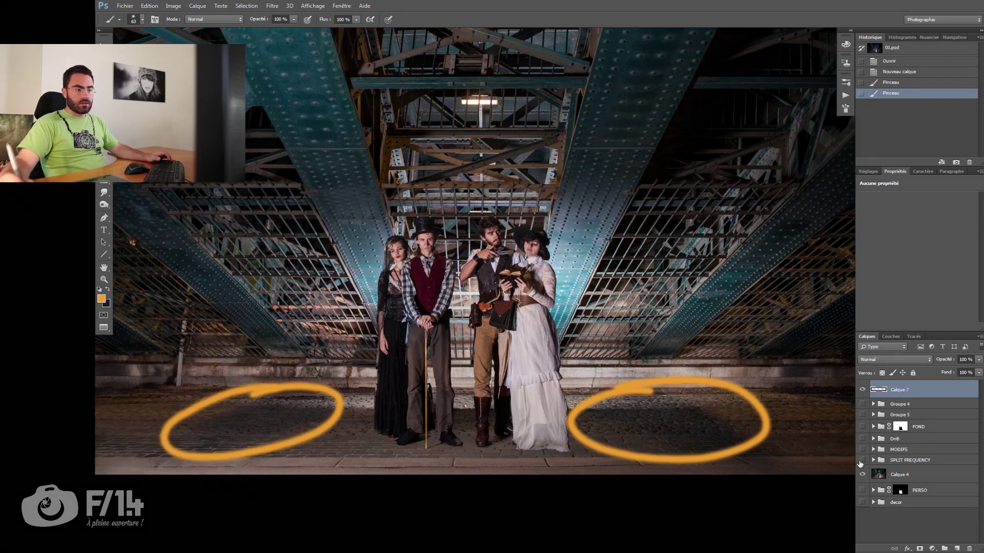
pyautogui.click(863, 460)
pyautogui.click(862, 460)
pyautogui.click(862, 460)
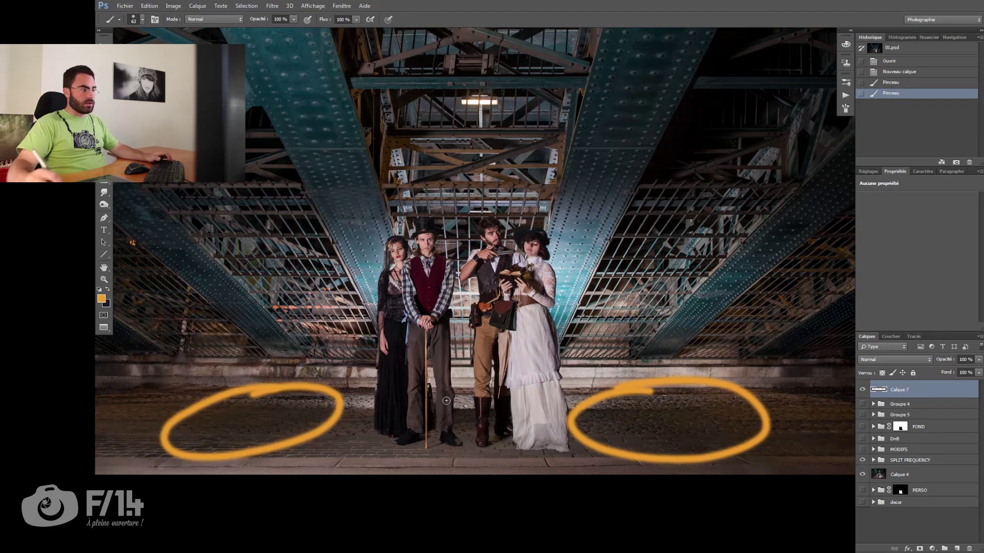
# Hide Calque 7 and examine the layers and overall effect of the SPLIT FREQUENCY group.
pyautogui.click(862, 390)
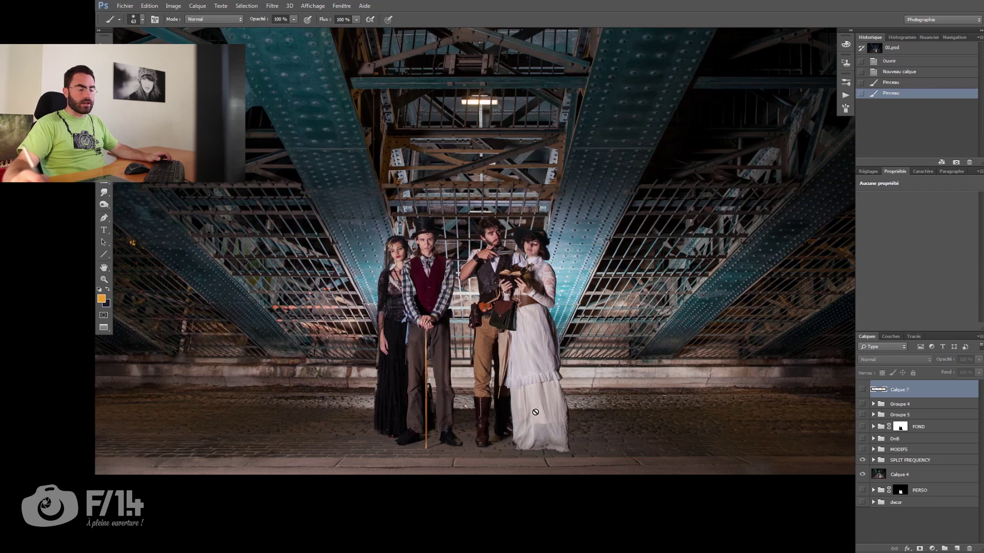
pyautogui.click(874, 460)
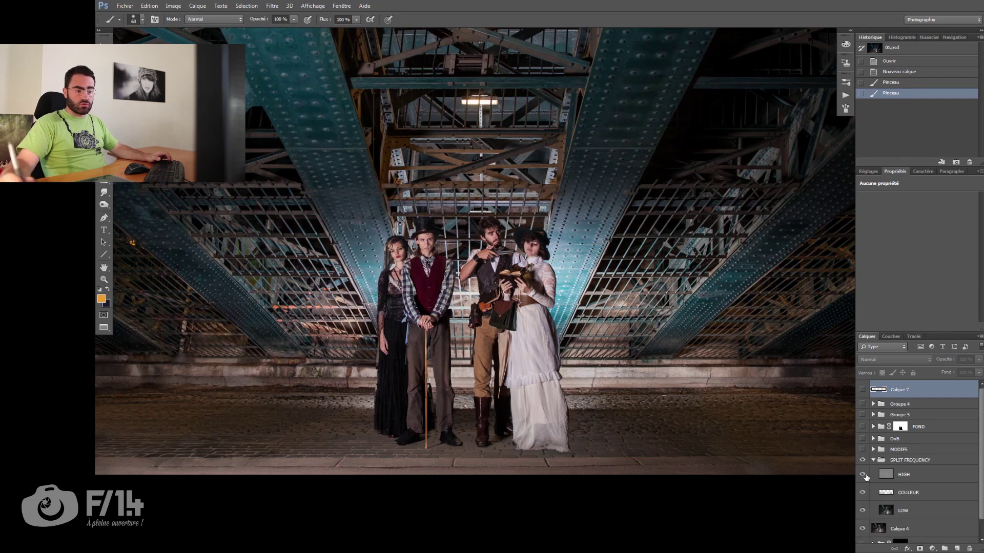
pyautogui.click(862, 461)
pyautogui.click(863, 461)
pyautogui.click(873, 460)
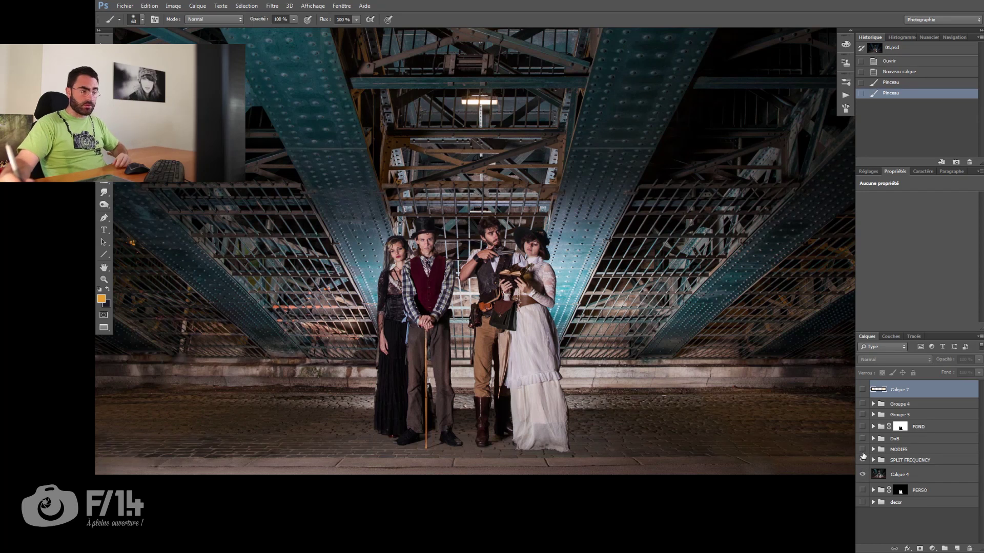
# Show and expand the MODIFS group, collapse its subgroups and hide all five of them.
pyautogui.press('z')
pyautogui.hotkey('ctrl', '-')
pyautogui.hotkey('ctrl', '-')
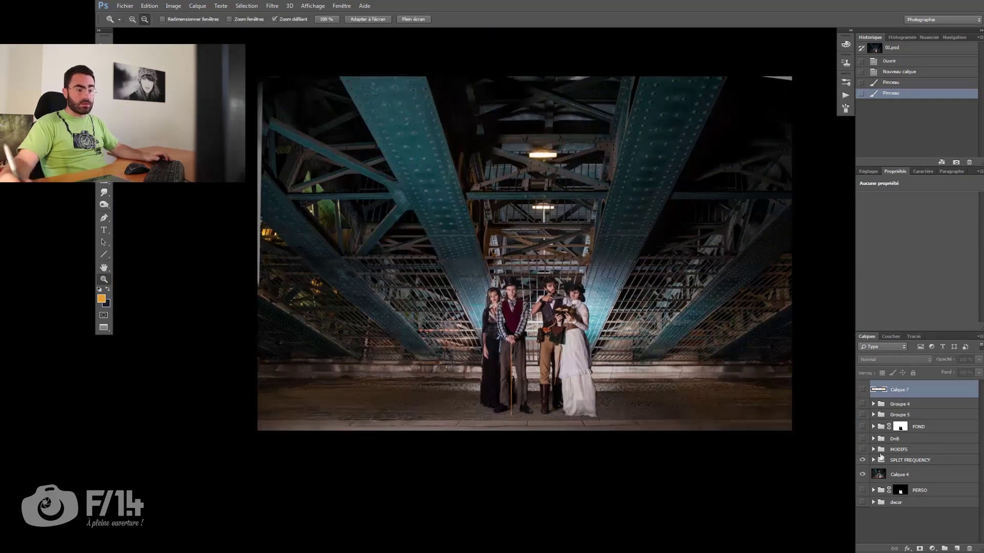
pyautogui.click(863, 450)
pyautogui.click(873, 450)
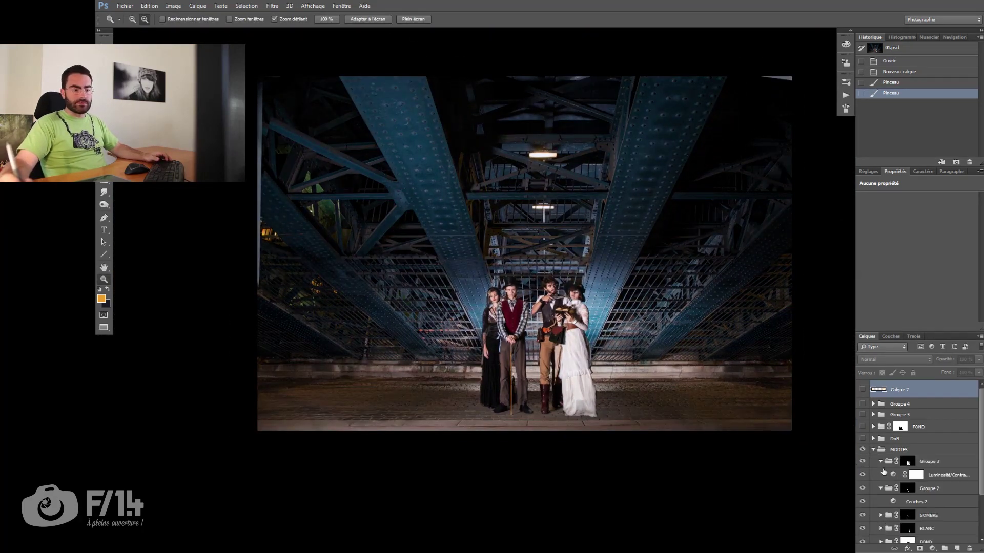
pyautogui.click(881, 474)
pyautogui.click(881, 474)
pyautogui.moveTo(862, 461); pyautogui.dragTo(862, 515)
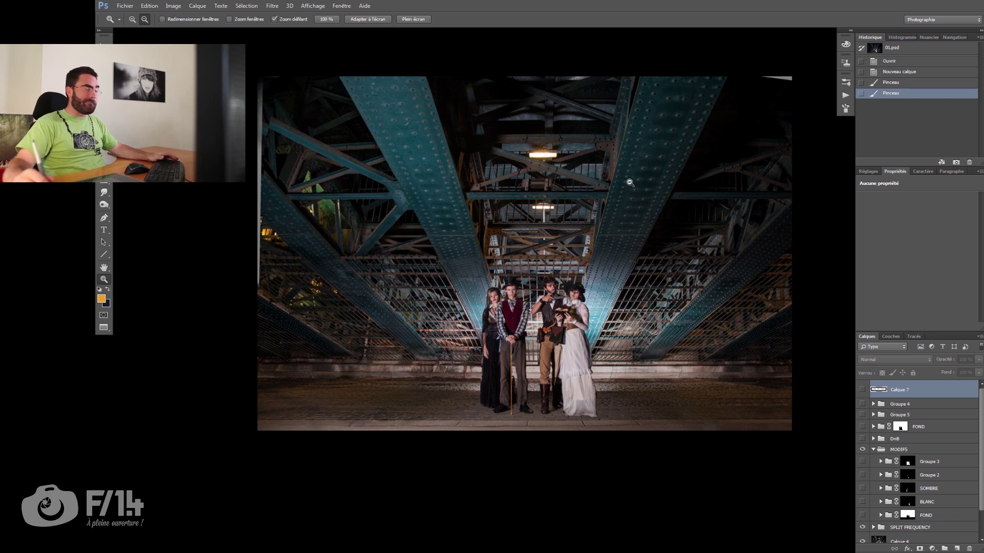
# Show the FOND subgroup of MODIFS, comparing the background colour with and without it.
pyautogui.click(863, 515)
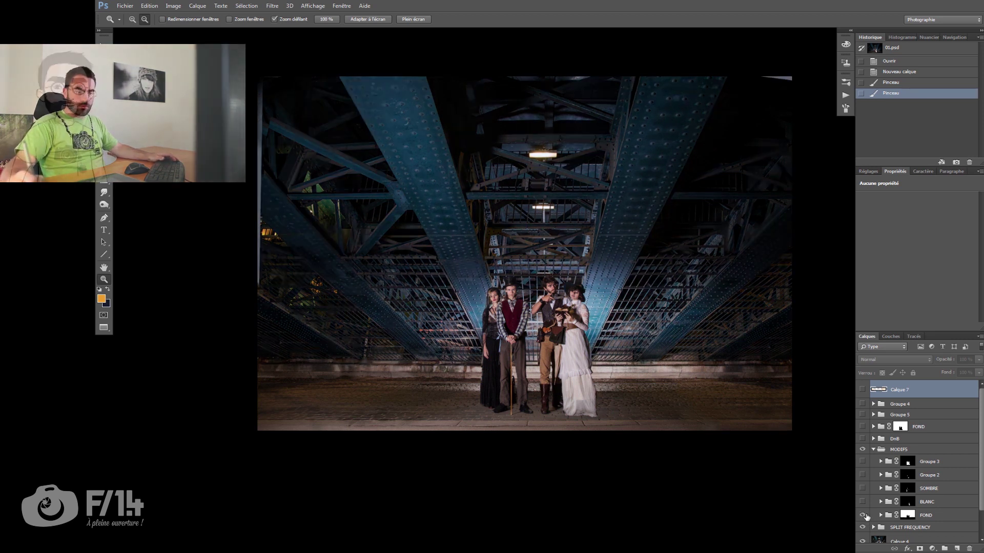
pyautogui.click(863, 515)
pyautogui.click(863, 515)
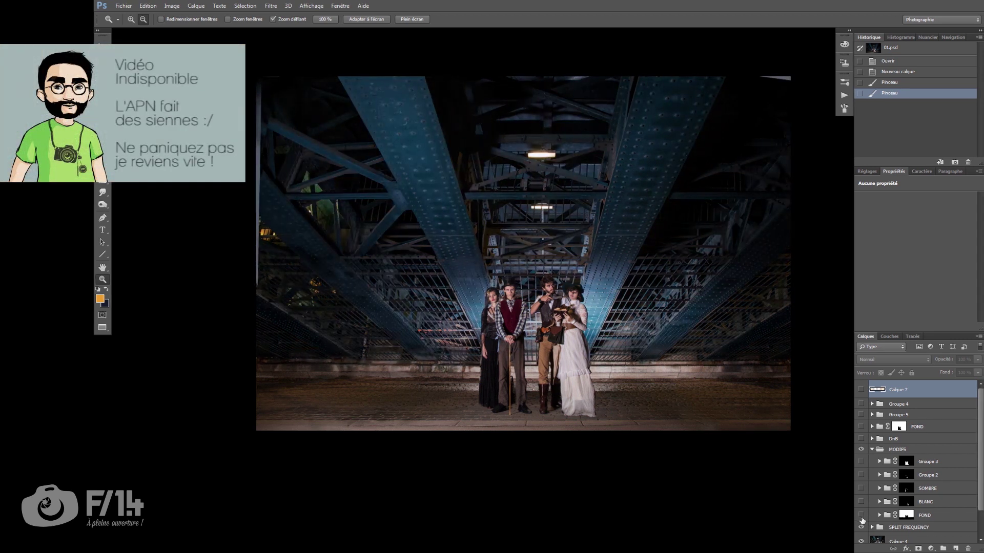
pyautogui.click(863, 515)
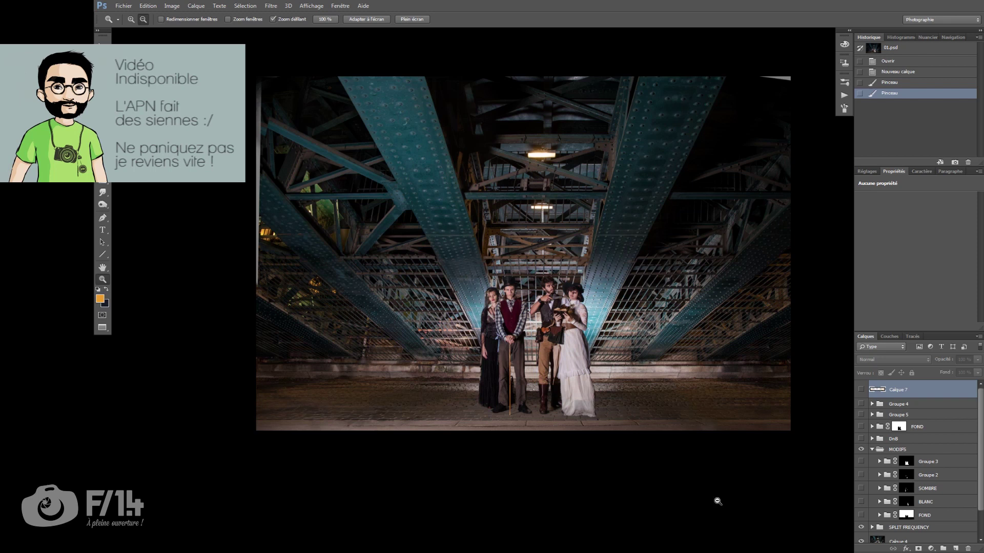
pyautogui.click(862, 516)
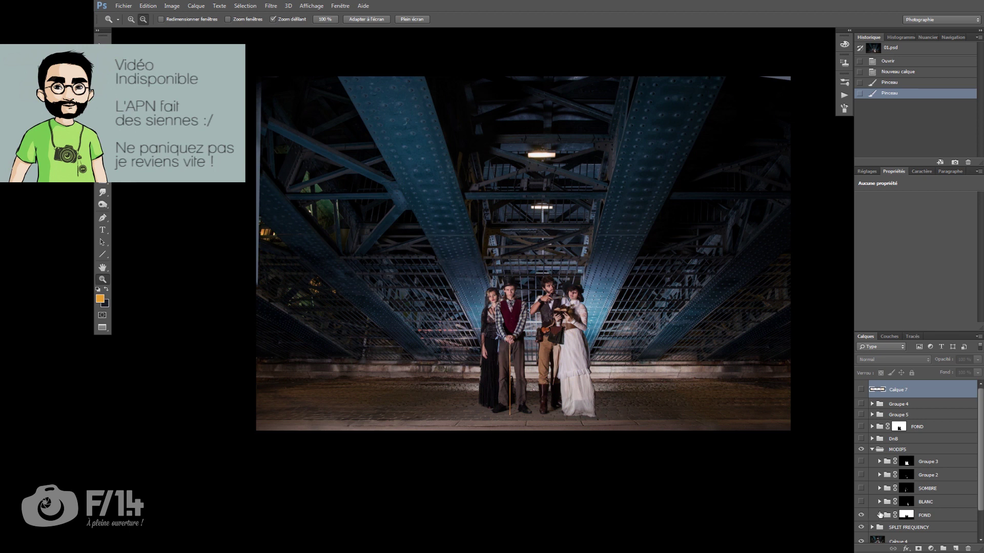
# Show the BLANC, SOMBRE, Groupe 2 and Groupe 3 subgroups of MODIFS, checking the people up close.
pyautogui.click(863, 503)
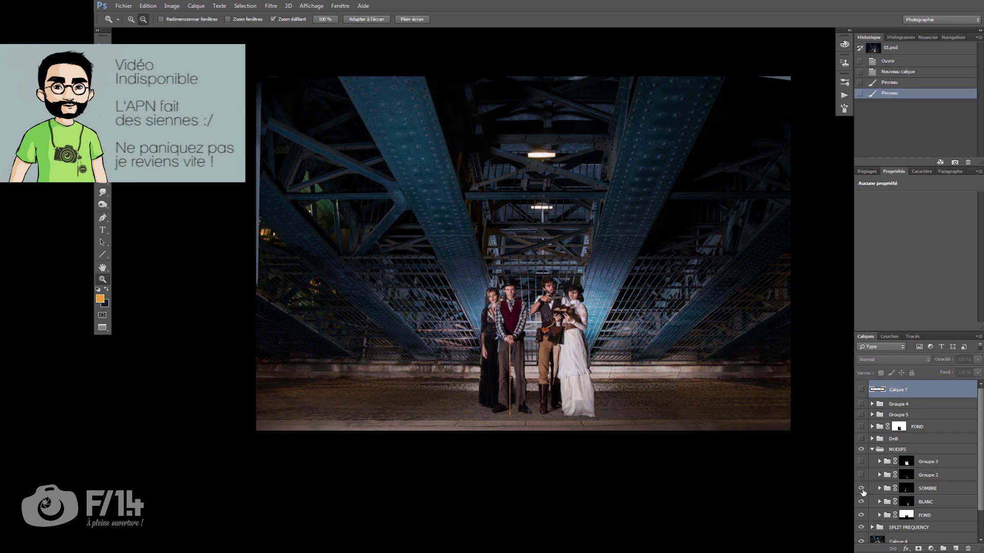
pyautogui.hotkey('ctrl', '1')
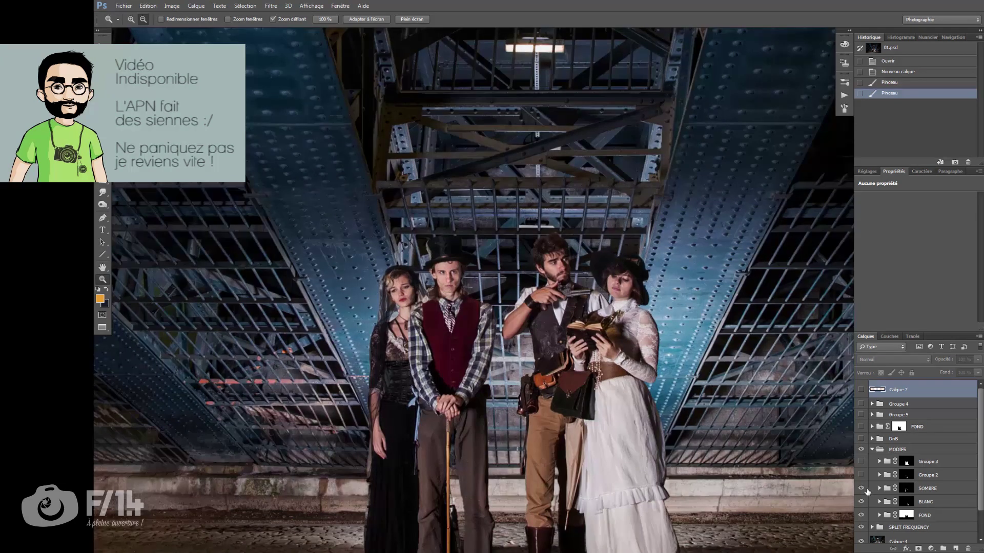
pyautogui.keyDown('alt'); pyautogui.click(621, 443); pyautogui.keyUp('alt')
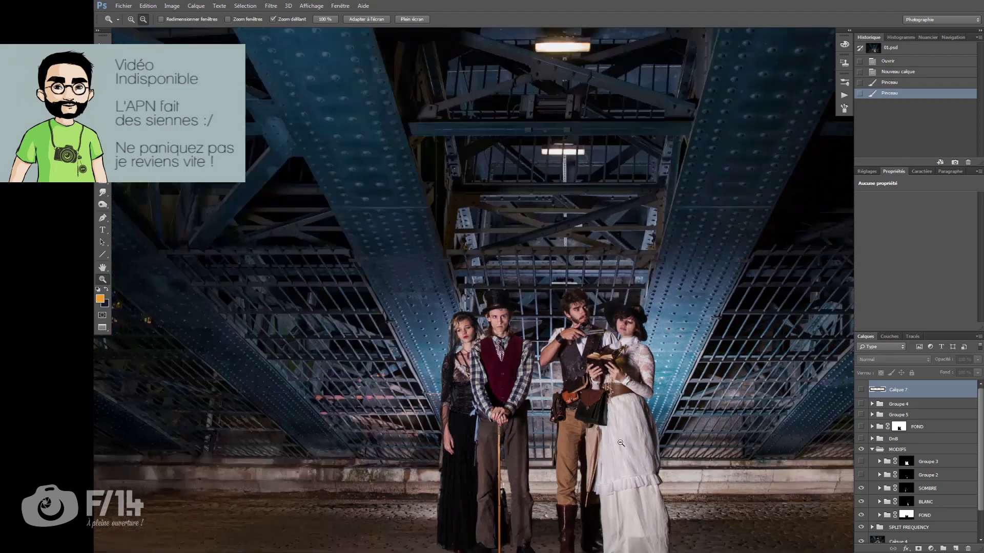
pyautogui.keyDown('alt'); pyautogui.click(621, 443); pyautogui.keyUp('alt')
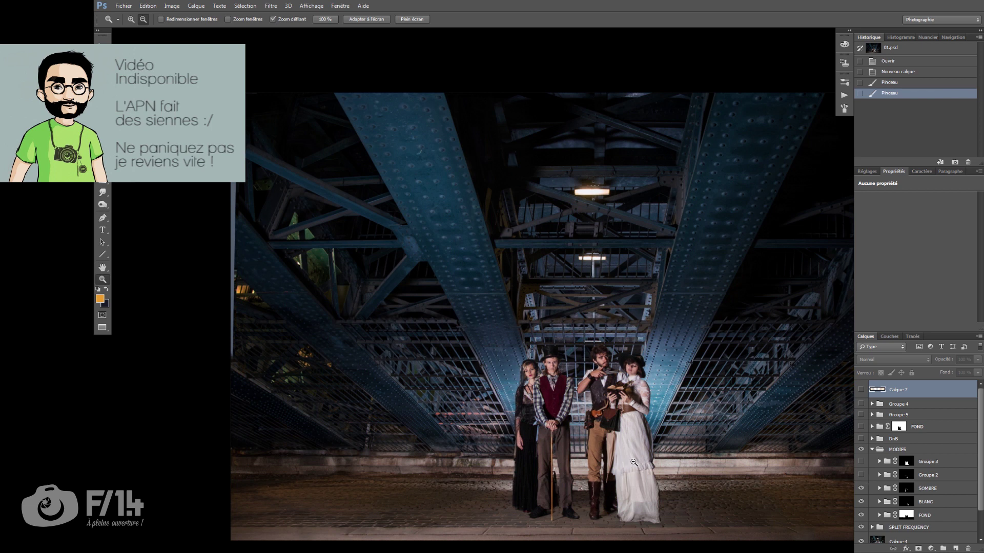
pyautogui.click(862, 476)
pyautogui.hotkey('ctrl', '0')
pyautogui.click(861, 462)
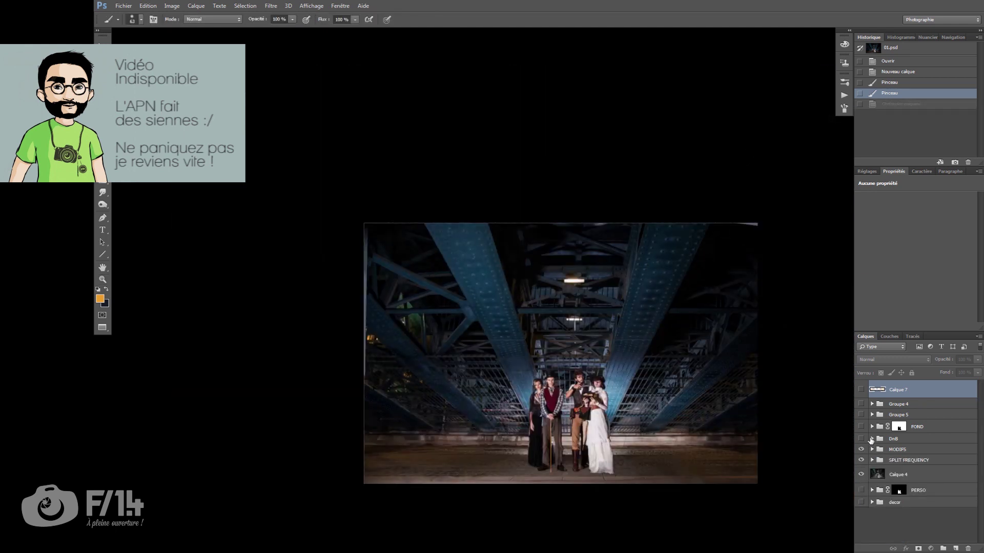
# Expand and show the DnB group, and clear the old marks from Calque 7.
pyautogui.click(871, 440)
pyautogui.click(861, 441)
pyautogui.moveTo(632, 428); pyautogui.dragTo(614, 410)
pyautogui.keyDown('alt'); pyautogui.click(595, 410); pyautogui.keyUp('alt')
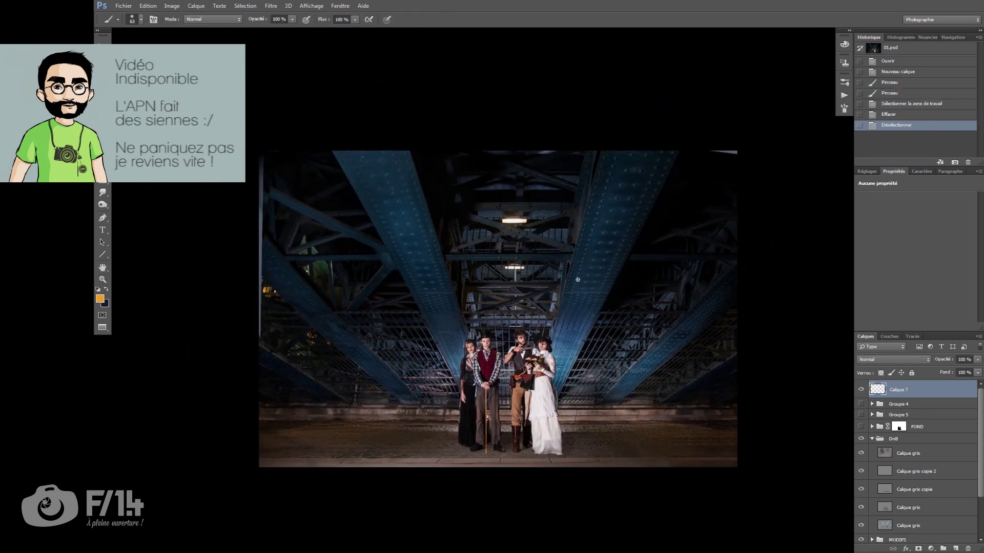
# Circle the lower and upper parts of both main beams on Calque 7, comparing them with the DnB group off and on.
pyautogui.moveTo(578, 305)
pyautogui.mouseDown()
pyautogui.moveTo(549, 343)
pyautogui.moveTo(594, 302)
pyautogui.mouseUp()
pyautogui.moveTo(450, 322)
pyautogui.mouseDown()
pyautogui.moveTo(458, 377)
pyautogui.moveTo(464, 327)
pyautogui.mouseUp()
pyautogui.click(860, 440)
pyautogui.click(861, 440)
pyautogui.moveTo(364, 170); pyautogui.dragTo(359, 174)
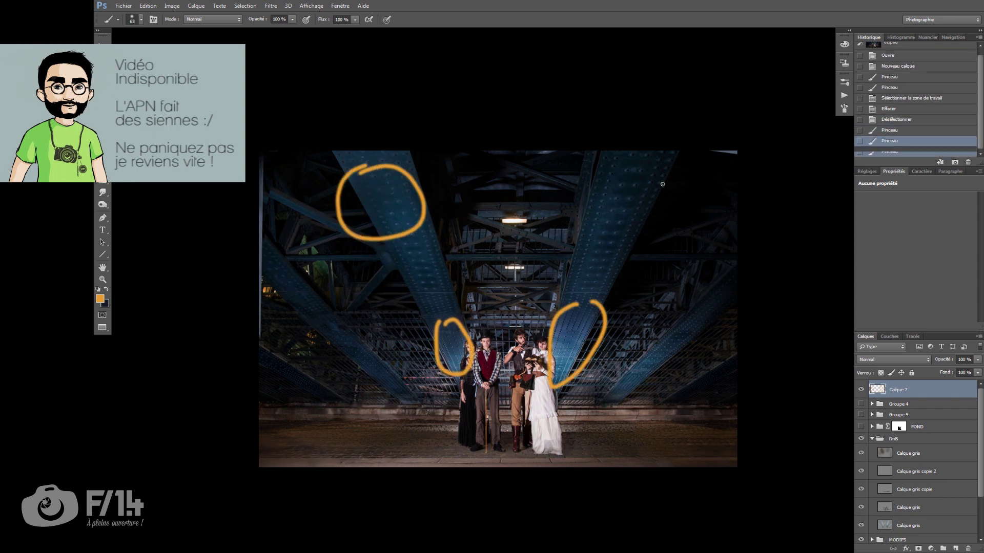
pyautogui.moveTo(600, 162); pyautogui.dragTo(584, 180)
pyautogui.click(861, 439)
pyautogui.click(861, 439)
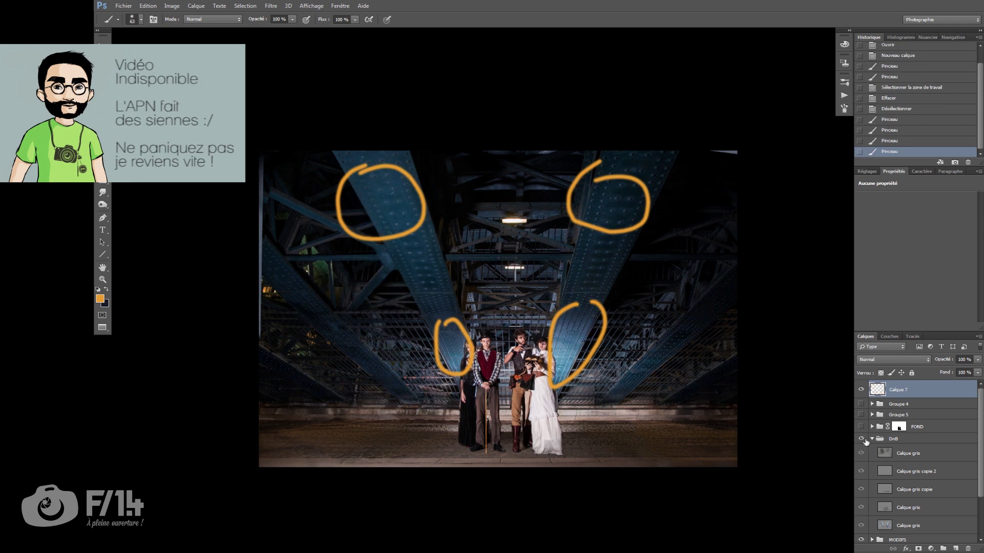
# Circle the gap between the two middle people and the ground areas on both sides on Calque 7.
pyautogui.moveTo(499, 425); pyautogui.dragTo(511, 431)
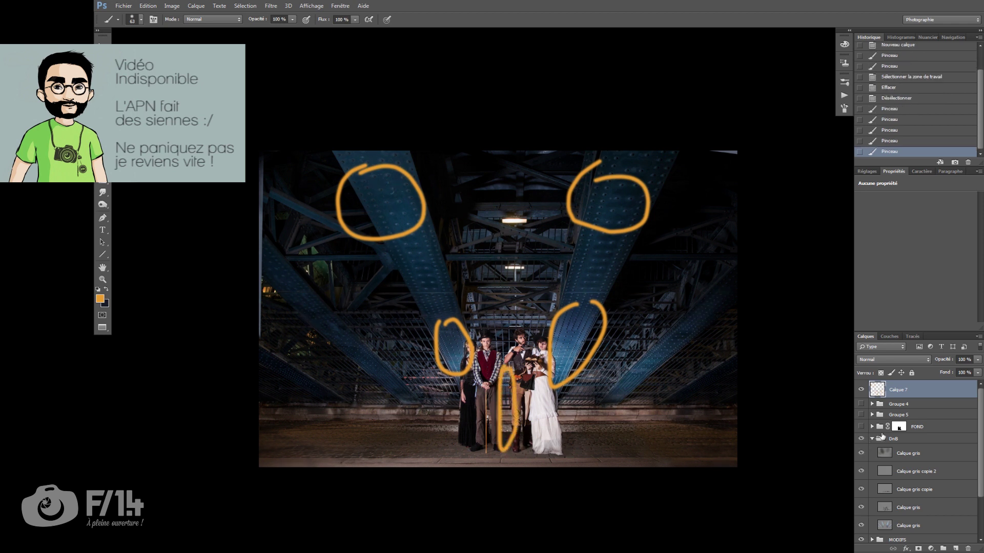
pyautogui.click(861, 439)
pyautogui.moveTo(658, 405)
pyautogui.mouseDown()
pyautogui.moveTo(605, 408)
pyautogui.moveTo(672, 405)
pyautogui.mouseUp()
pyautogui.moveTo(315, 398)
pyautogui.mouseDown()
pyautogui.moveTo(420, 428)
pyautogui.moveTo(404, 392)
pyautogui.mouseUp()
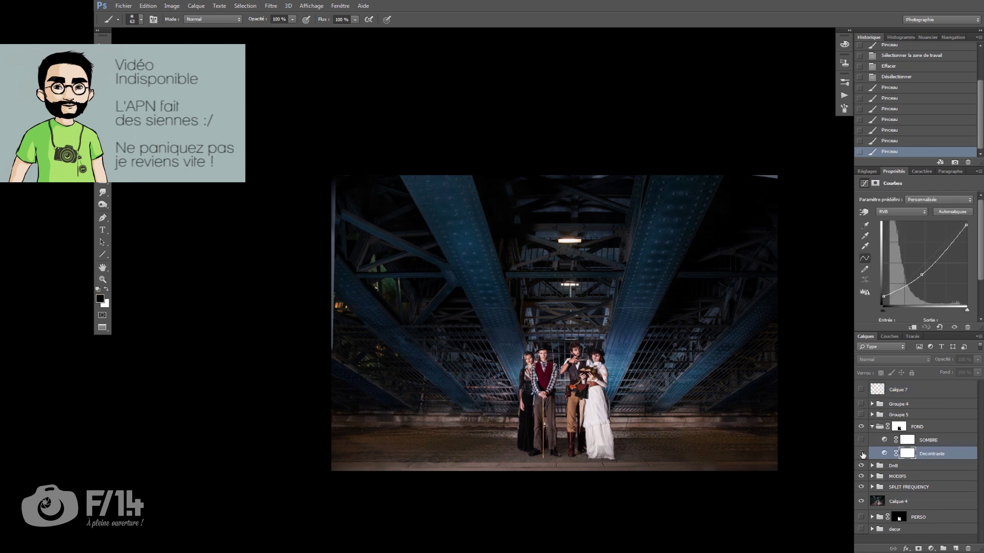
# Show the Decontraste and SOMBRE adjustment layers in the FOND group, and collapse the group.
pyautogui.click(862, 455)
pyautogui.click(862, 440)
pyautogui.click(871, 426)
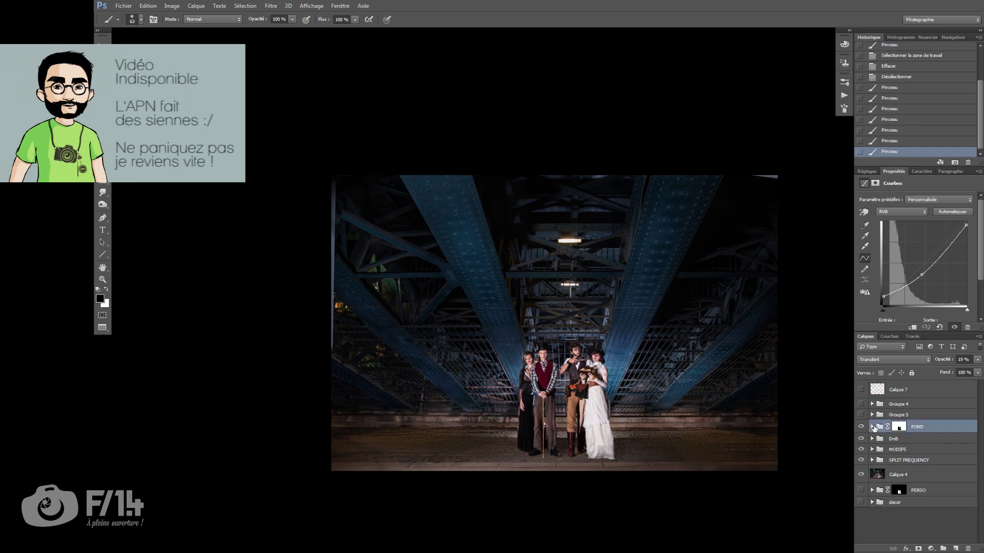
# Expand and show Groupe 5, comparing the image without it, and view its Arrière-plan layer on its own.
pyautogui.click(871, 415)
pyautogui.click(861, 415)
pyautogui.click(860, 415)
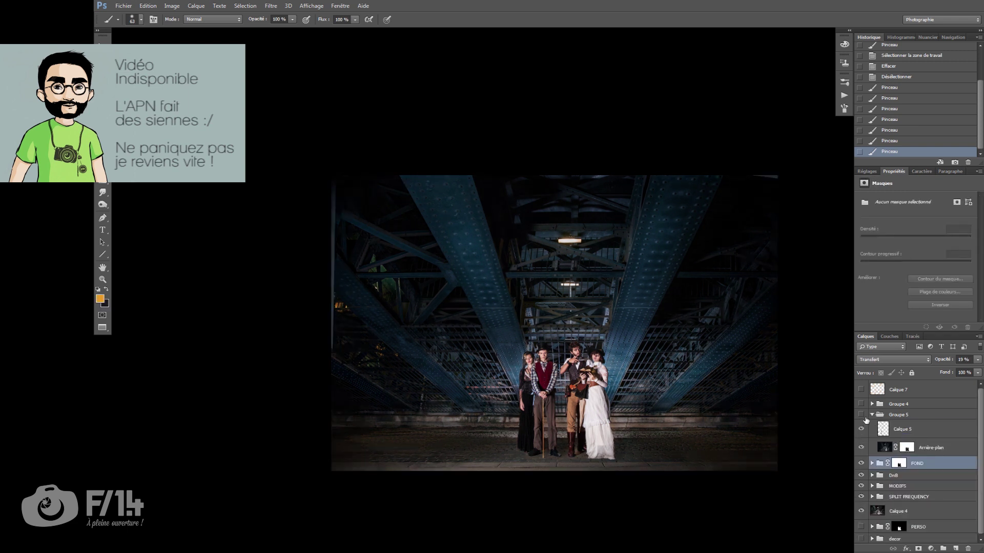
pyautogui.click(860, 414)
pyautogui.keyDown('alt'); pyautogui.click(863, 448); pyautogui.keyUp('alt')
pyautogui.keyDown('alt'); pyautogui.click(862, 448); pyautogui.keyUp('alt')
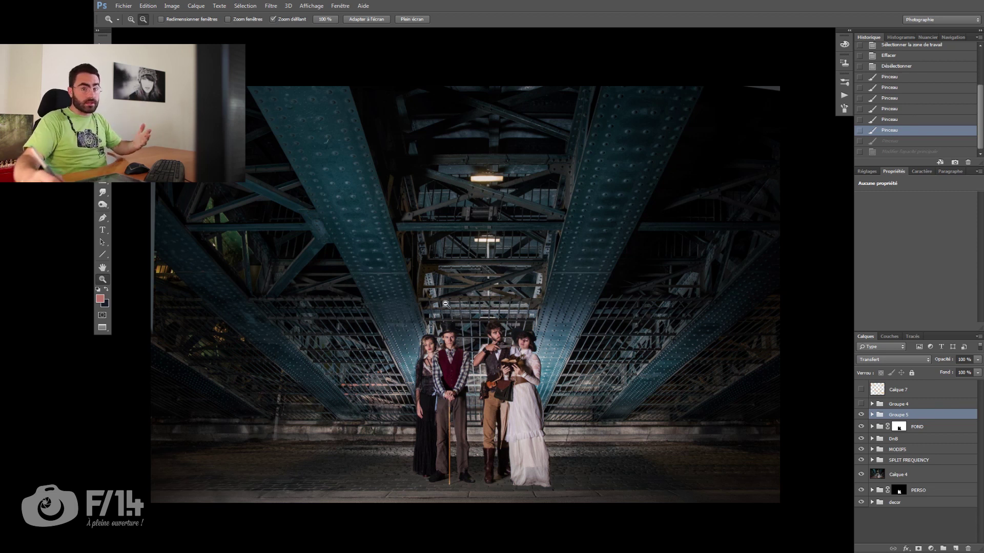
# Expand Groupe 4 and show it, comparing the composite with the group off and on.
pyautogui.click(872, 404)
pyautogui.click(862, 405)
pyautogui.click(862, 406)
pyautogui.click(863, 408)
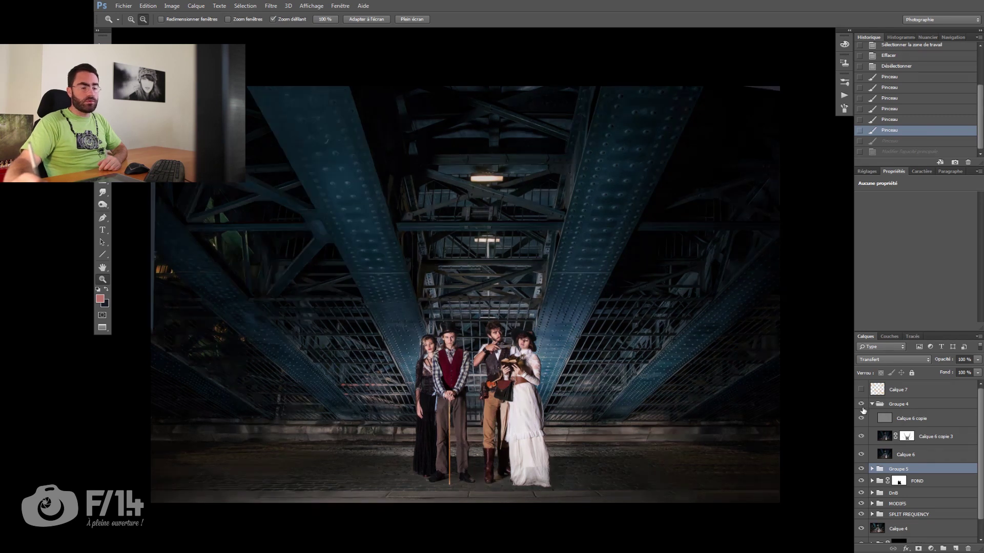
# Hide Calque 6 copie 3 in Groupe 4 and rename Calque 6 as "Passe haut".
pyautogui.click(861, 436)
pyautogui.click(907, 455)
pyautogui.doubleClick(906, 455)
pyautogui.write('P')
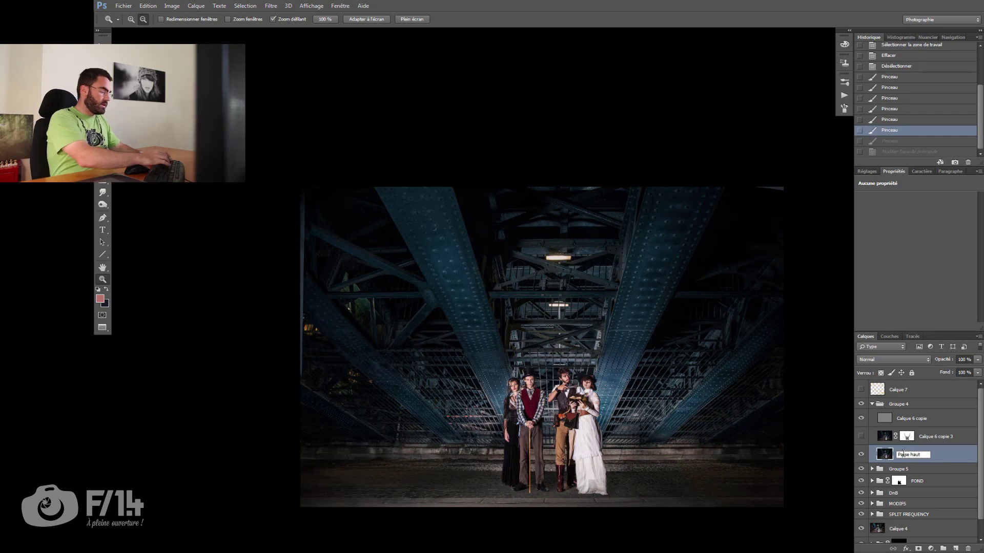
pyautogui.write('asse haut')
pyautogui.press('Return')
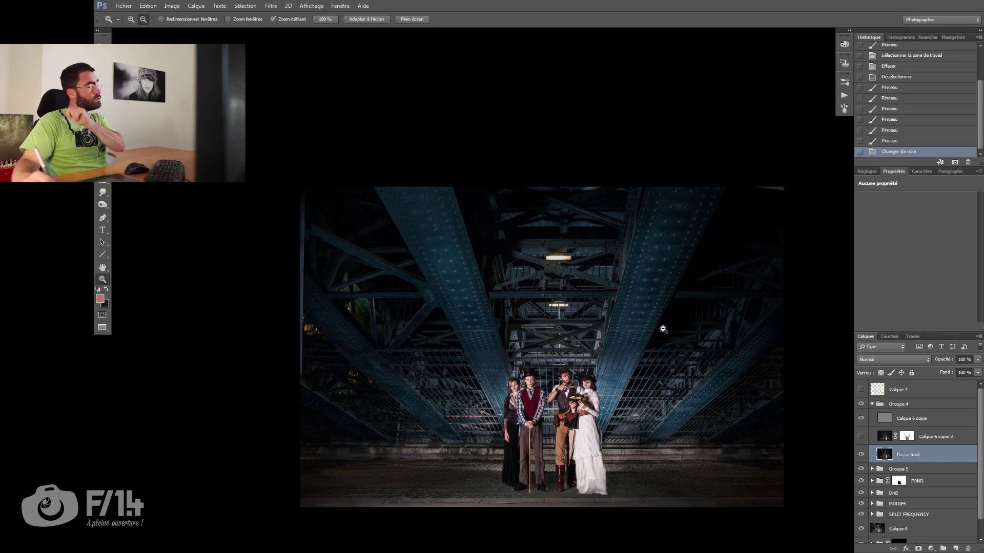
# Show Calque 6 copie 3 again, compare the image with Passe haut off and on, and select Calque 6 copie 3.
pyautogui.moveTo(617, 367); pyautogui.dragTo(571, 336)
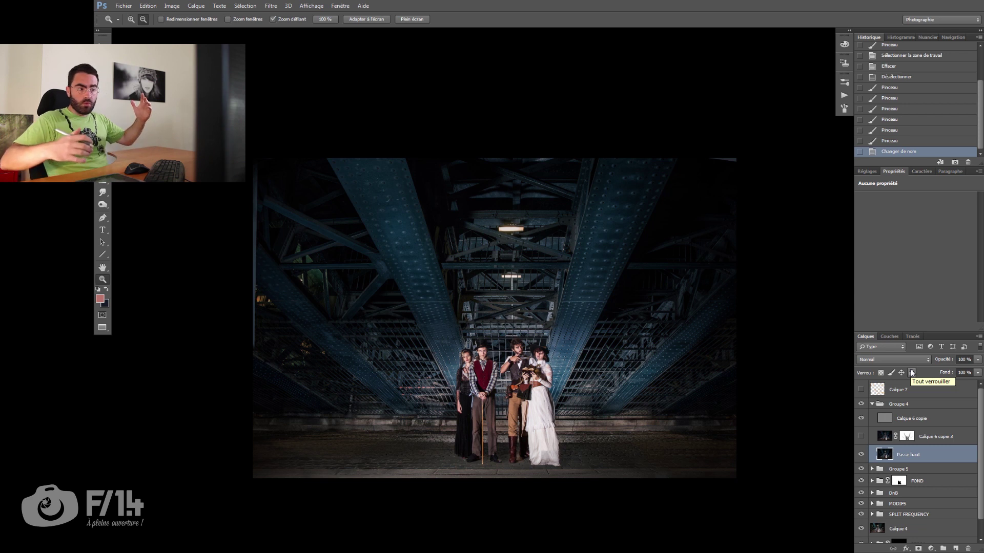
pyautogui.click(861, 436)
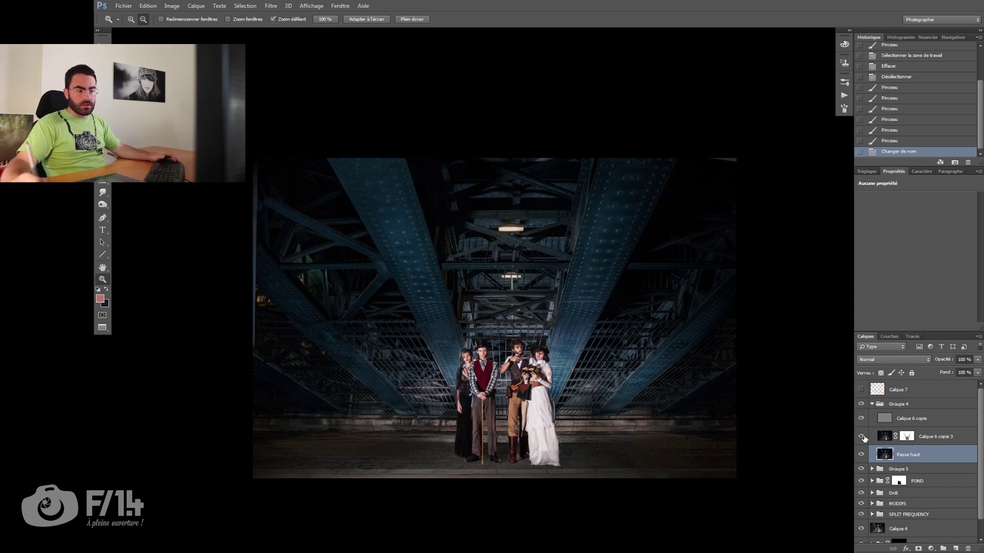
pyautogui.click(861, 454)
pyautogui.click(861, 454)
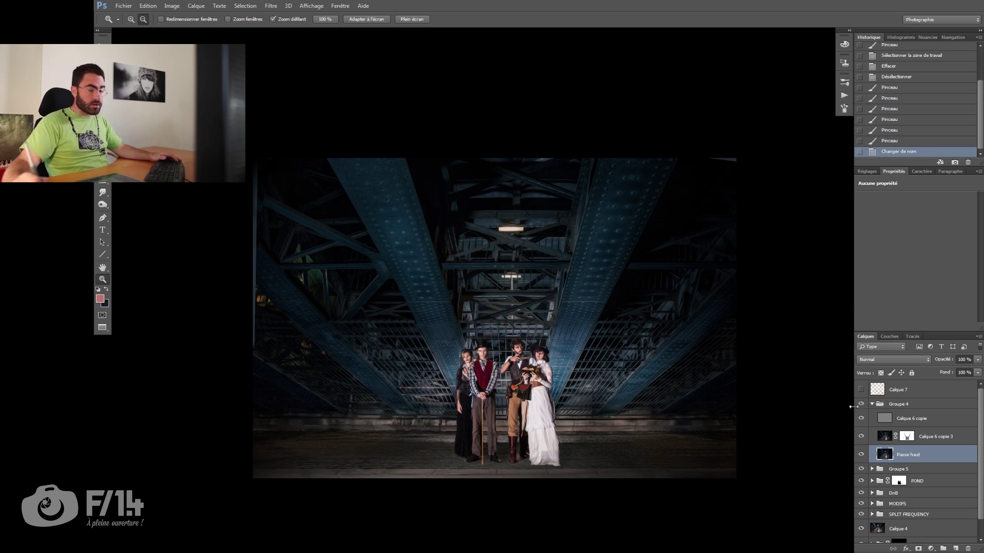
pyautogui.click(937, 442)
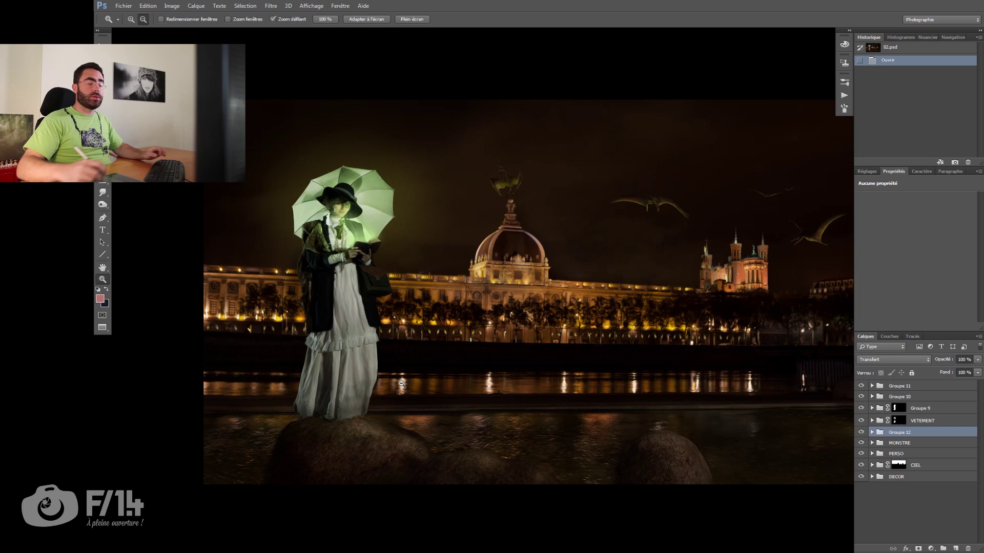
# In 02.psd, hide every group above DECOR and, inside DECOR, every layer above the base photo steampunk_shooting-142.CR2.
pyautogui.moveTo(543, 285); pyautogui.dragTo(477, 285)
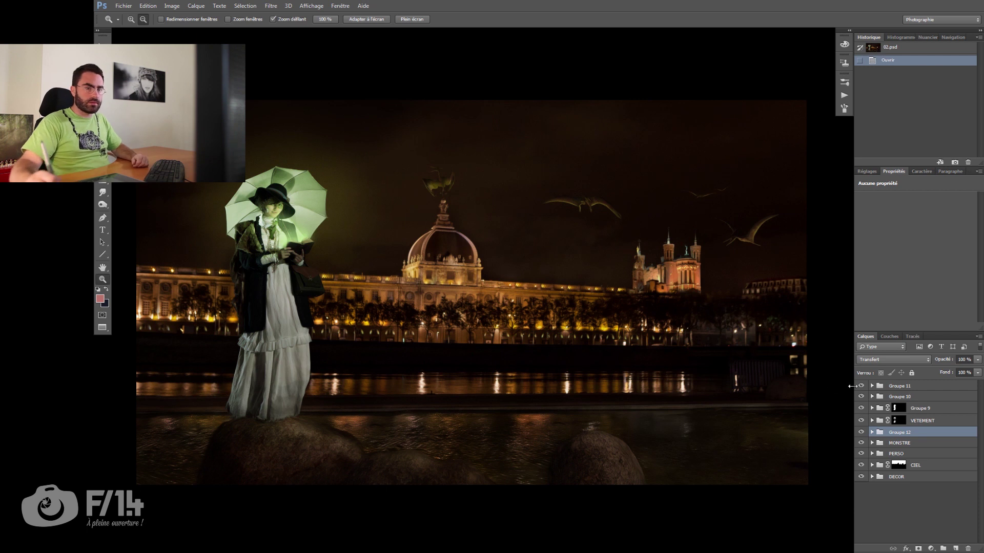
pyautogui.moveTo(862, 388); pyautogui.dragTo(861, 465)
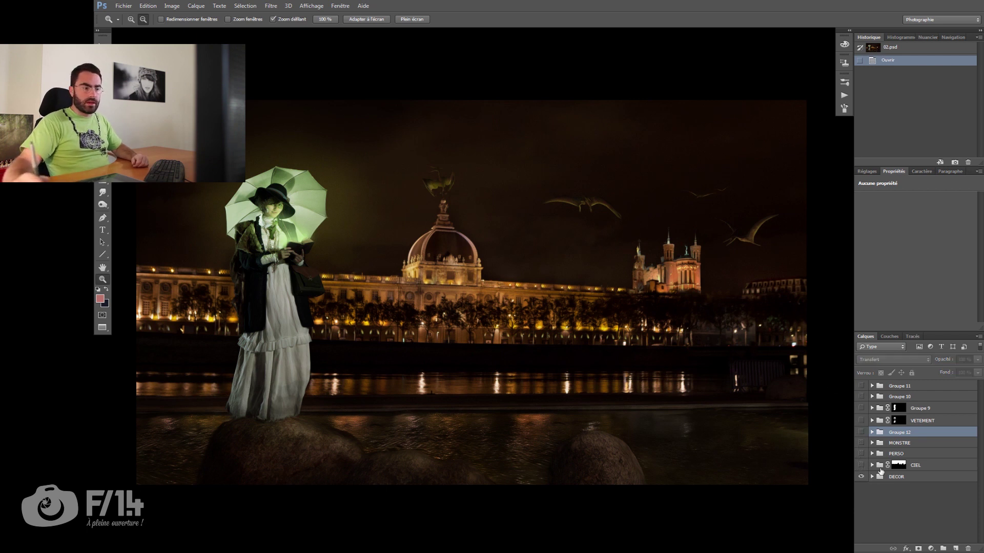
pyautogui.click(875, 476)
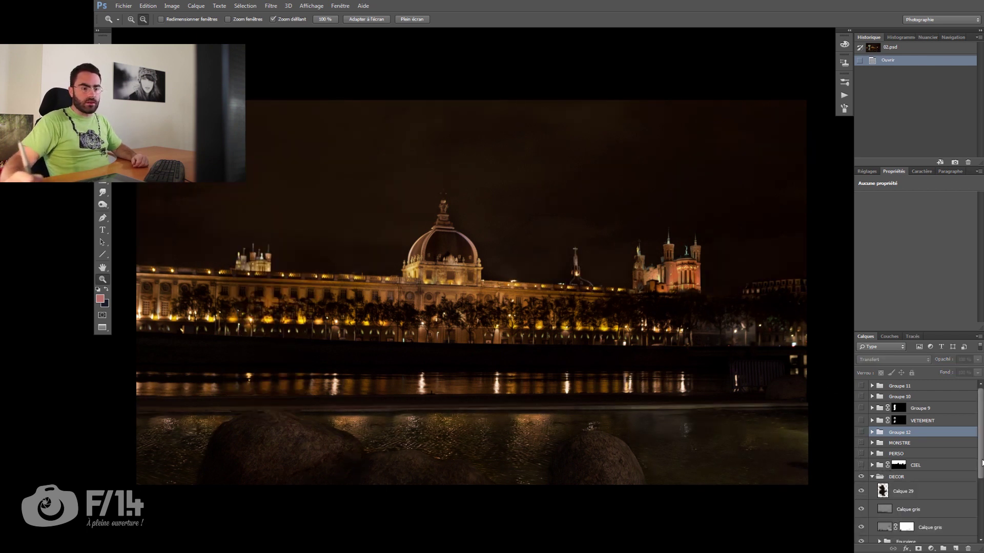
pyautogui.scroll(-4, 923, 461)
pyautogui.moveTo(861, 400); pyautogui.dragTo(871, 527)
pyautogui.scroll(-1, 894, 528)
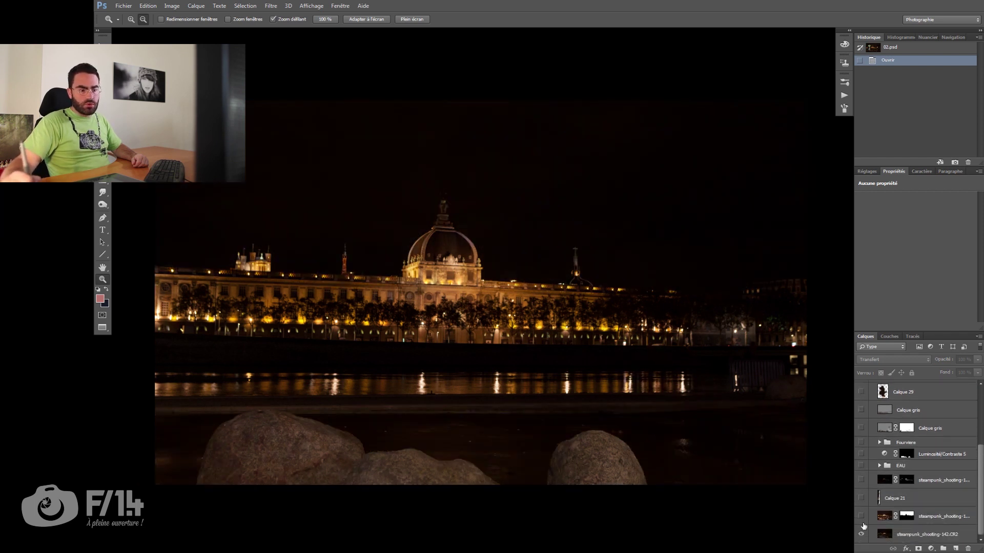
# Show the masked photo directly above the base photo, comparing it off and on, plus Calque 21 and the next steampunk_shooting layer.
pyautogui.click(861, 516)
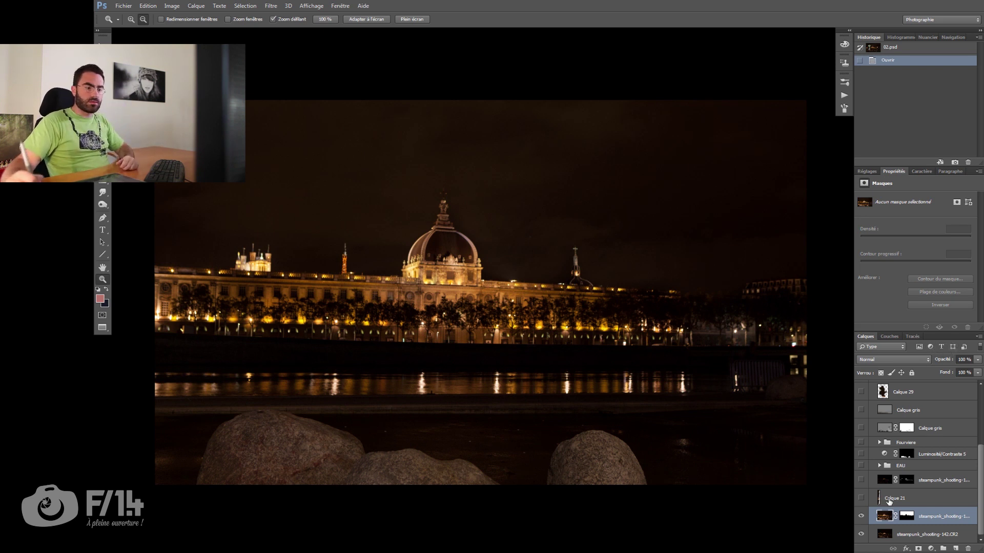
pyautogui.click(861, 516)
pyautogui.click(860, 516)
pyautogui.click(861, 498)
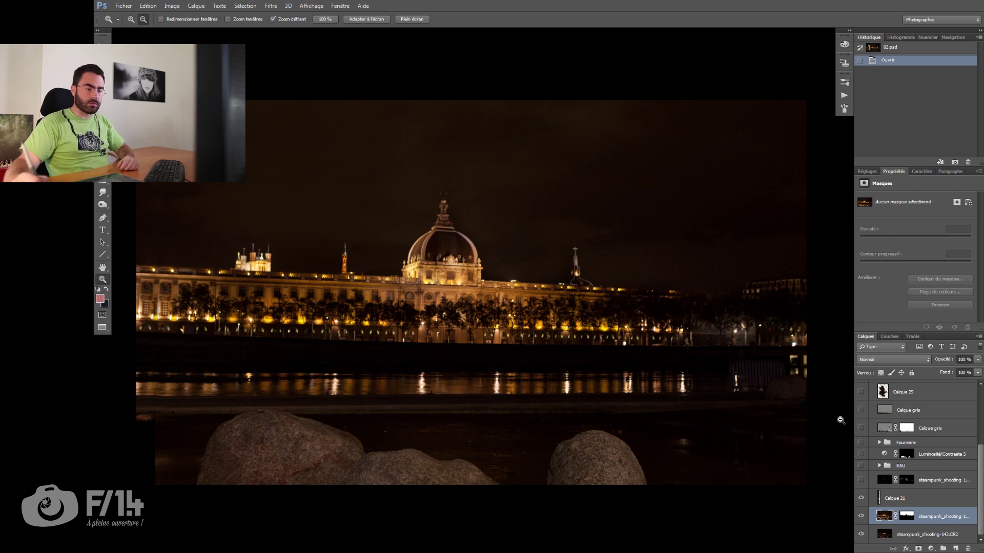
pyautogui.click(861, 480)
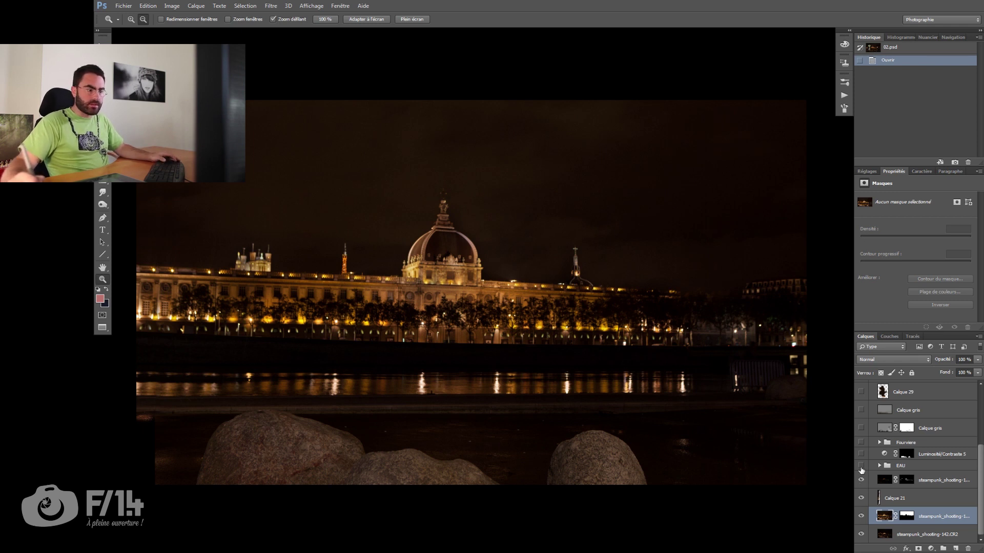
# Show the EAU group in DECOR, comparing the water in the foreground with the group off and on.
pyautogui.click(860, 466)
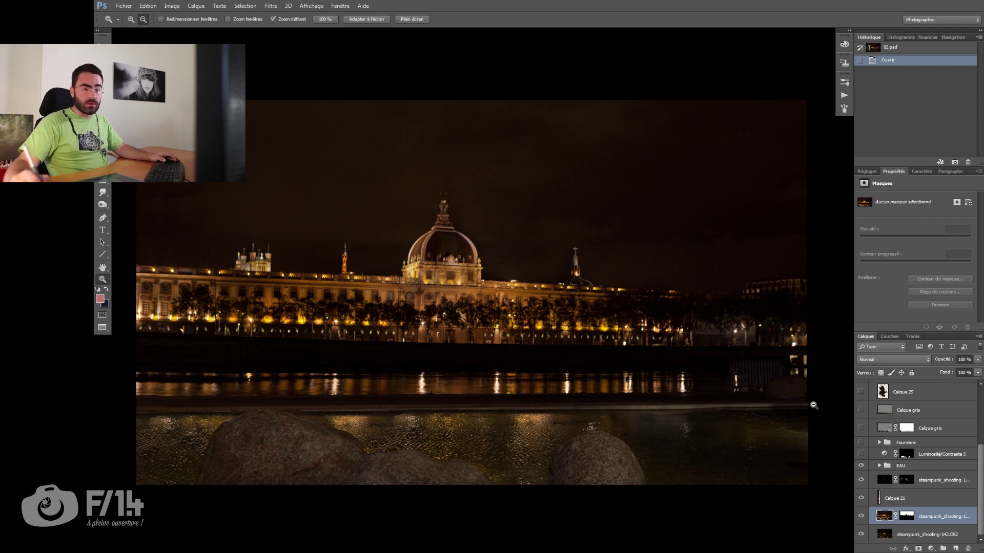
pyautogui.click(860, 466)
pyautogui.click(861, 466)
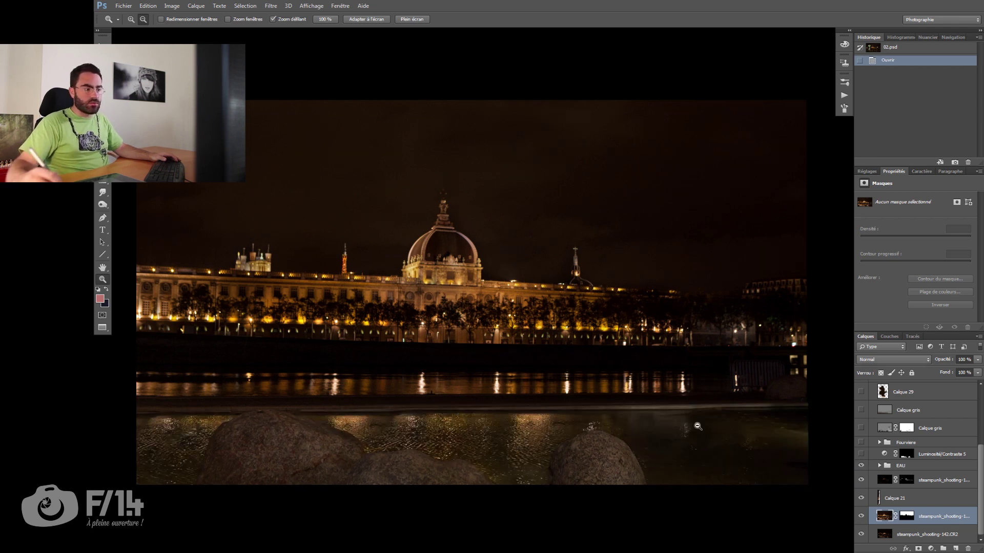
# Show the Fourviere group and Luminosité/Contraste 5, comparing the skyline with the Fourviere group off and on.
pyautogui.click(862, 443)
pyautogui.click(861, 443)
pyautogui.click(862, 443)
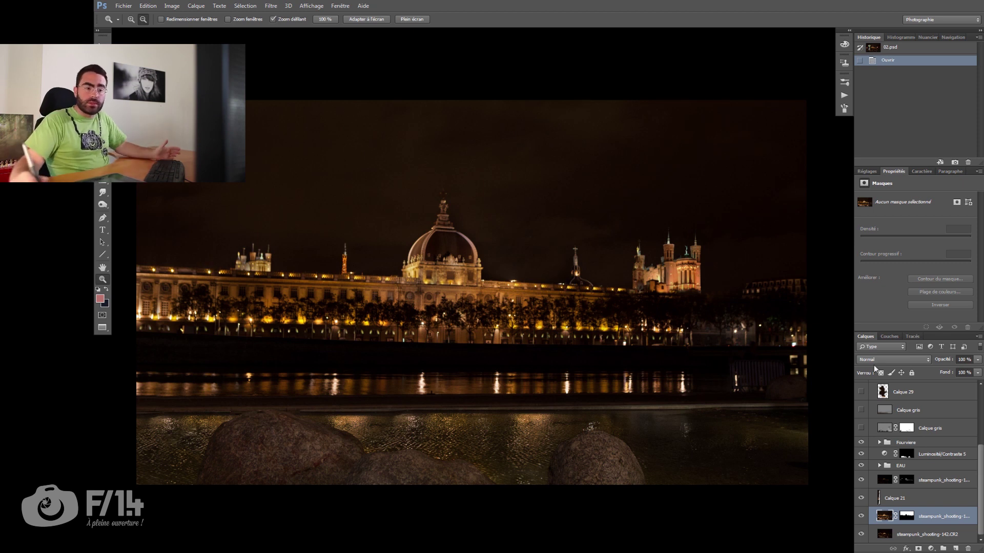
# Show both Calque gris layers in DECOR, comparing the scene with them off and on.
pyautogui.click(861, 428)
pyautogui.click(862, 410)
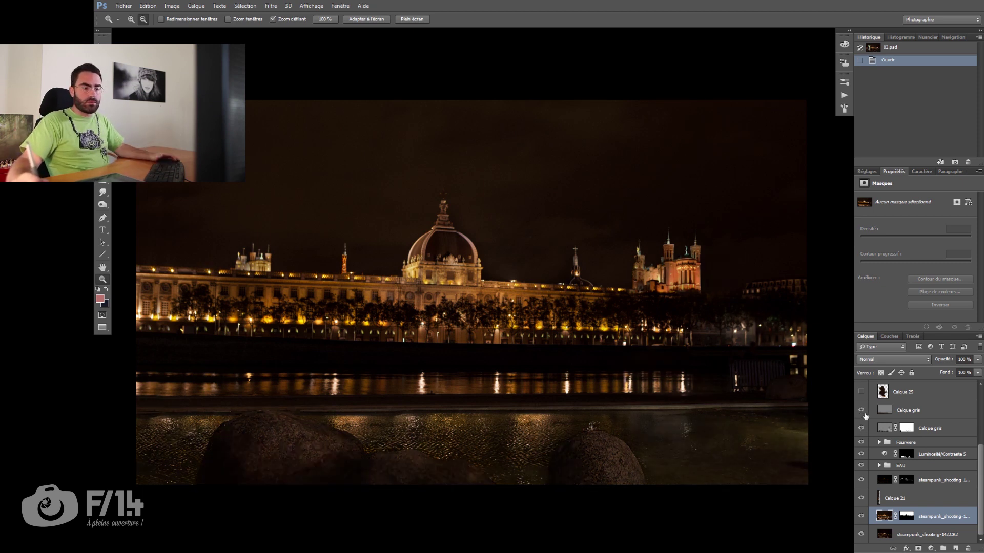
pyautogui.click(861, 410)
pyautogui.click(862, 428)
pyautogui.click(861, 428)
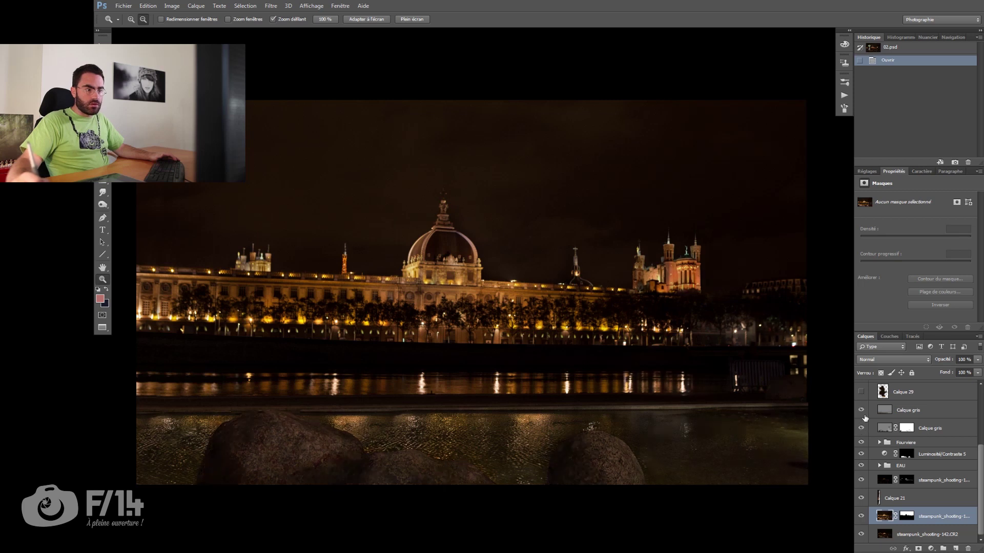
pyautogui.click(861, 410)
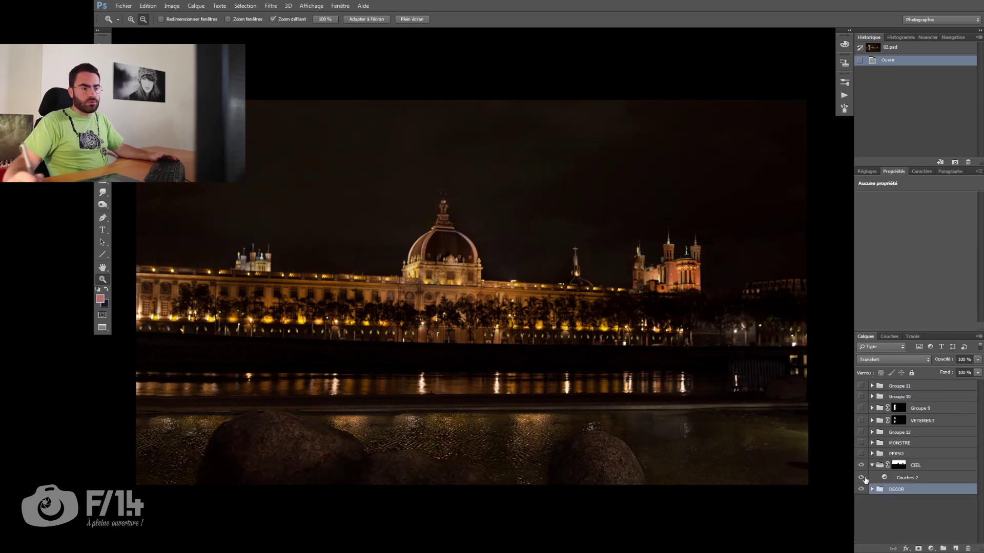
# Inspect the Courbes 2 adjustment and toggle the CIEL group, and show and expand the PERSO group.
pyautogui.click(906, 478)
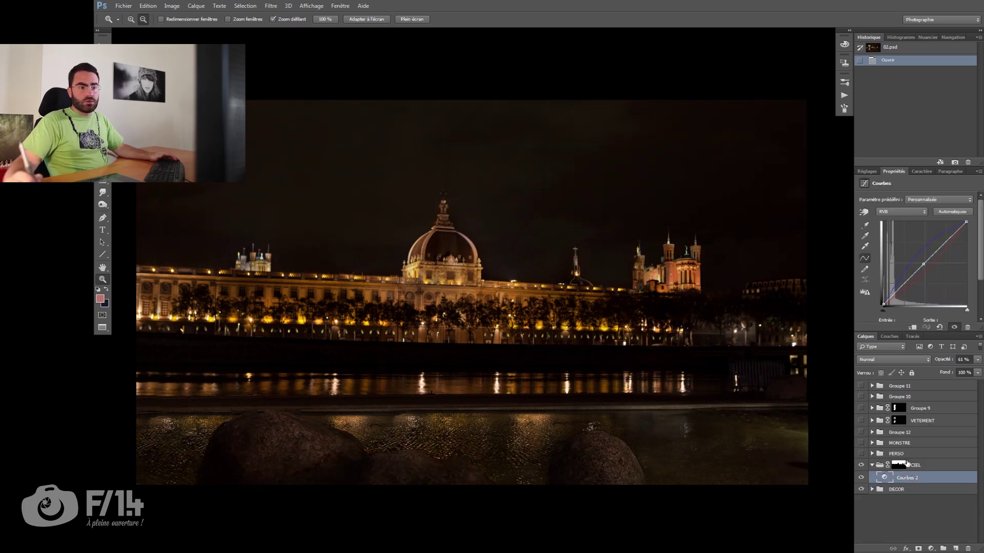
pyautogui.click(861, 465)
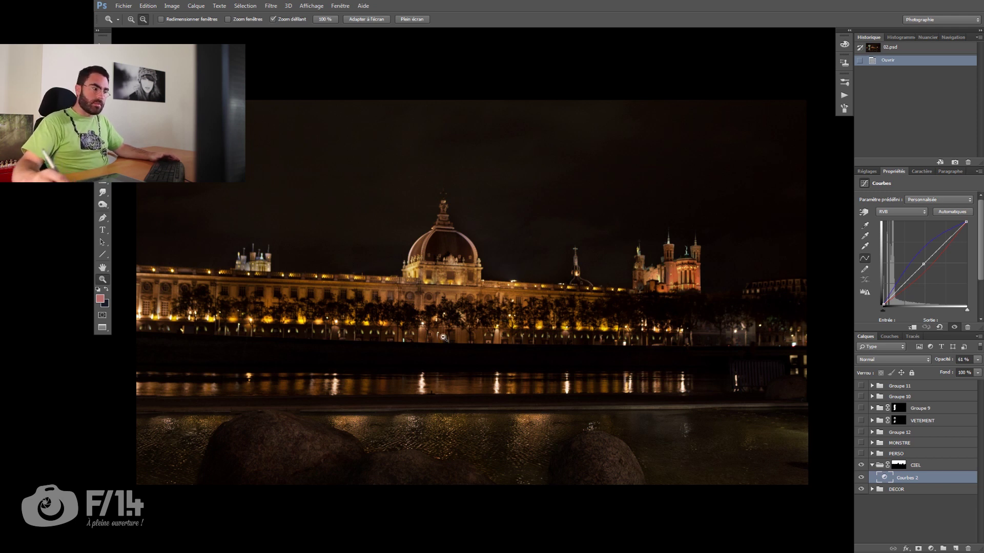
pyautogui.click(861, 454)
pyautogui.click(872, 453)
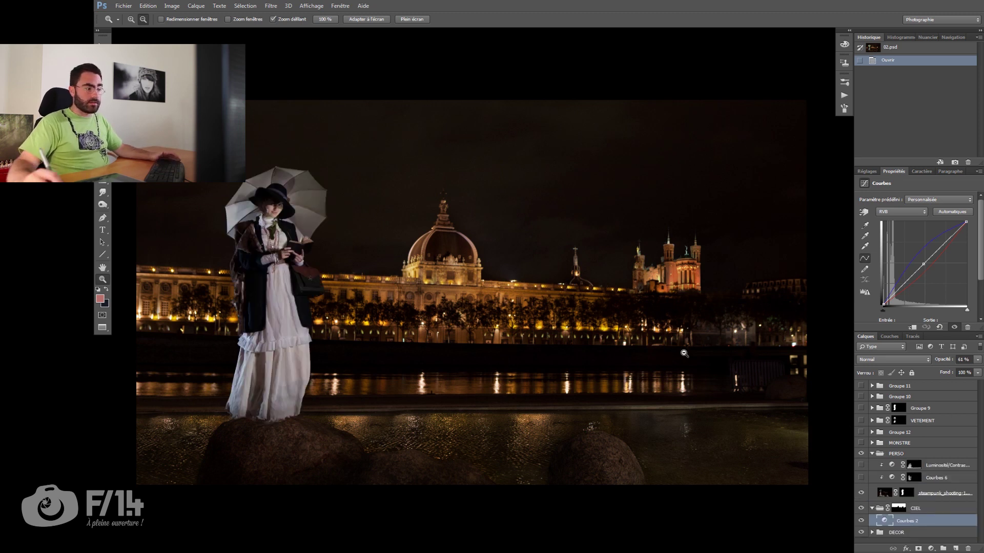
# Show Courbes 6 in the PERSO group, inspect its curve, and compare the woman with it off and on.
pyautogui.click(861, 477)
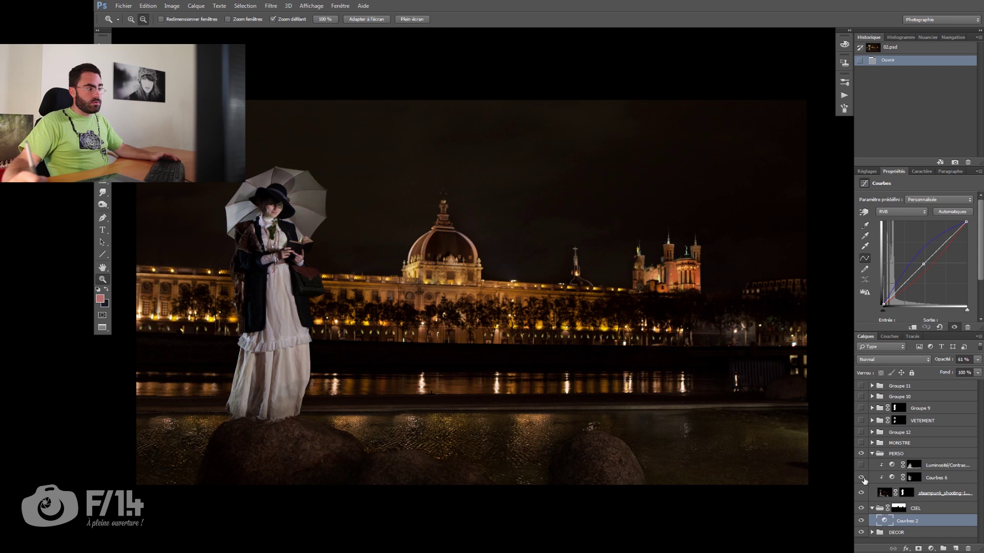
pyautogui.click(861, 477)
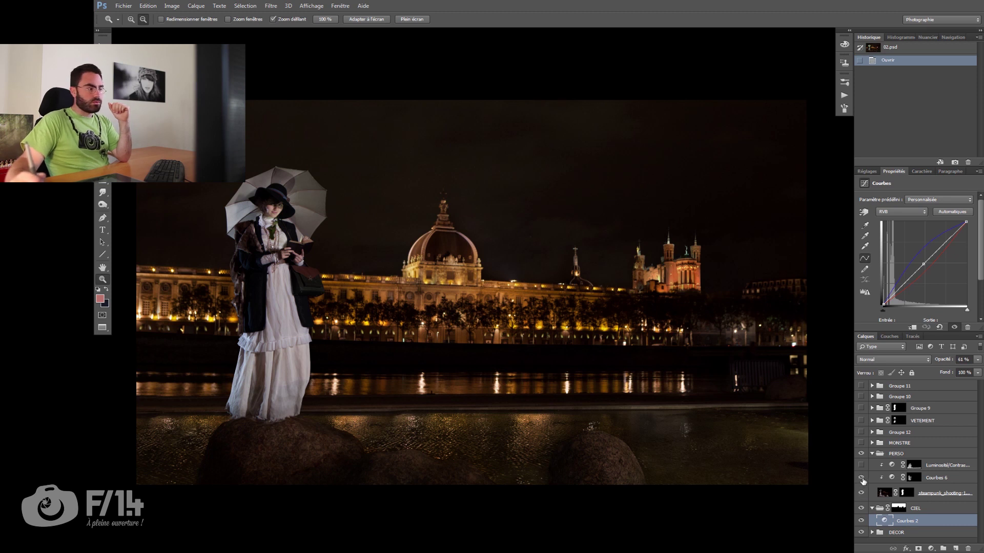
pyautogui.click(861, 478)
pyautogui.click(935, 479)
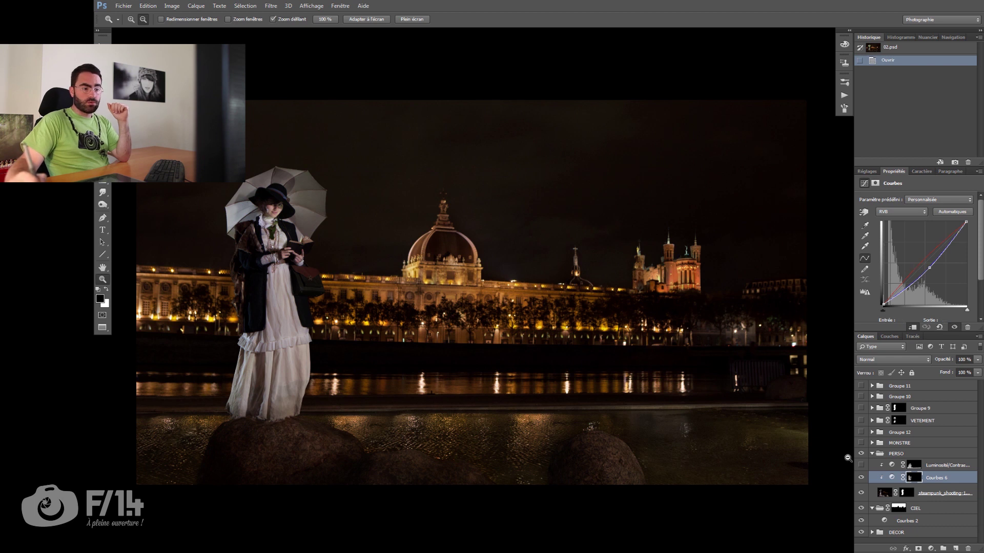
pyautogui.click(861, 478)
pyautogui.click(861, 478)
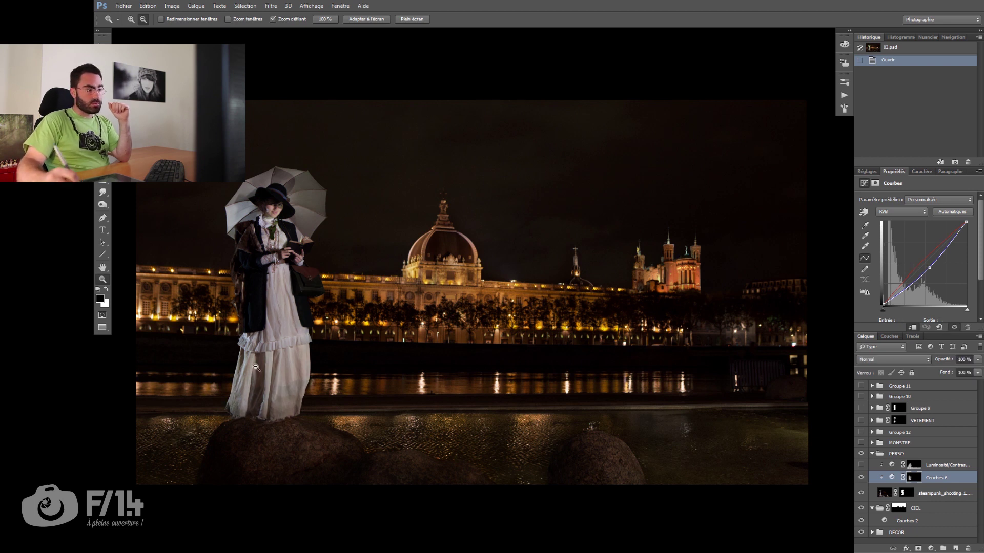
# Show the Luminosité/Contraste layer in PERSO and collapse that group, and expand and show the MONSTRE group.
pyautogui.click(861, 465)
pyautogui.click(872, 454)
pyautogui.click(872, 443)
pyautogui.click(862, 443)
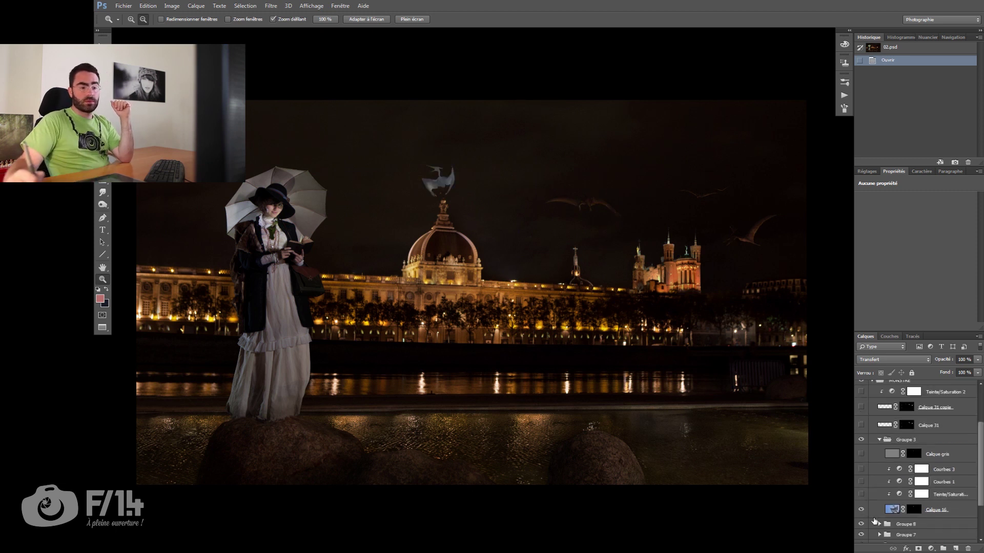
# Show Teinte/Saturation, Courbes 1, Courbes 3 and Calque gris in Groupe 3 of MONSTRE, and collapse Groupe 3.
pyautogui.moveTo(861, 493); pyautogui.dragTo(861, 469)
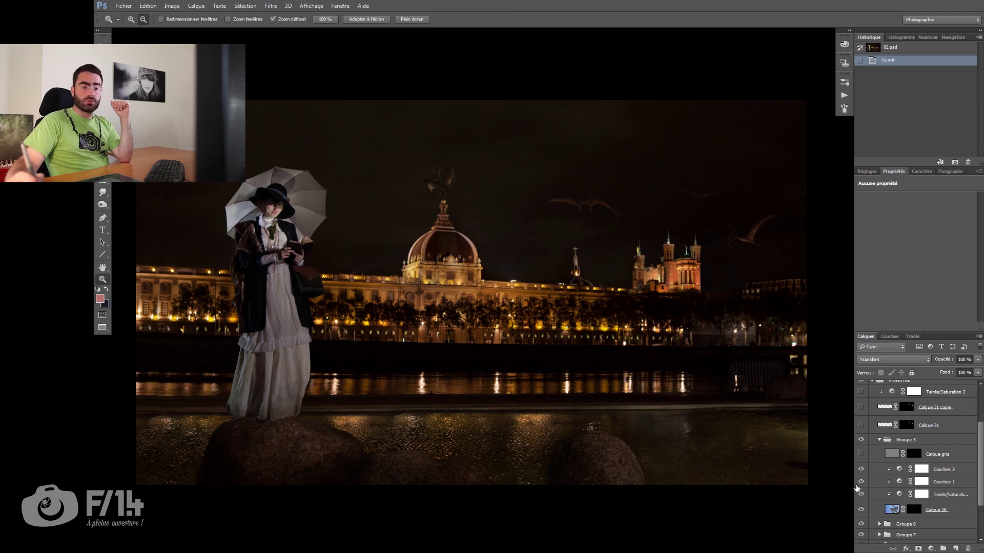
pyautogui.click(861, 454)
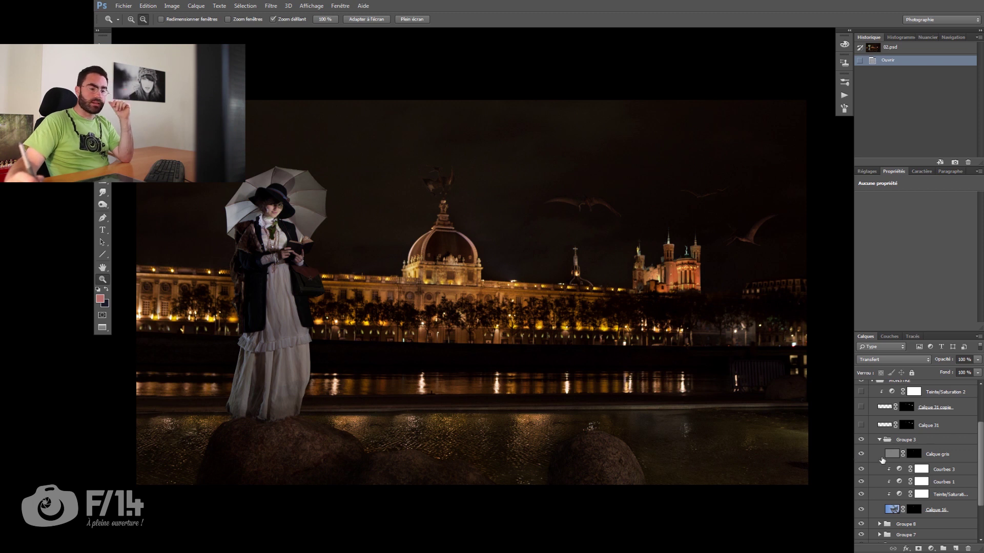
pyautogui.click(880, 440)
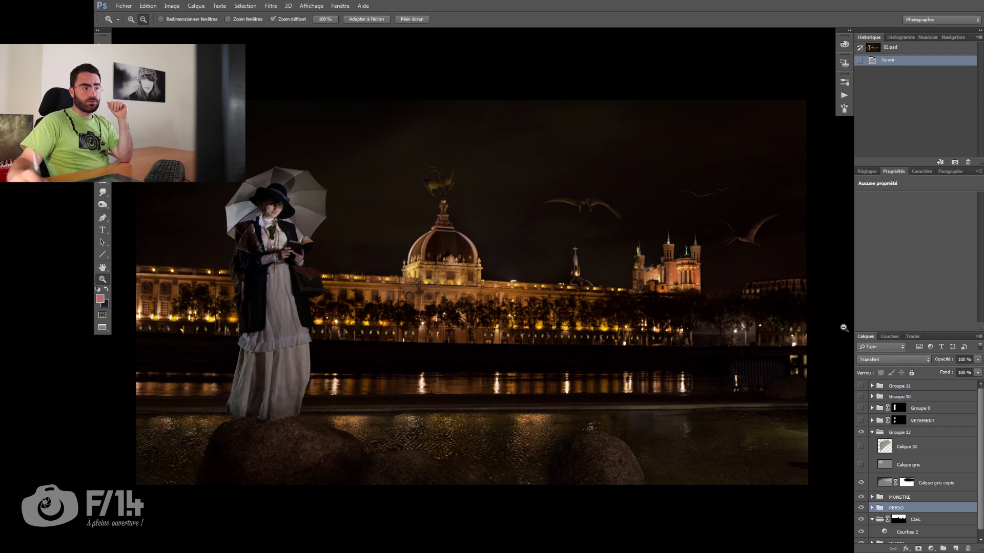
# Compare the scene with Calque gris copie off and on in Groupe 12, and show the Calque gris layer above it.
pyautogui.click(861, 482)
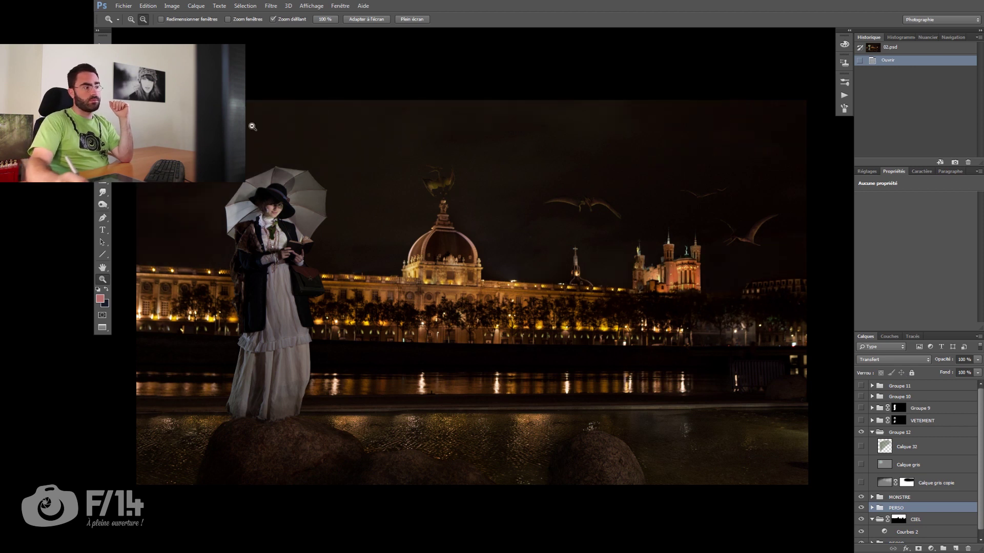
pyautogui.click(861, 483)
pyautogui.click(861, 465)
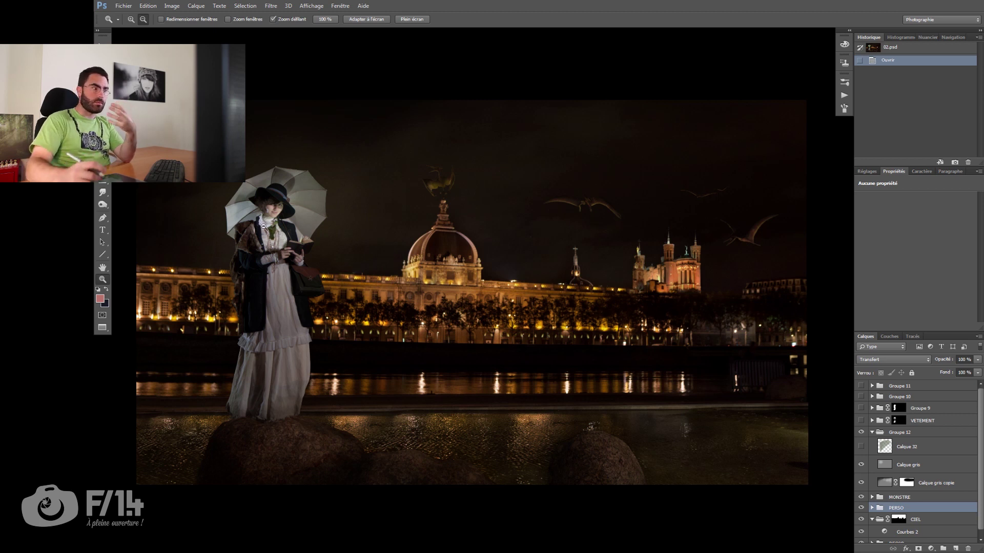
# Show Calque 32 in Groupe 12, and compare the woman's clothing with the VETEMENT group off and on.
pyautogui.click(861, 446)
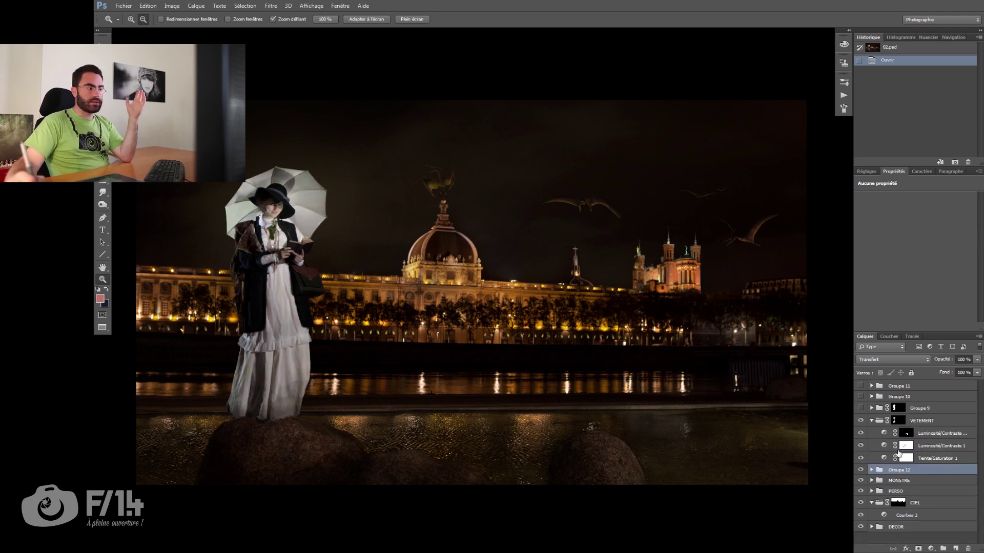
pyautogui.click(861, 421)
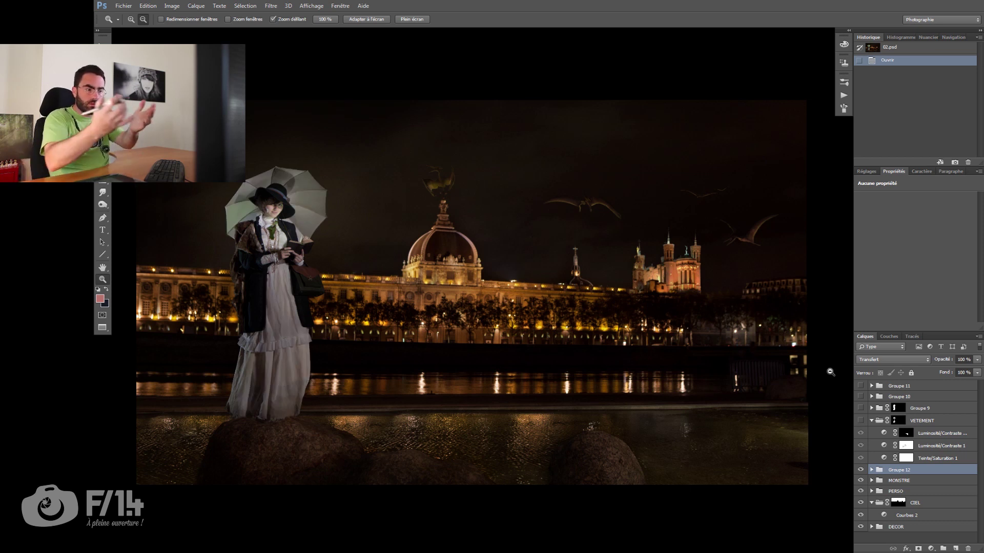
pyautogui.click(861, 421)
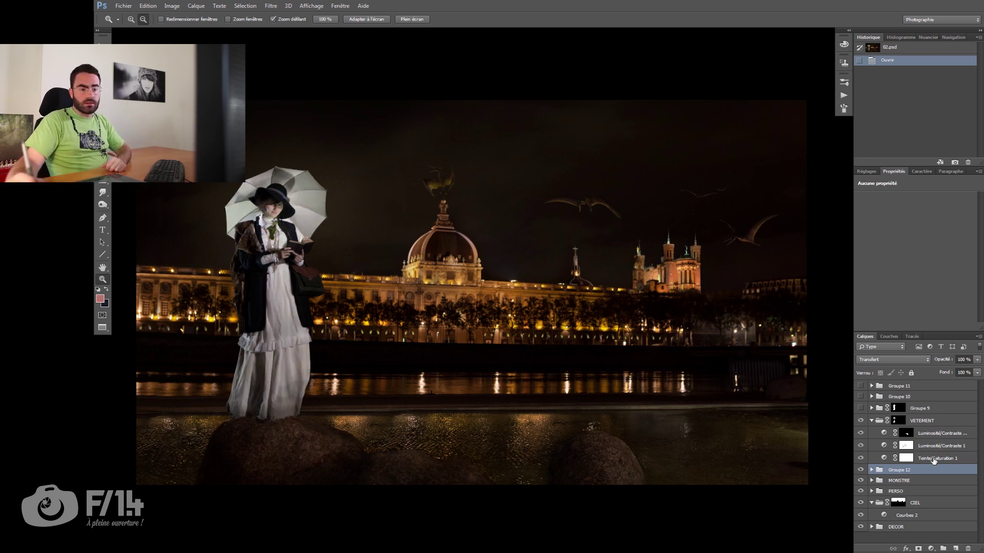
# Hide the three VETEMENT adjustments, and show Teinte/Saturation 1 and Luminosité/Contraste 1 one at a time, with the Teinte/Saturation settings displayed.
pyautogui.click(934, 458)
pyautogui.moveTo(861, 433); pyautogui.dragTo(862, 458)
pyautogui.click(861, 458)
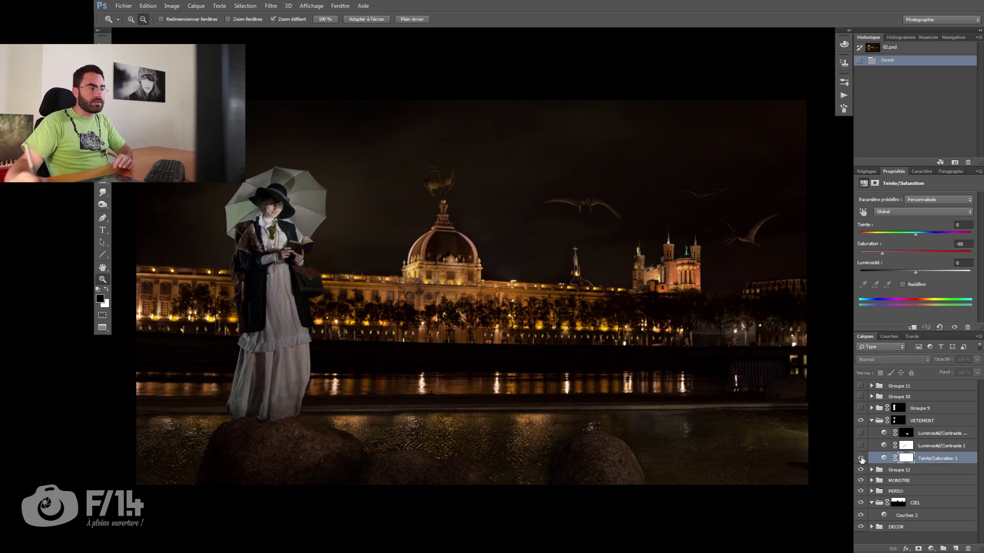
pyautogui.click(861, 445)
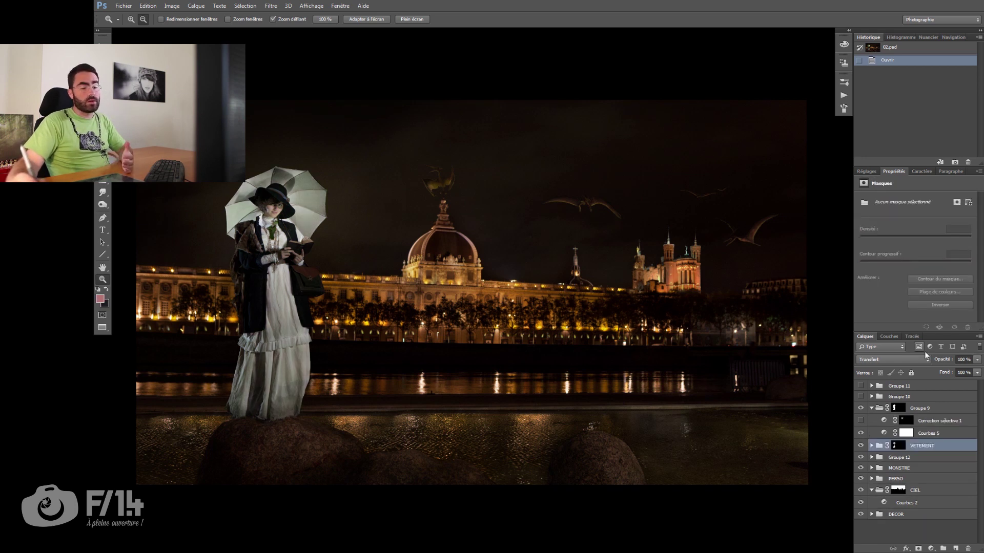
# Show the Correction sélective 1 layer in Groupe 9, and select and collapse that group.
pyautogui.click(860, 421)
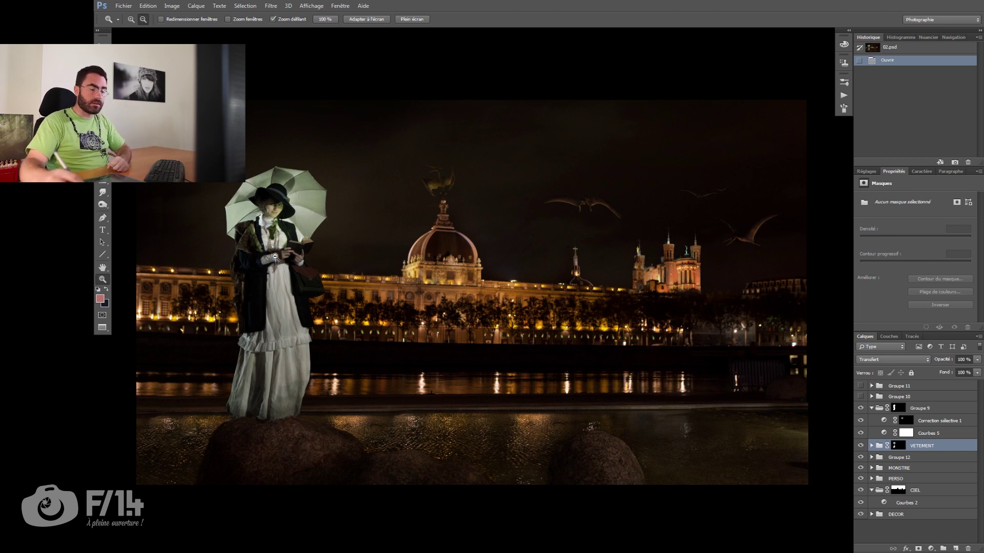
pyautogui.click(878, 409)
pyautogui.click(872, 408)
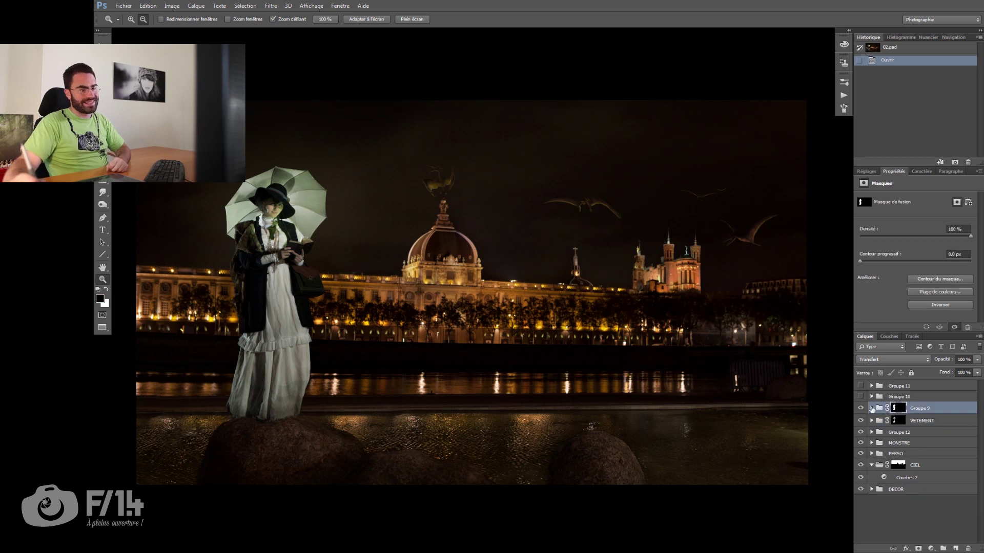
# Expand and show Groupe 10, and select Courbes 7 to inspect its curve.
pyautogui.click(872, 396)
pyautogui.moveTo(861, 396); pyautogui.dragTo(861, 411)
pyautogui.click(945, 426)
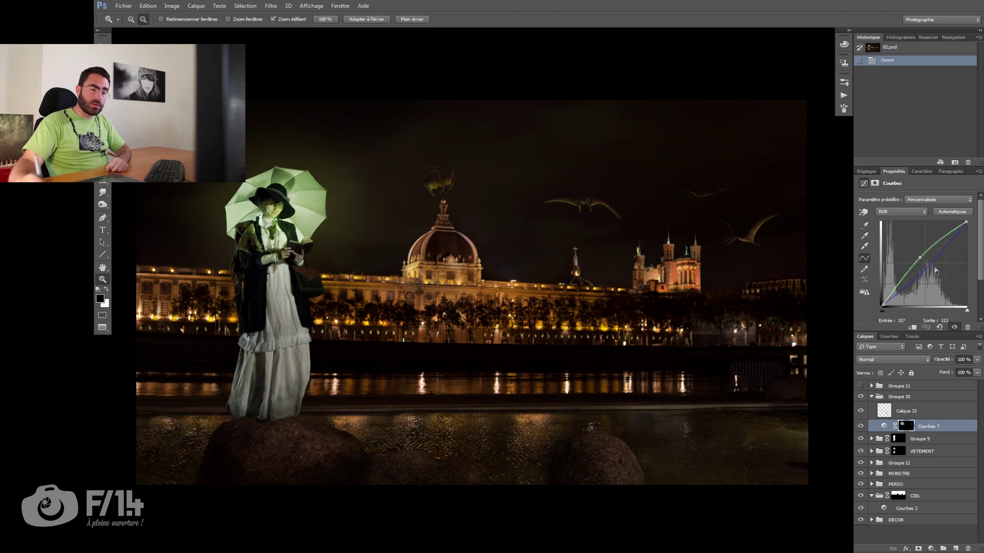
# Hide Calque 33 in Groupe 10, and compare the green glow around the woman with Courbes 7 off and on.
pyautogui.click(861, 427)
pyautogui.click(861, 410)
pyautogui.click(860, 426)
pyautogui.click(861, 426)
pyautogui.click(861, 426)
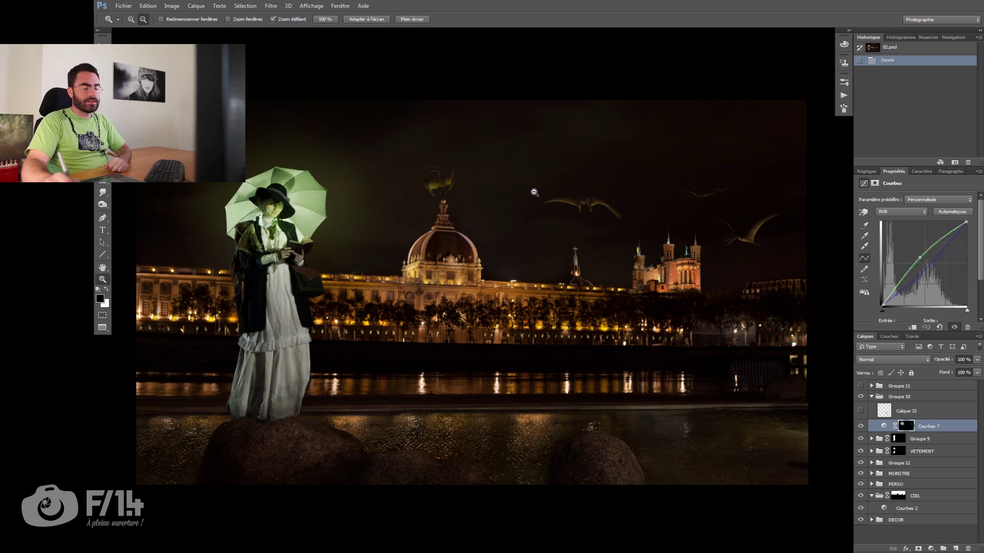
# Show Calque 33 in Groupe 10 and examine its effect on the winged creature above the dome.
pyautogui.click(370, 204)
pyautogui.click(861, 411)
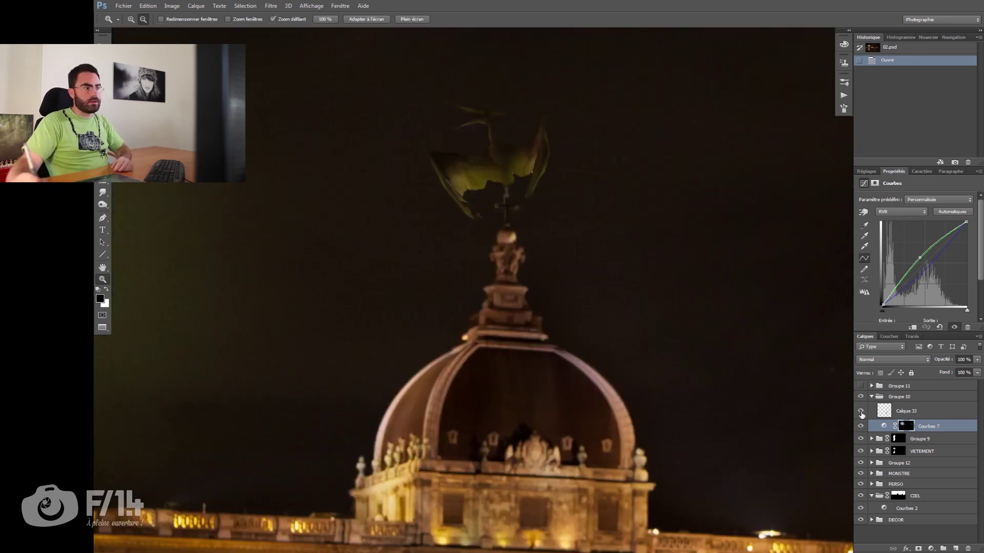
pyautogui.click(861, 412)
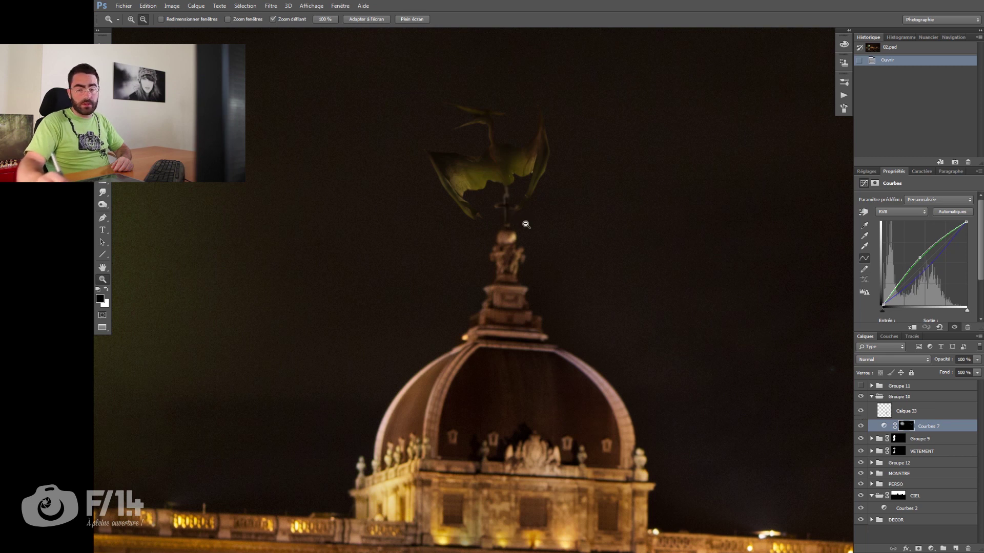
pyautogui.keyDown('alt'); pyautogui.click(613, 322); pyautogui.keyUp('alt')
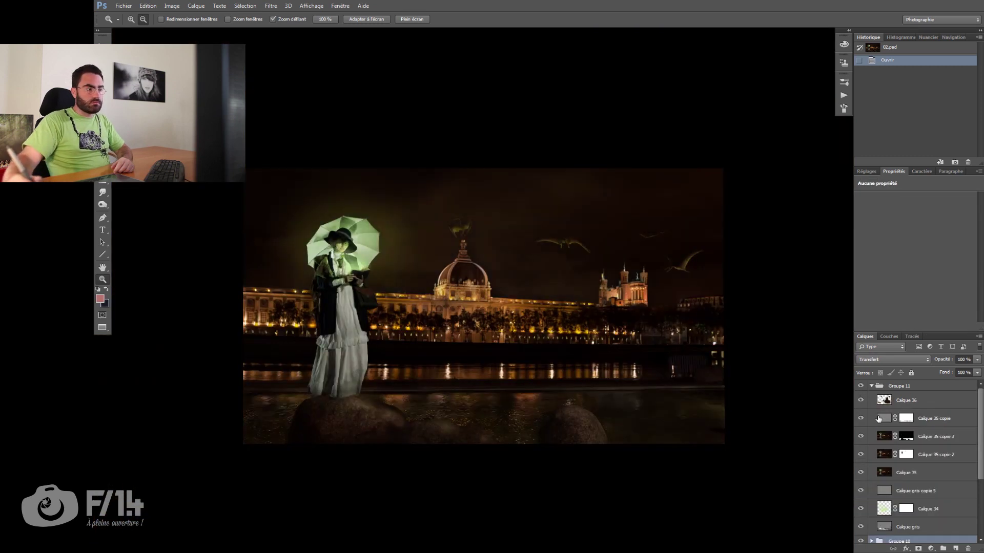
# Hide the Groupe 11 layers from Calque 35 copie 3 down to Calque gris, and show them again progressively from the lowest.
pyautogui.moveTo(860, 436); pyautogui.dragTo(862, 530)
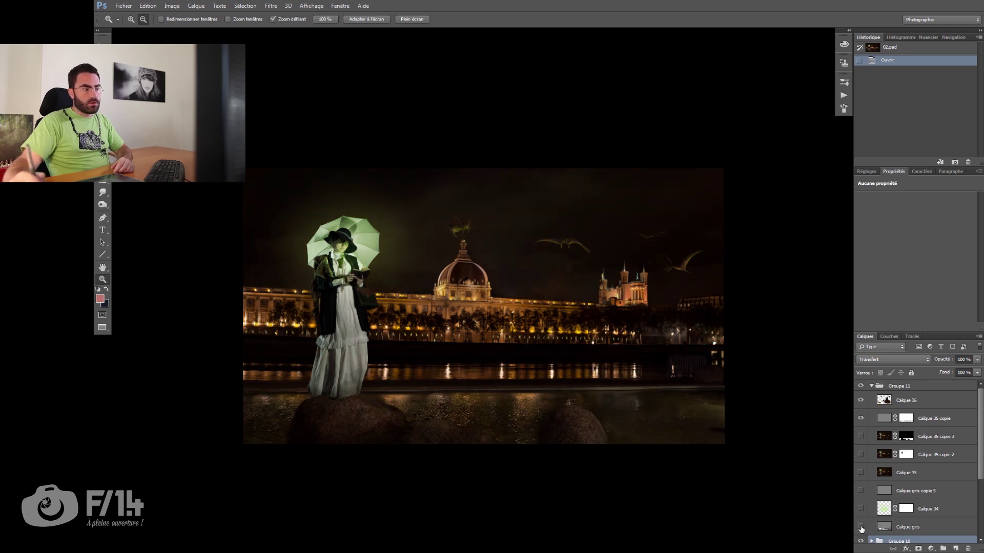
pyautogui.click(861, 528)
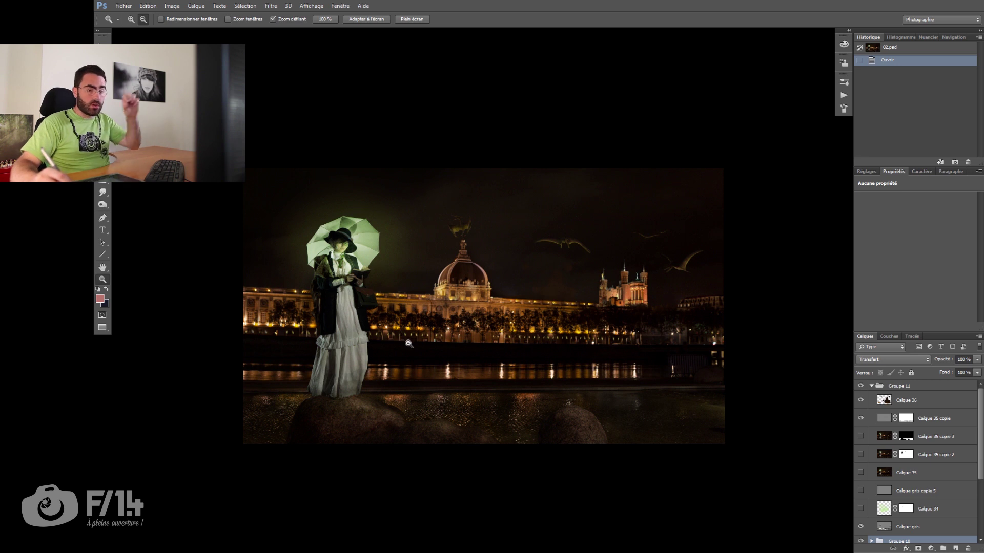
pyautogui.click(860, 509)
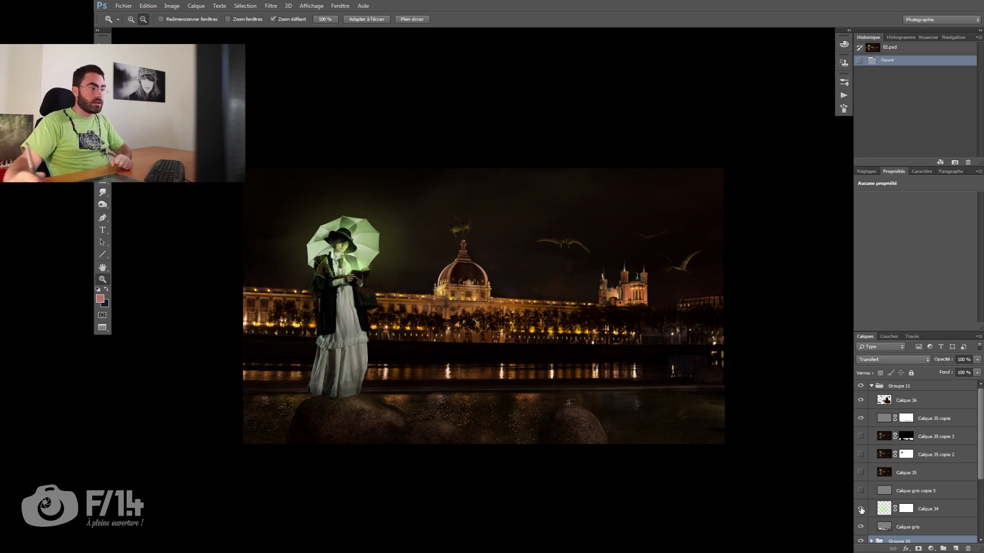
pyautogui.moveTo(861, 491); pyautogui.dragTo(860, 436)
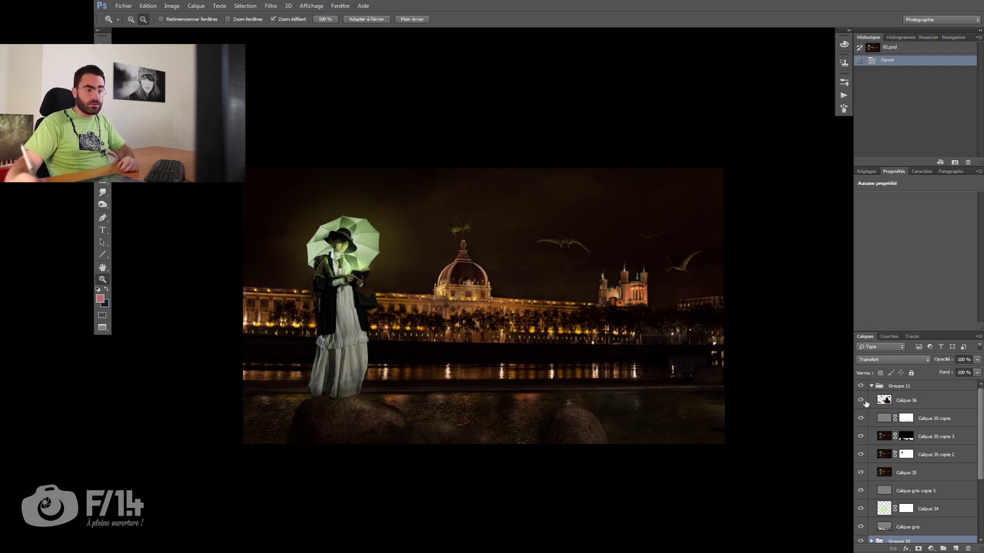
# Compare the night scene with Calque 36 off and on, and collapse Groupe 11.
pyautogui.click(861, 401)
pyautogui.click(861, 401)
pyautogui.click(861, 401)
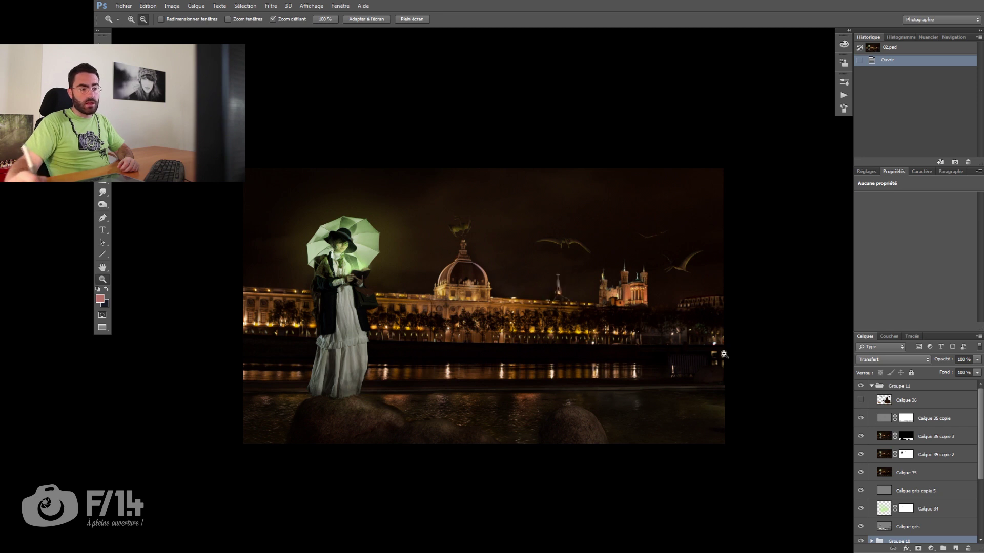
pyautogui.click(862, 401)
pyautogui.click(862, 401)
pyautogui.click(861, 400)
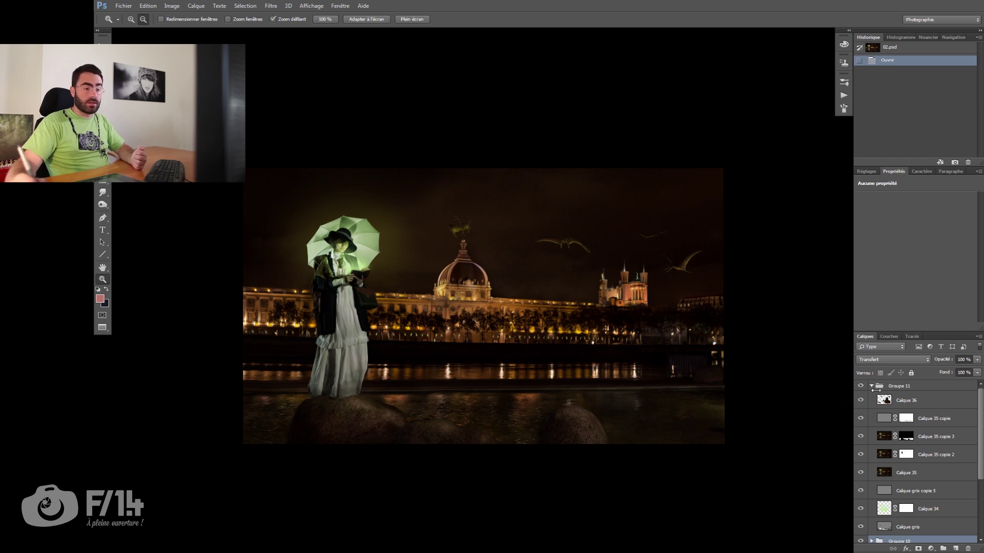
pyautogui.click(871, 387)
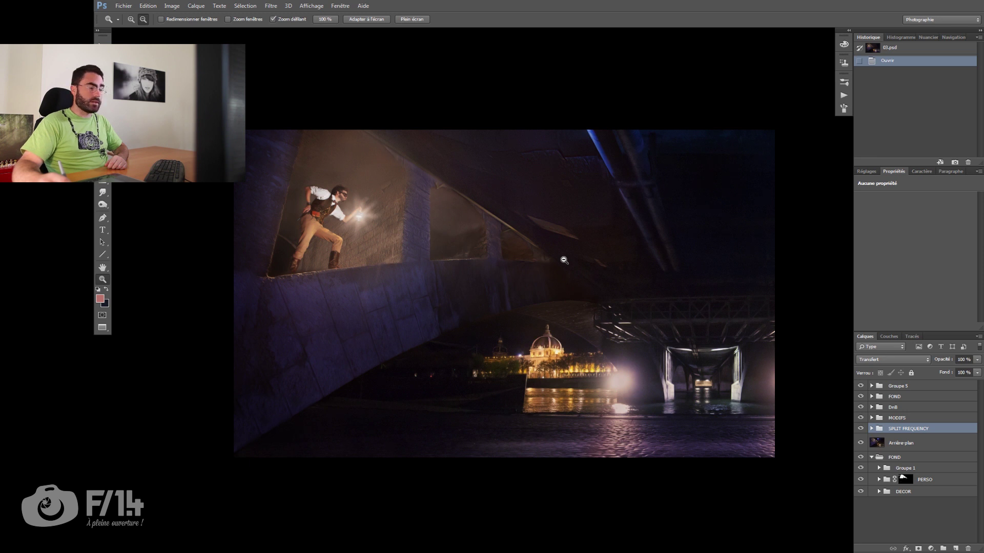
# In 03.psd, hide the layers and groups covering DECOR, and compare the upper CR2 photo in DECOR off and on.
pyautogui.moveTo(860, 385); pyautogui.dragTo(860, 479)
pyautogui.click(879, 492)
pyautogui.click(860, 506)
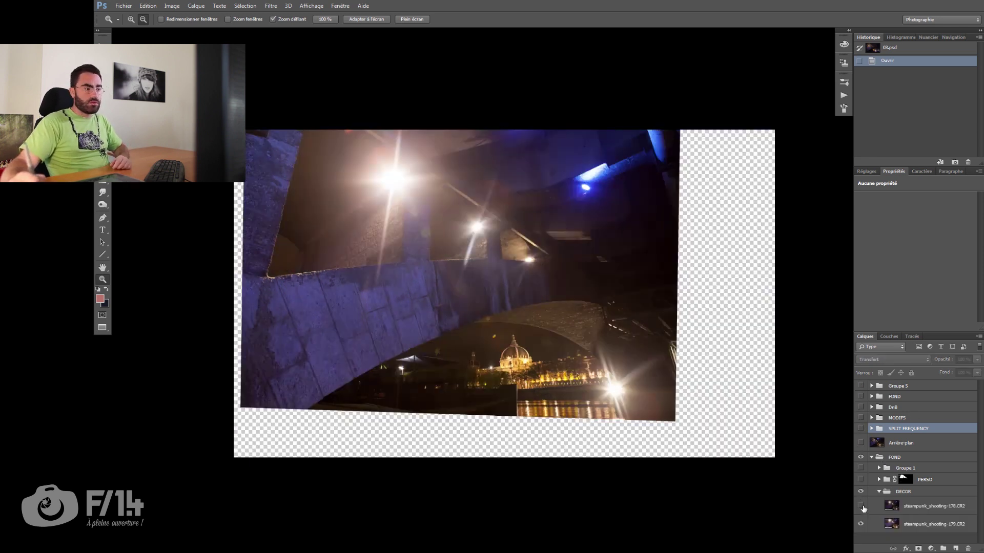
pyautogui.click(860, 506)
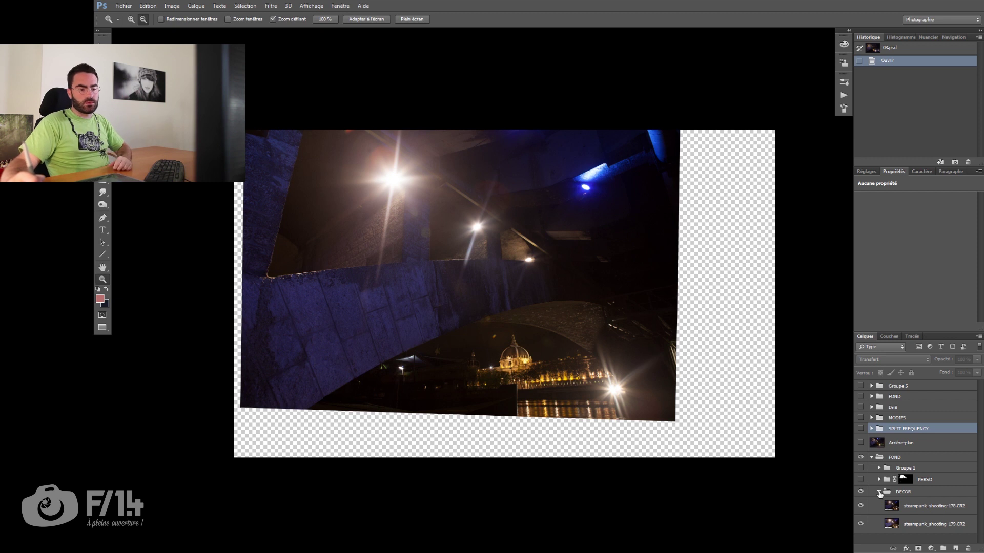
pyautogui.click(879, 492)
# Compare the bridge scene with the PERSO group off and on to examine how the man and his lighting are added.
pyautogui.click(861, 480)
pyautogui.click(861, 480)
pyautogui.click(861, 480)
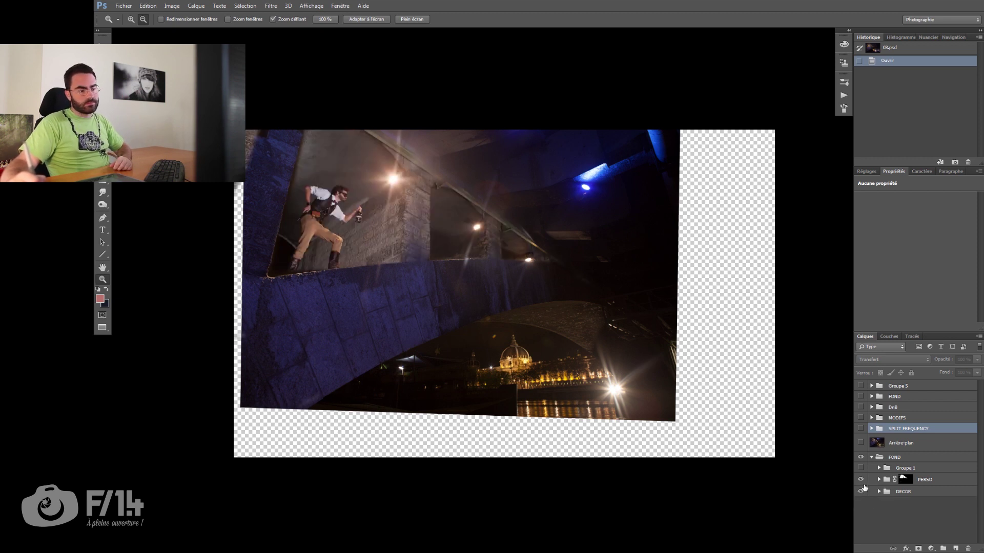
pyautogui.click(861, 480)
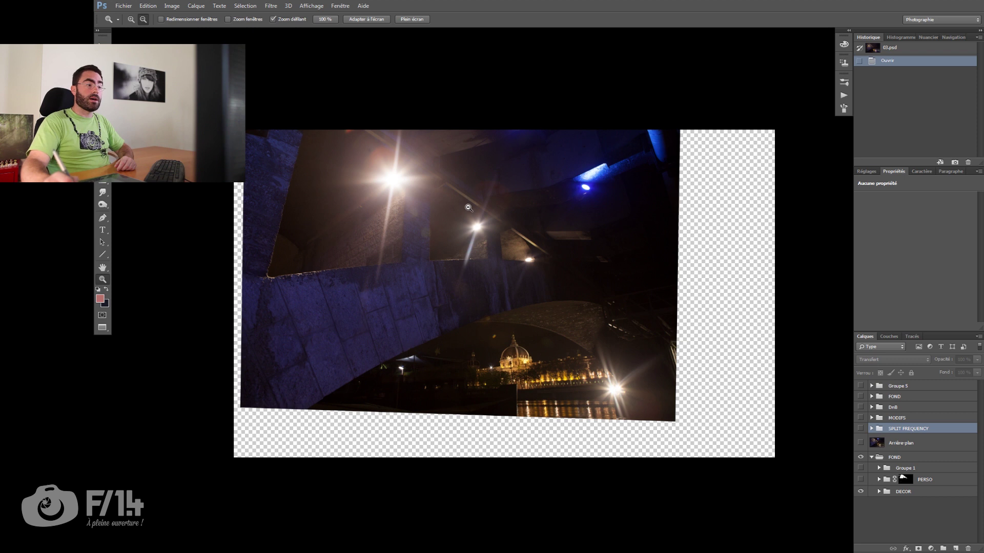
pyautogui.click(861, 481)
pyautogui.click(861, 480)
pyautogui.click(861, 480)
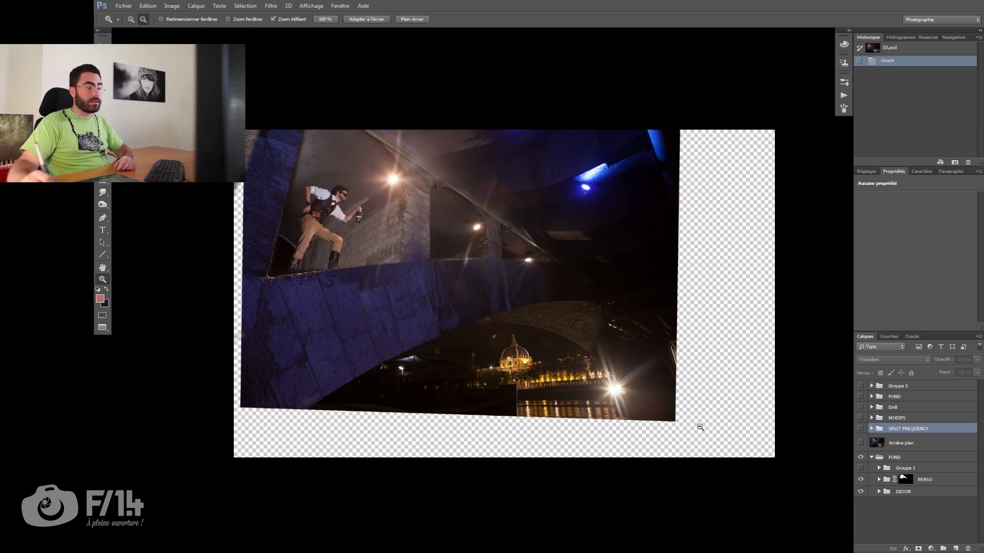
pyautogui.click(861, 480)
pyautogui.click(861, 480)
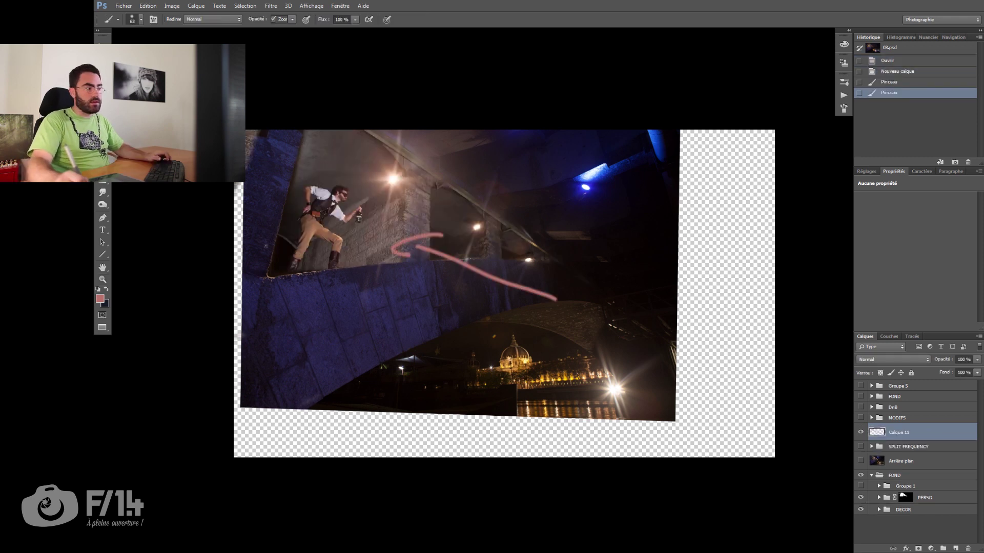
# Paint a small pink marker on Calque 11 over the pillar just behind the man.
pyautogui.moveTo(257, 244); pyautogui.dragTo(291, 233)
pyautogui.moveTo(283, 247); pyautogui.dragTo(292, 230)
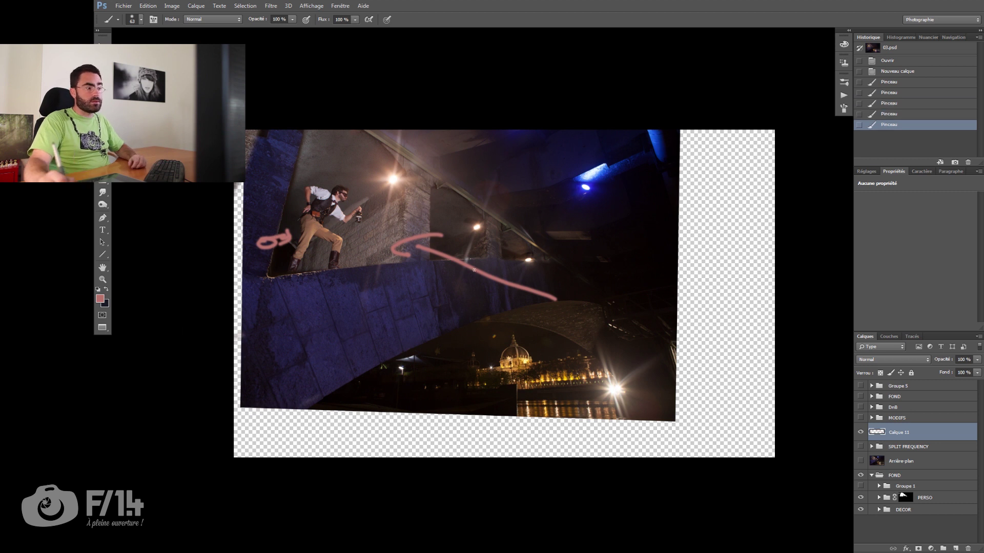
# Compare the annotated scene with PERSO off and on, and hide the Calque 11 annotation layer.
pyautogui.click(862, 498)
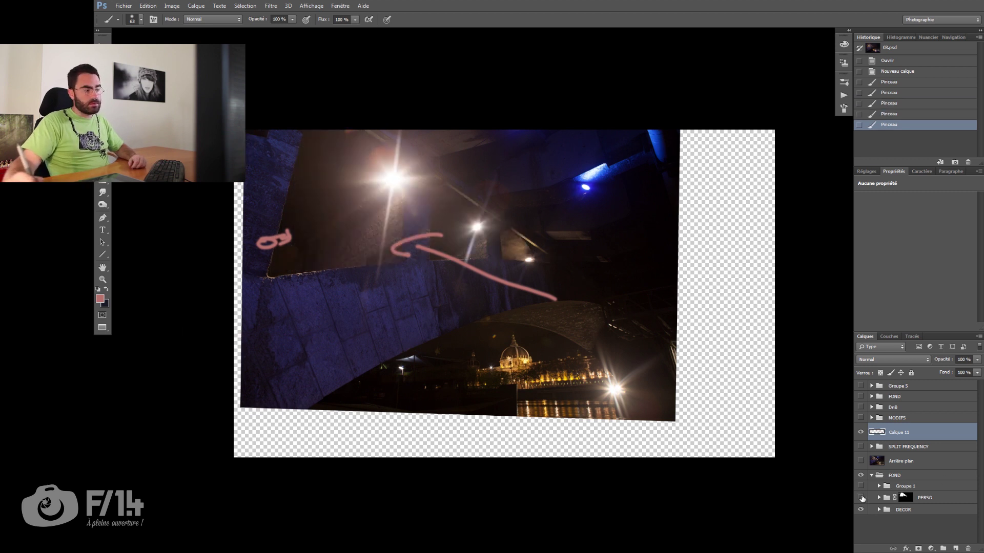
pyautogui.click(864, 498)
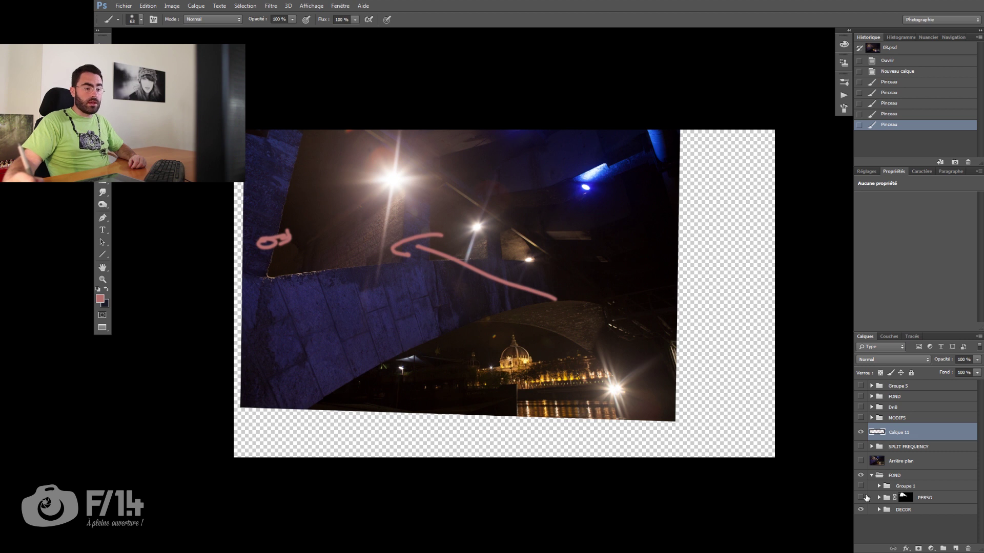
pyautogui.click(864, 498)
pyautogui.click(864, 498)
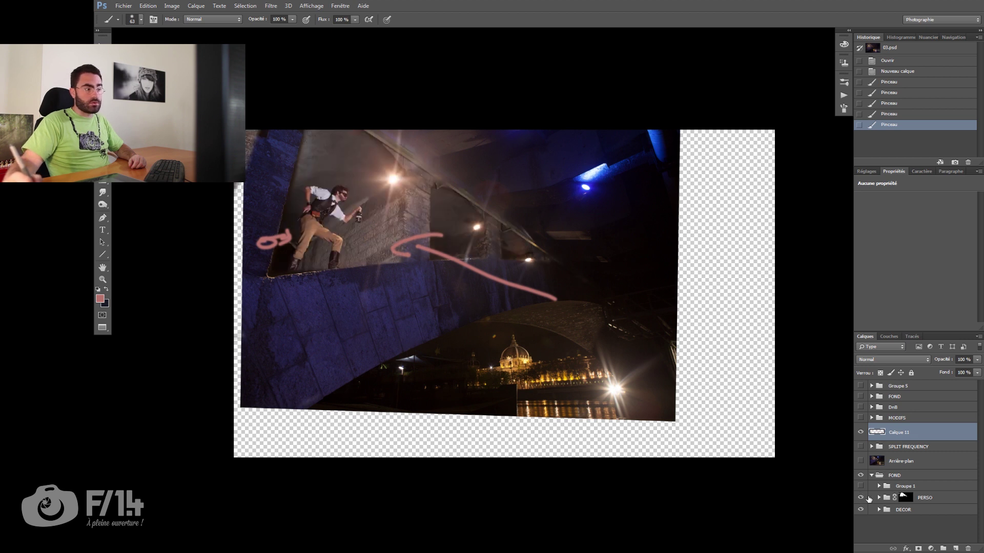
pyautogui.click(861, 432)
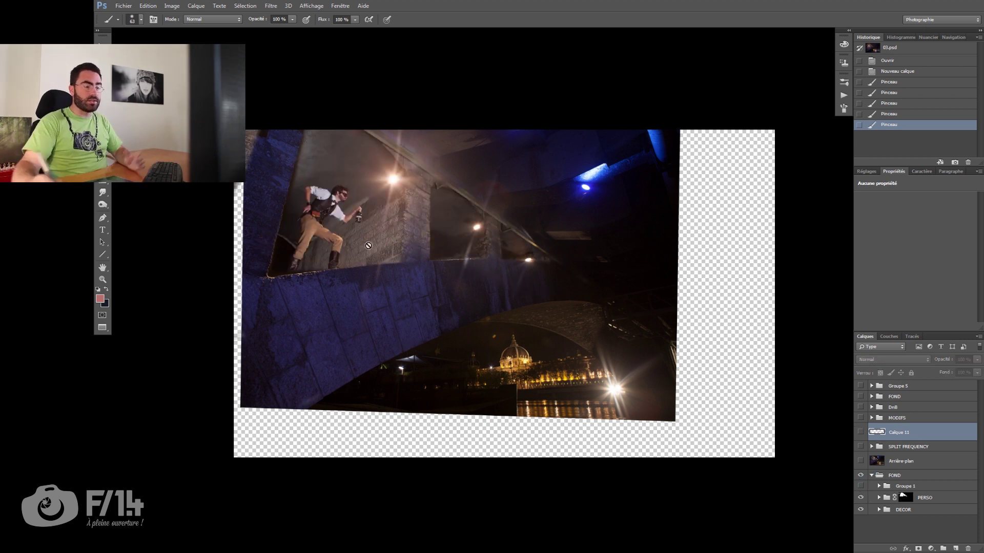
# Show Groupe 1 inside FOND, comparing the bridge extension with the group off and on.
pyautogui.click(862, 486)
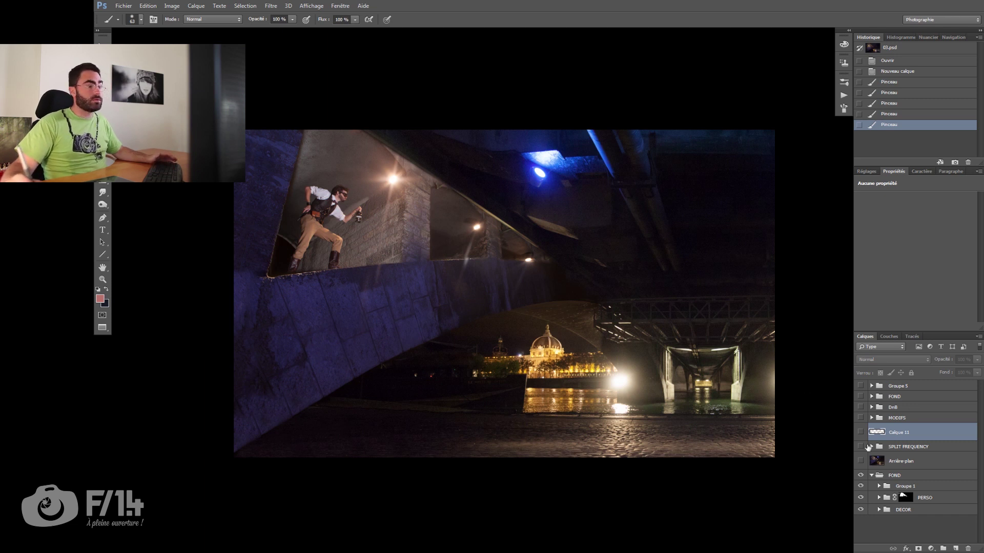
pyautogui.click(860, 486)
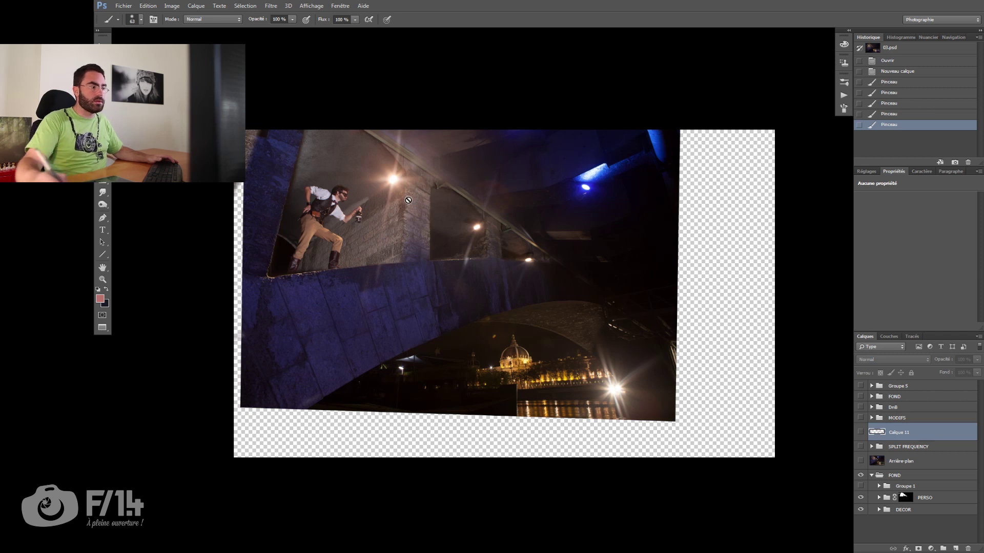
pyautogui.click(860, 487)
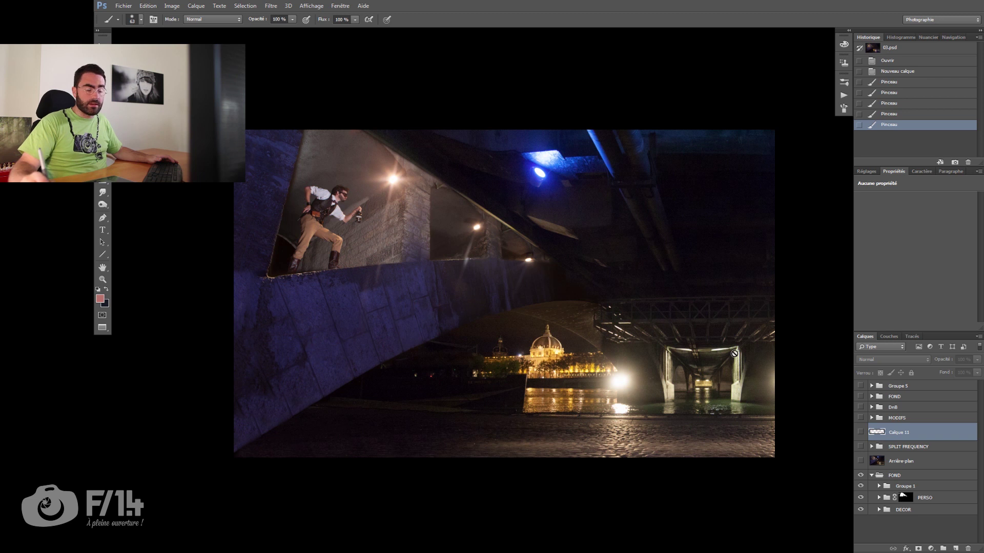
# Select and expand the SPLIT FREQUENCY group to examine the layers from HIGH down to LOW.
pyautogui.click(907, 447)
pyautogui.click(871, 447)
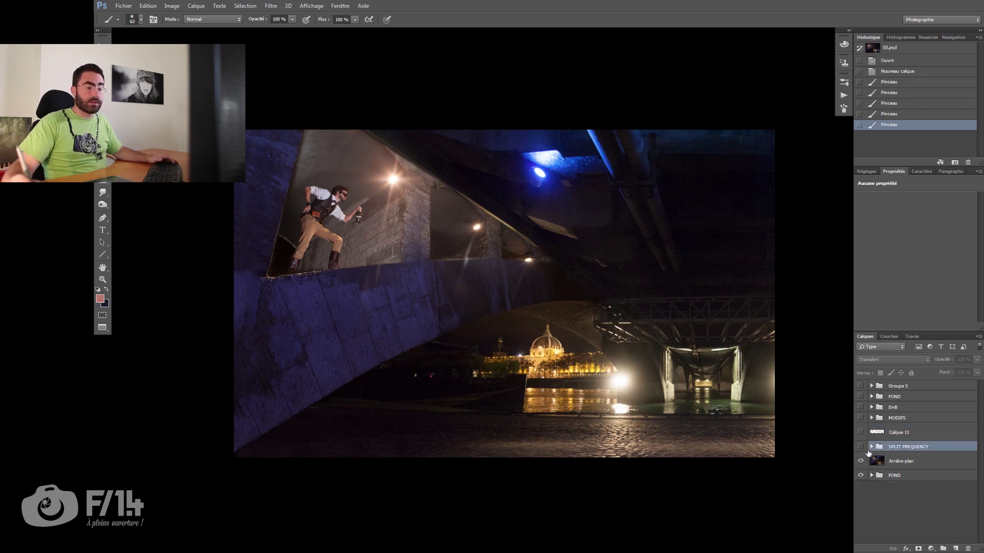
pyautogui.scroll(-2, 963, 442)
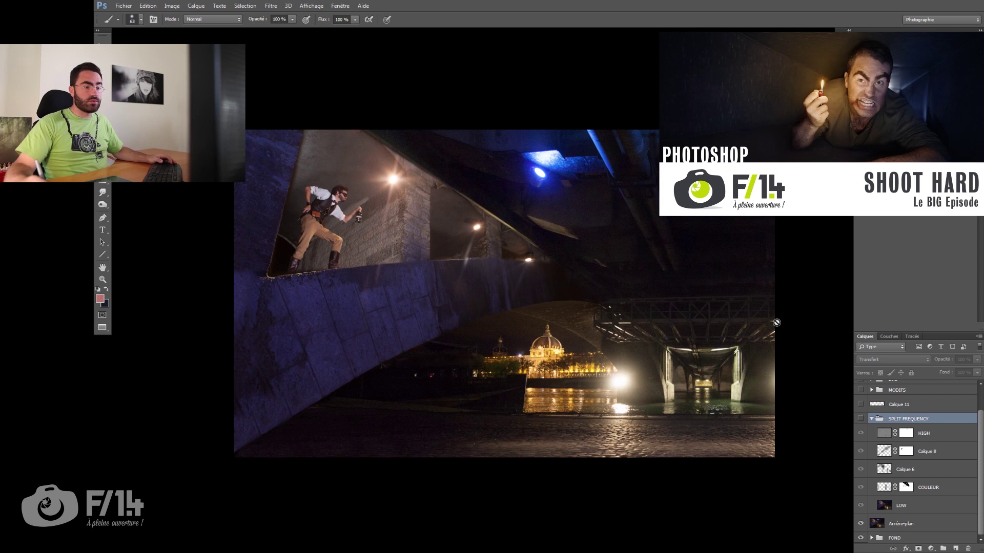
# Show the SPLIT FREQUENCY group and compare the bridge scene with the group off and on.
pyautogui.click(860, 419)
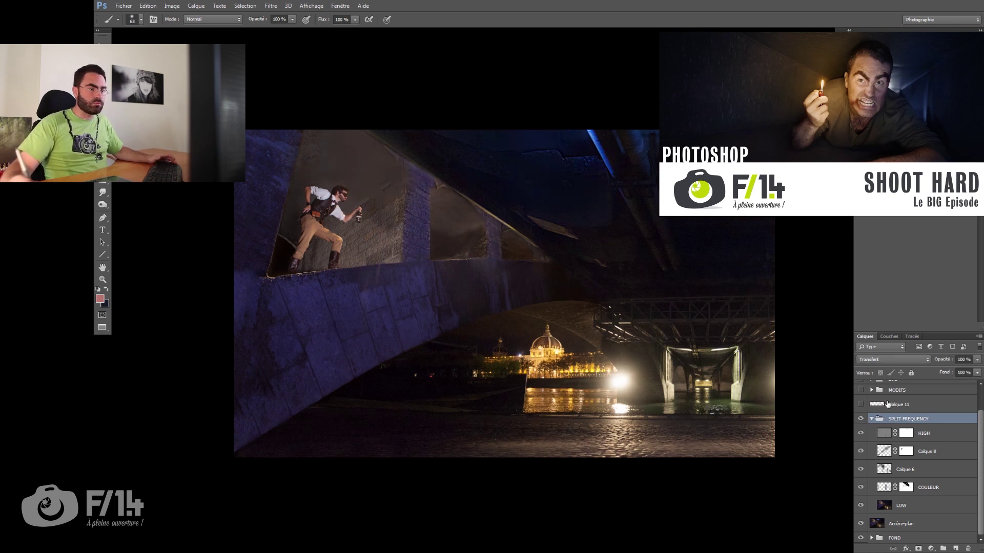
pyautogui.click(860, 418)
pyautogui.click(861, 419)
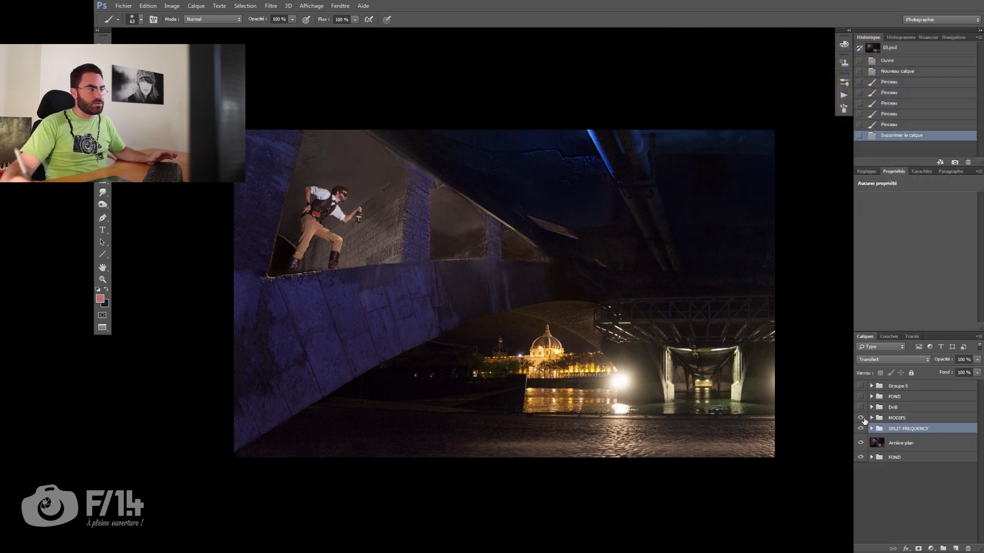
# Show and expand the MODIFS group, and turn on its FOND subgroup, comparing the ground with it off and on.
pyautogui.click(862, 419)
pyautogui.click(861, 419)
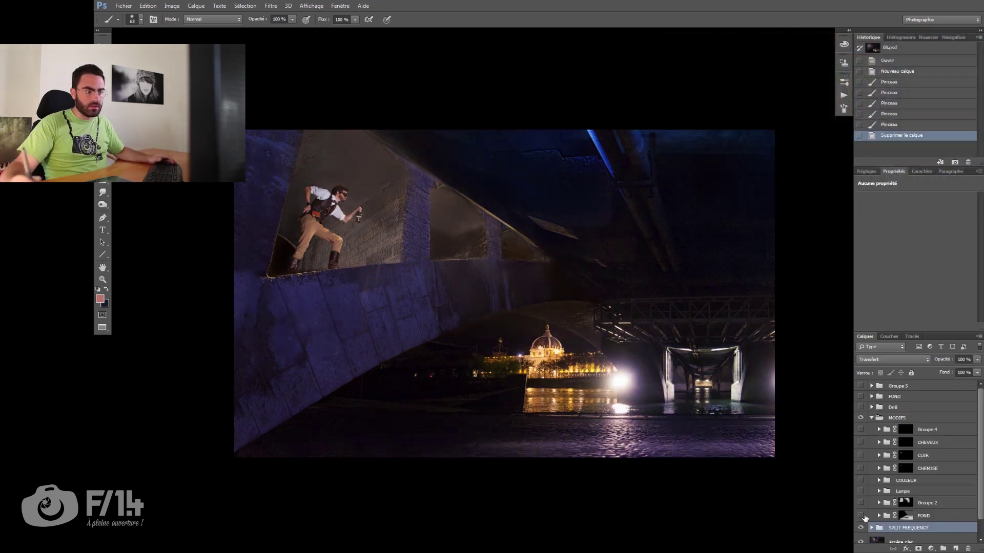
pyautogui.click(865, 517)
pyautogui.click(865, 516)
pyautogui.click(866, 516)
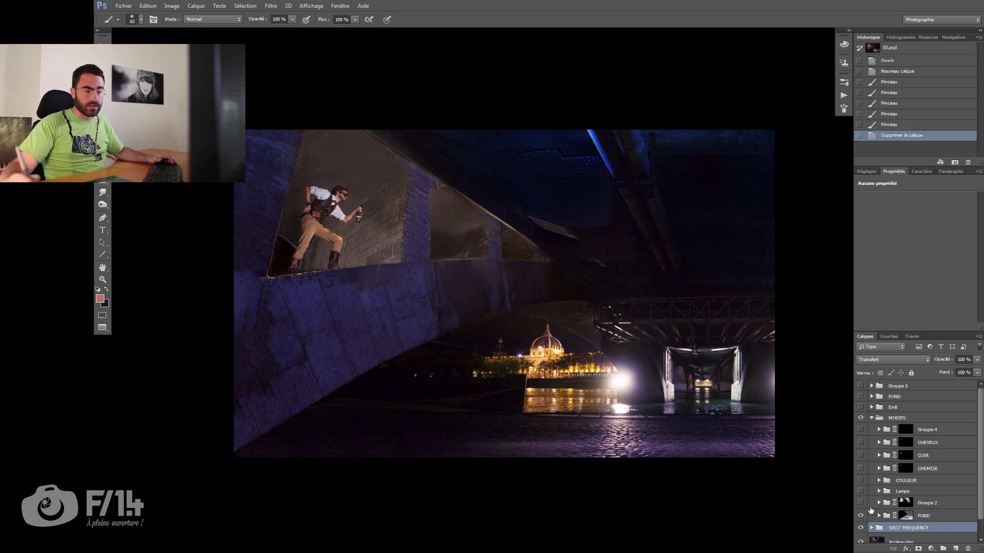
# Show the Groupe 2, Lampe and COULEUR subgroups in MODIFS, comparing the scene with COULEUR off and on.
pyautogui.click(861, 503)
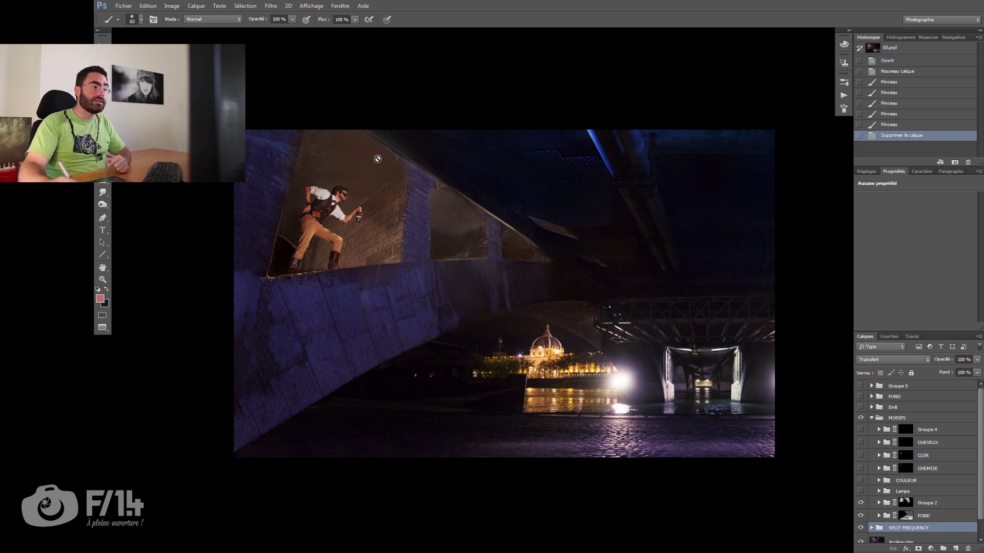
pyautogui.click(860, 492)
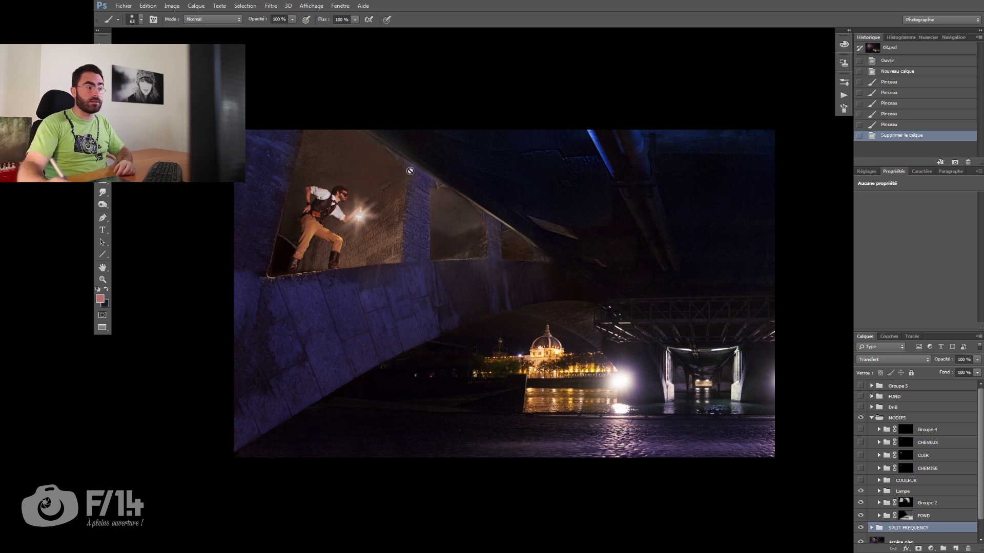
pyautogui.click(860, 480)
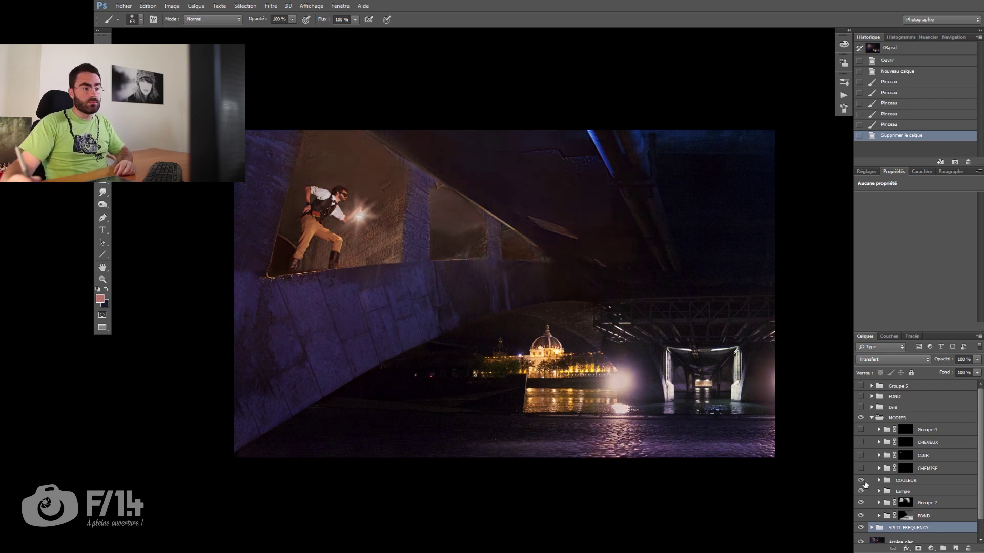
pyautogui.click(861, 481)
pyautogui.click(861, 480)
# Expand COULEUR to examine Calque 4 and its brightness/contrast adjustment, and collapse the group again.
pyautogui.click(879, 480)
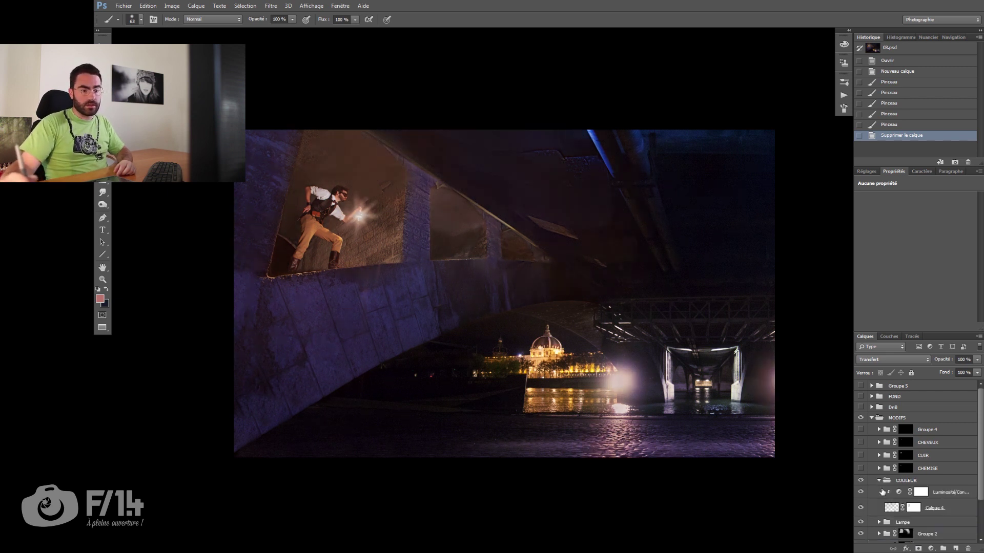
pyautogui.scroll(-1, 982, 493)
pyautogui.click(958, 498)
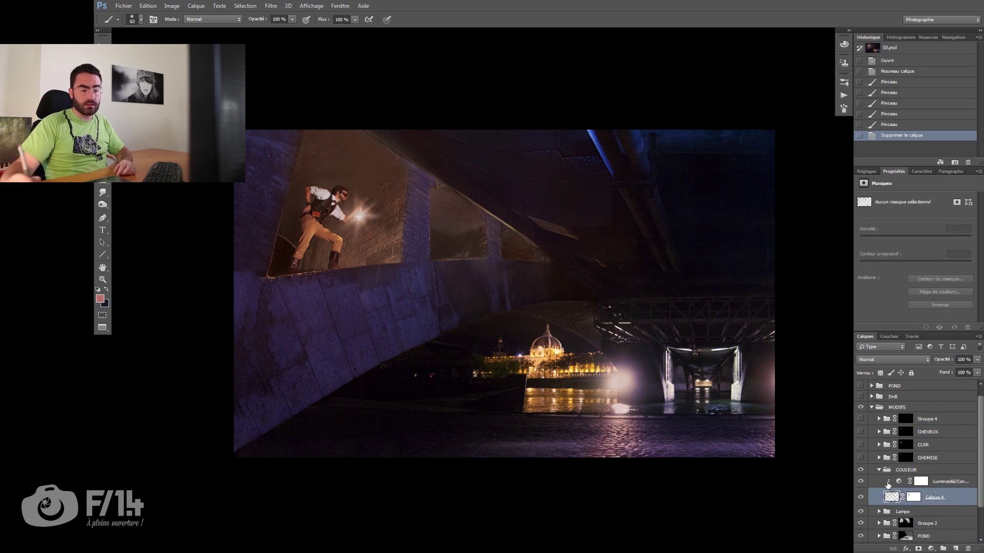
pyautogui.click(879, 470)
# Show the CHEMISE and CUIR subgroups, expanding and collapsing each to examine its adjustment layers.
pyautogui.click(861, 457)
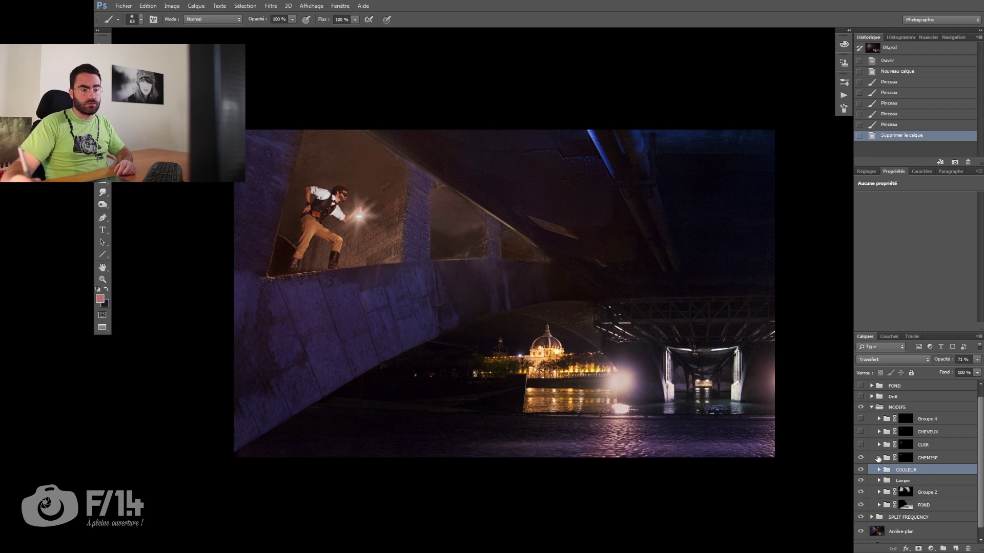
pyautogui.click(878, 458)
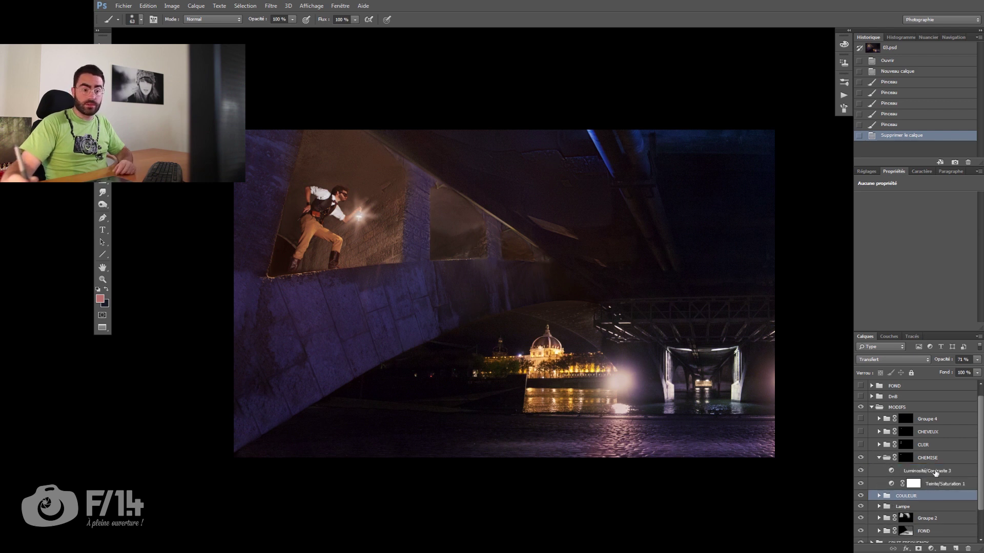
pyautogui.click(878, 457)
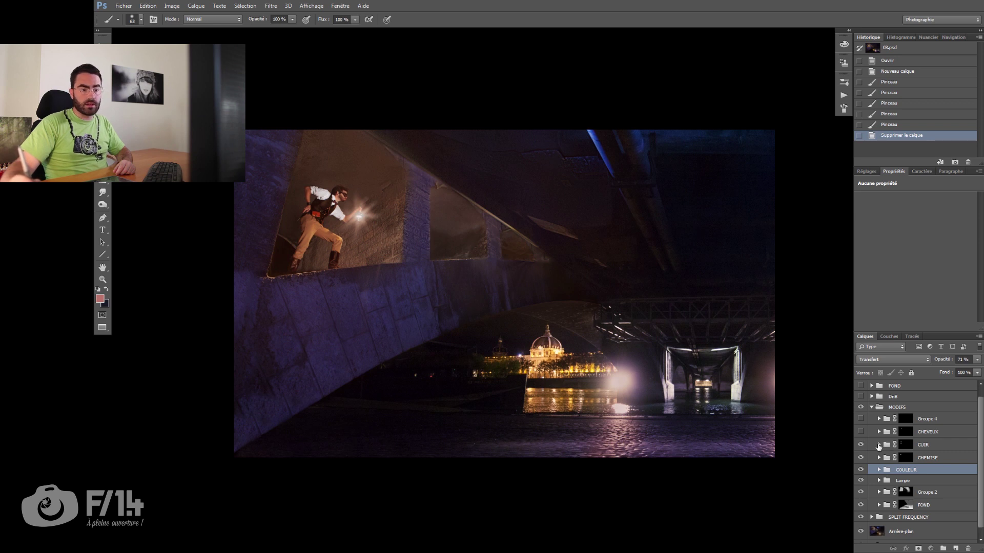
pyautogui.click(878, 445)
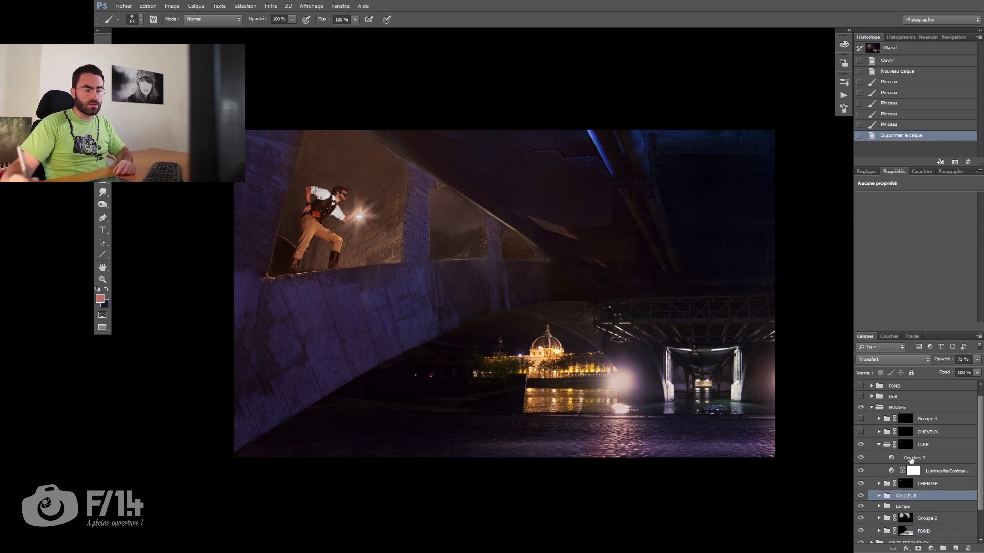
pyautogui.click(878, 444)
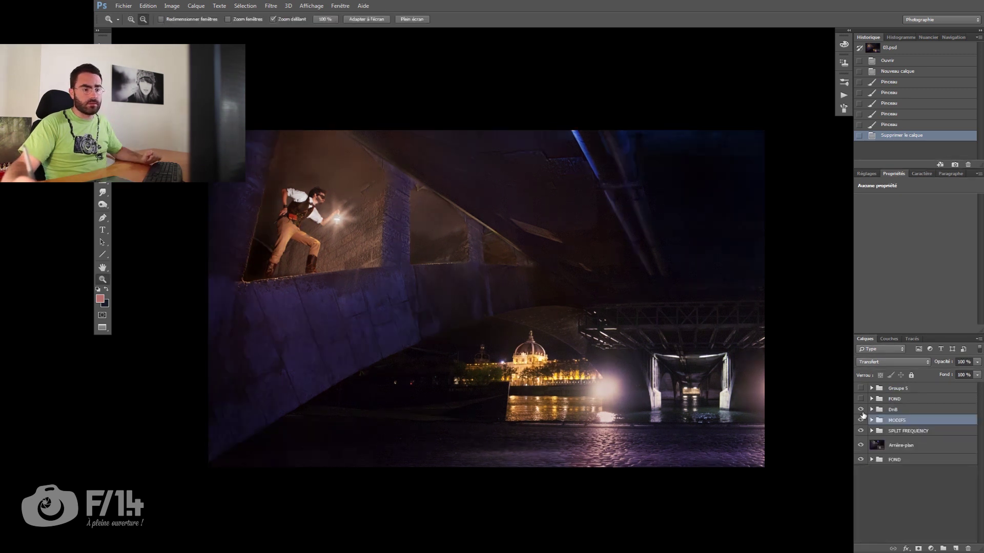
# Compare the scene with the DnB dodge-and-burn group off and on, leaving it shown.
pyautogui.click(861, 410)
pyautogui.click(861, 410)
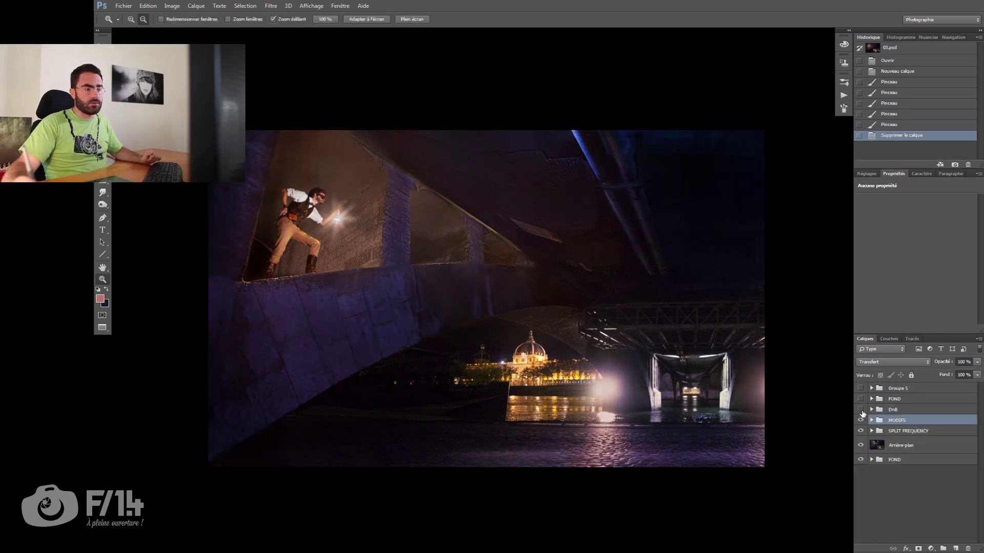
pyautogui.click(861, 409)
pyautogui.click(862, 410)
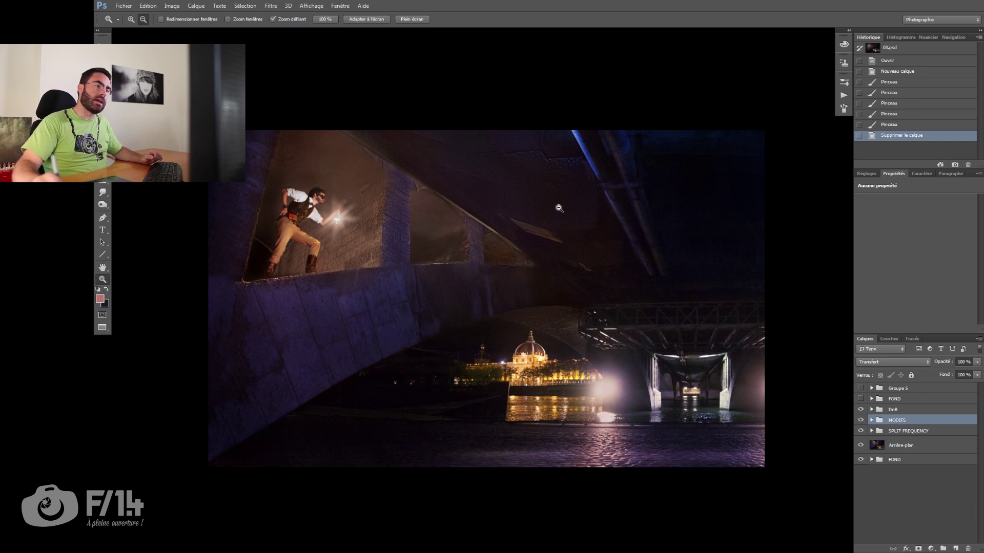
# Expand DnB to examine its layers from AUTRES copie down to FOND, and collapse the group.
pyautogui.click(872, 409)
pyautogui.scroll(-3, 964, 461)
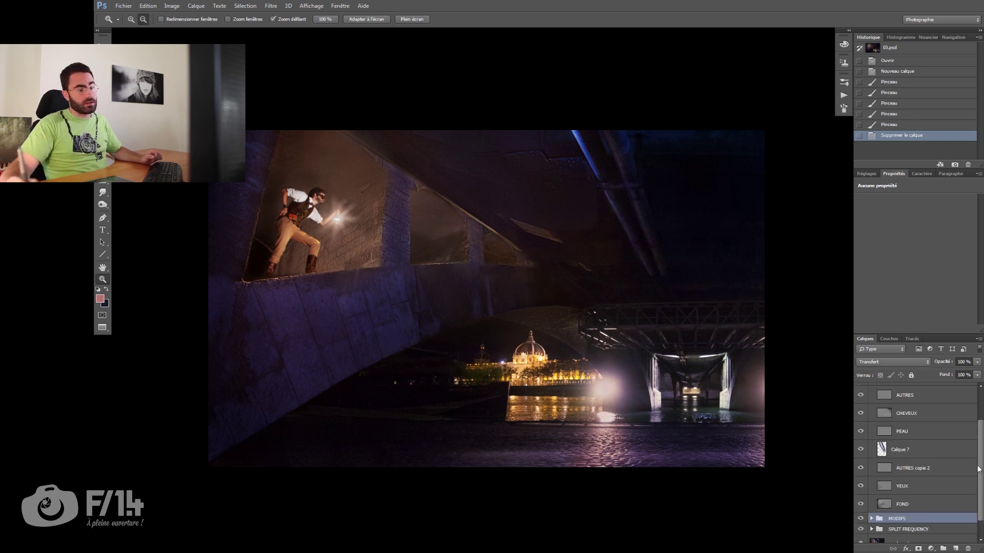
pyautogui.scroll(3, 950, 425)
pyautogui.click(871, 409)
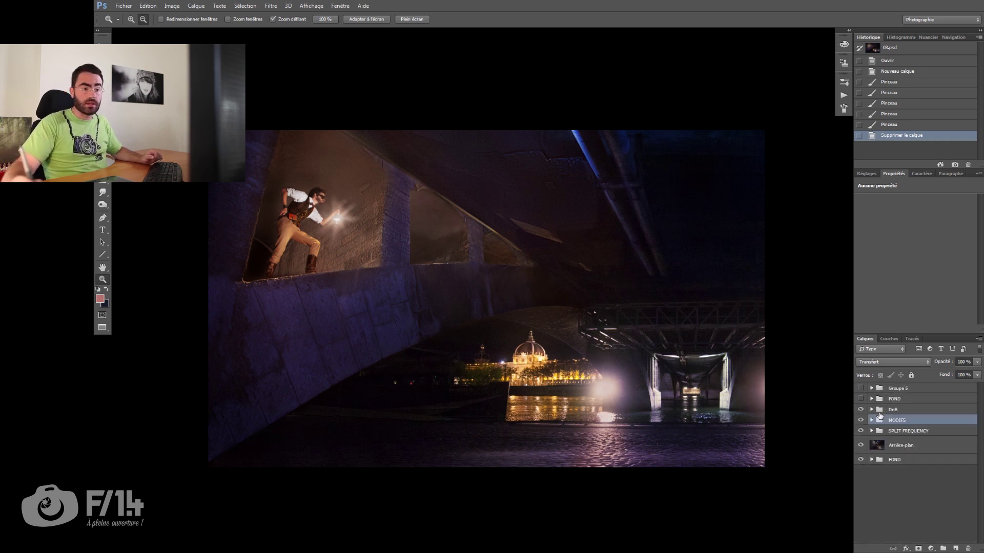
pyautogui.click(871, 410)
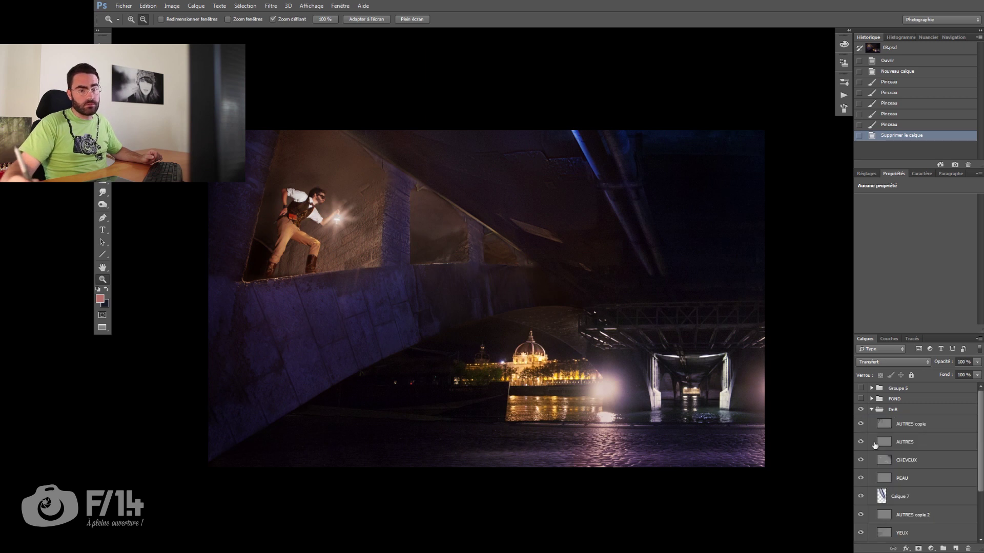
pyautogui.click(871, 410)
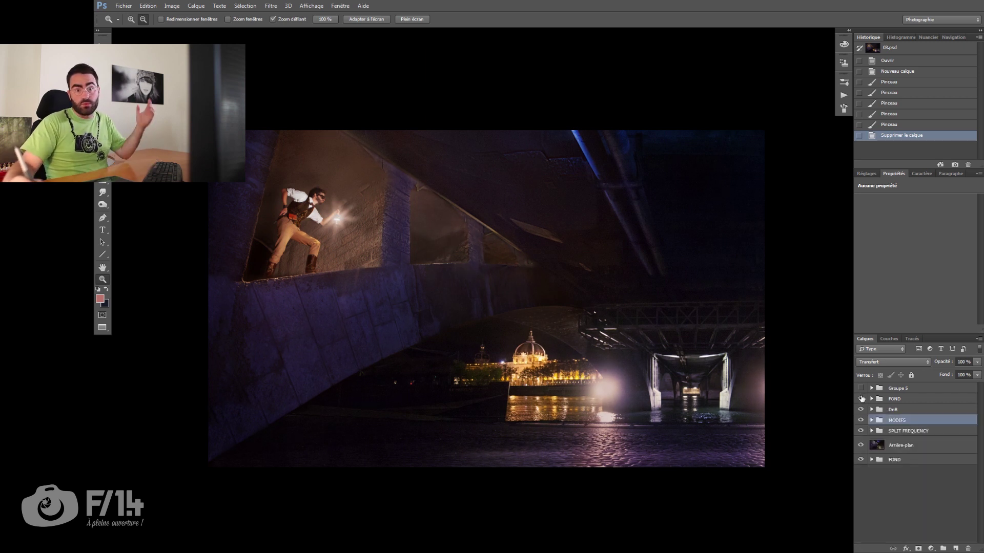
# Examine the SOMBRE and Decontraste layers in the FOND group above DnB, comparing the scene with the group off and on.
pyautogui.click(874, 401)
pyautogui.click(872, 399)
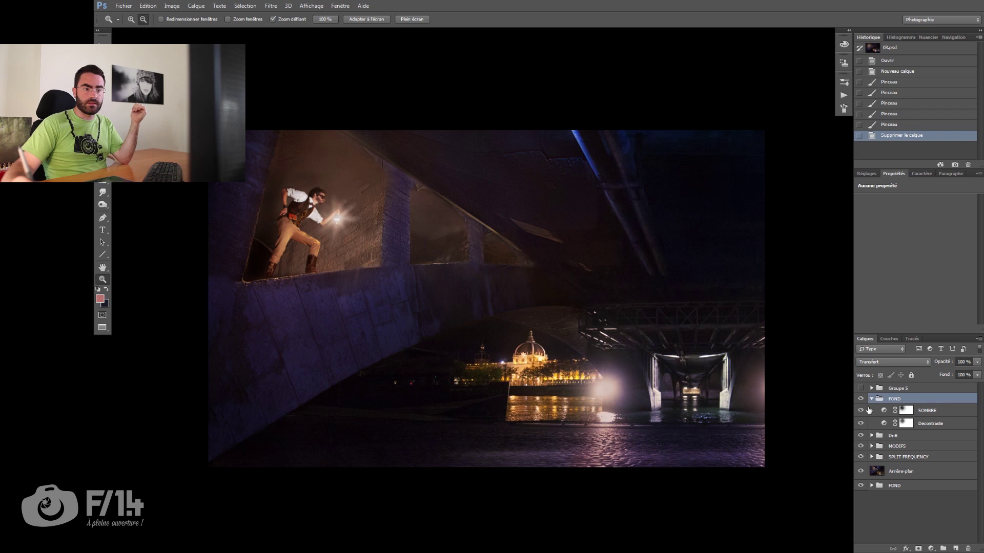
pyautogui.click(862, 399)
pyautogui.click(862, 399)
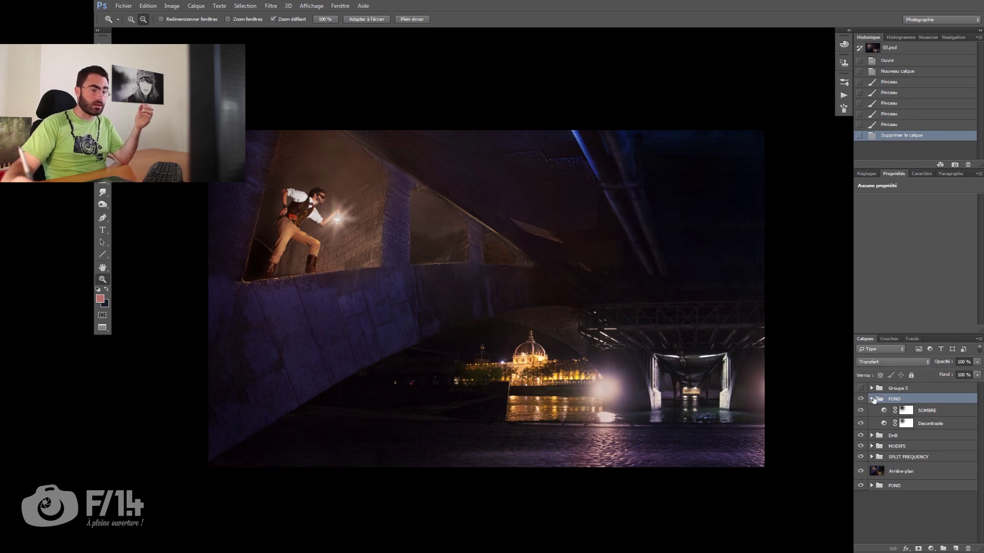
pyautogui.click(871, 399)
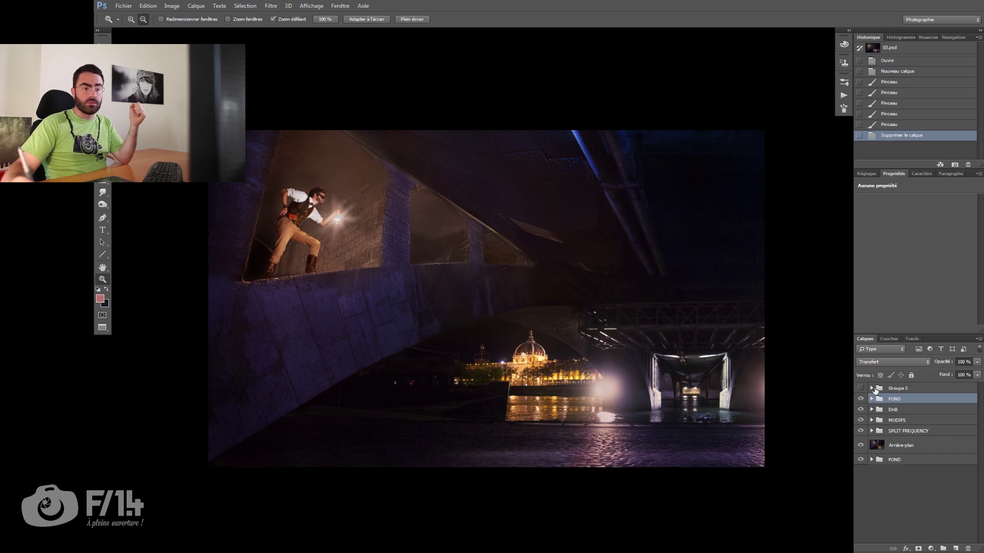
# Show the topmost group, Groupe 5, and expand it to reveal its layers.
pyautogui.click(873, 390)
pyautogui.click(871, 389)
pyautogui.click(861, 389)
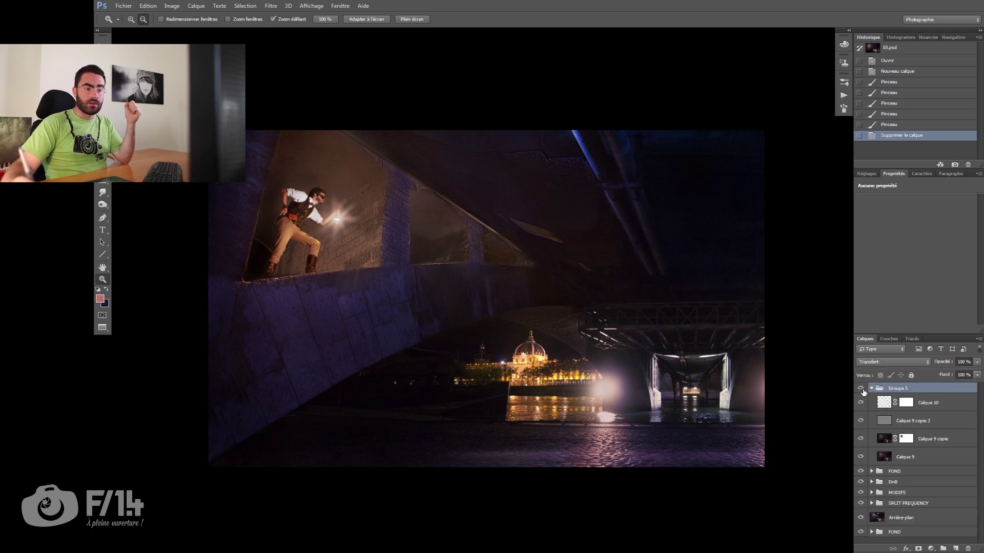
# Examine Calque 9 and its two copies one by one, and compare the scene with Calque 10 off and on.
pyautogui.click(898, 455)
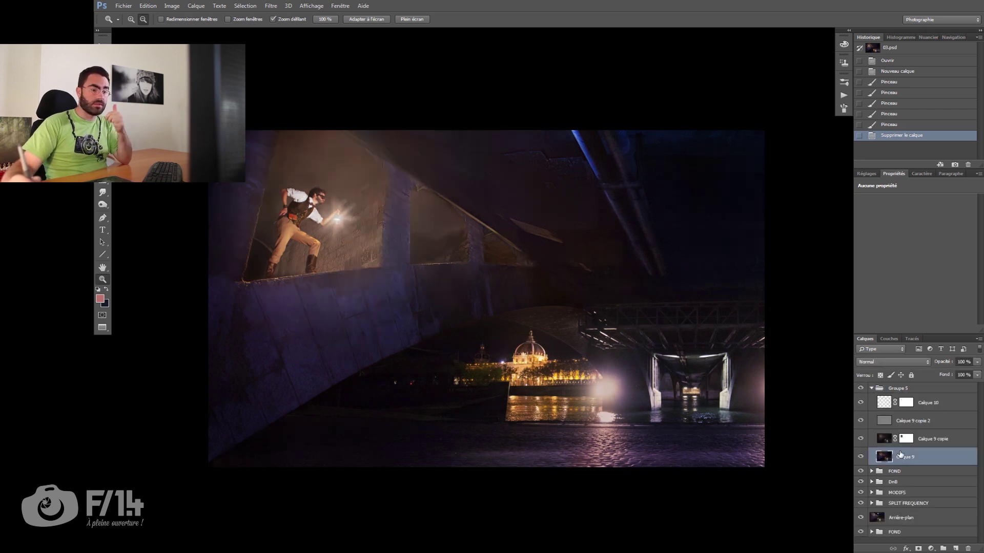
pyautogui.click(933, 444)
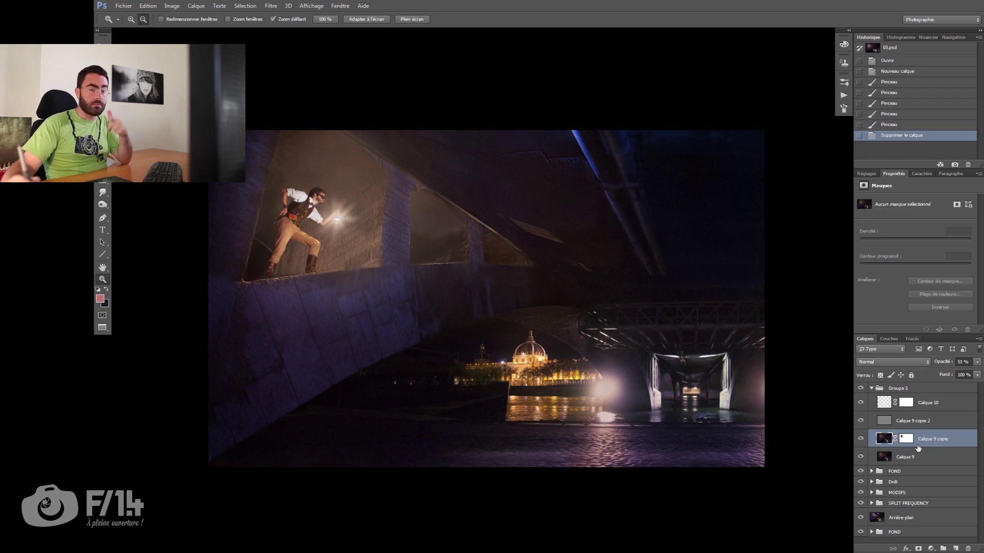
pyautogui.click(911, 421)
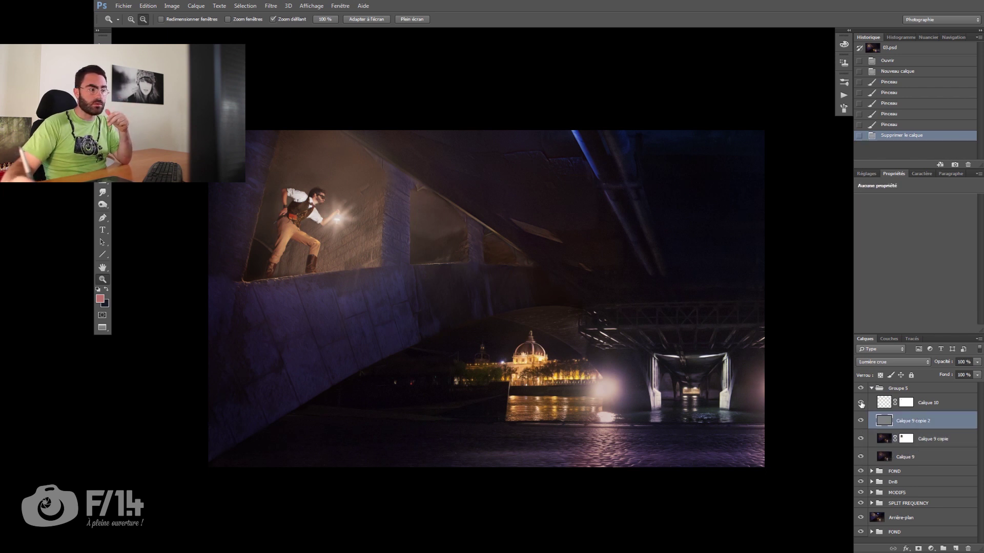
pyautogui.click(862, 404)
pyautogui.click(862, 405)
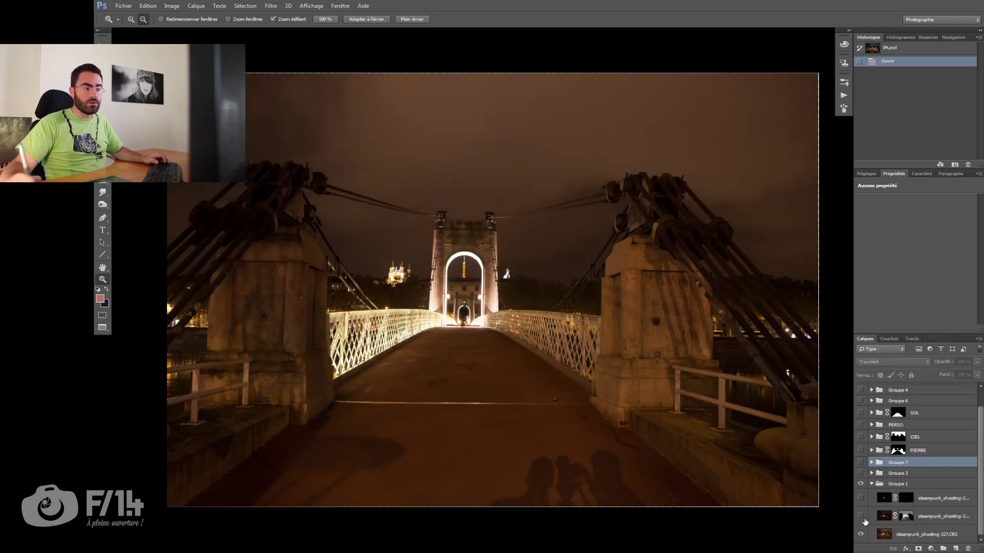
# In 04.psd, show the two masked steampunk_shooting layers of Groupe 1 over the base bridge photo, and collapse the group.
pyautogui.click(862, 516)
pyautogui.click(860, 500)
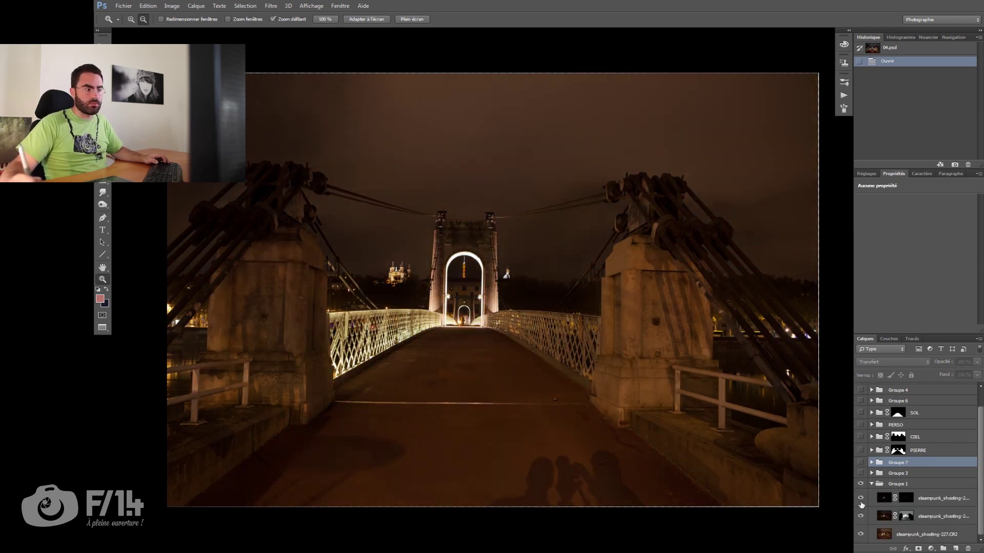
pyautogui.click(870, 484)
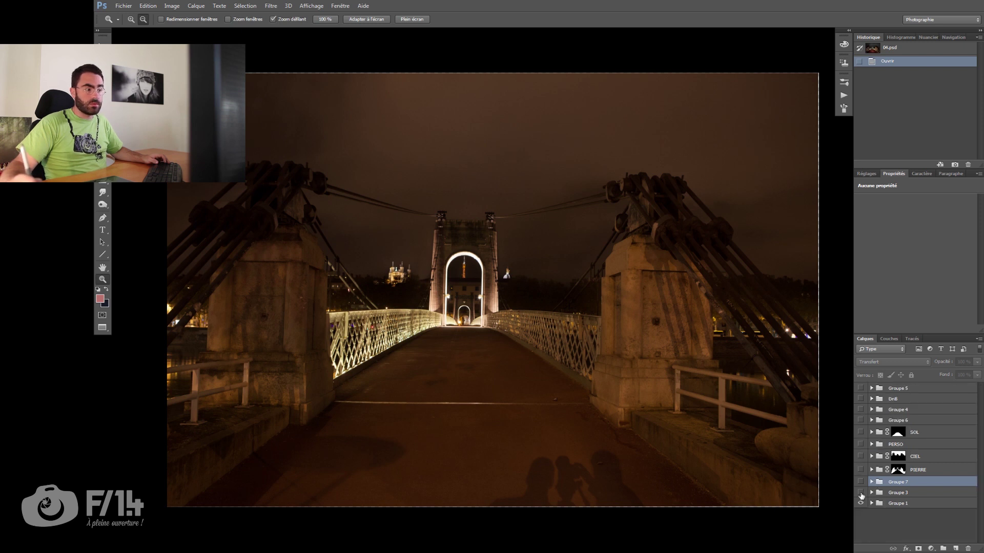
# Show Groupe 3 to add the man on the bridge, examine its layers, and collapse the group.
pyautogui.click(862, 493)
pyautogui.click(872, 493)
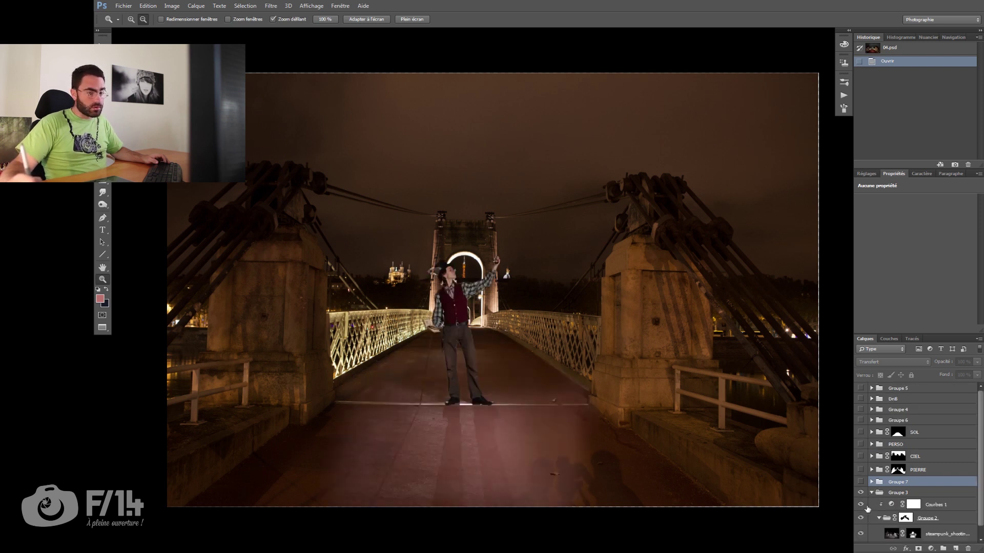
pyautogui.scroll(-1, 980, 486)
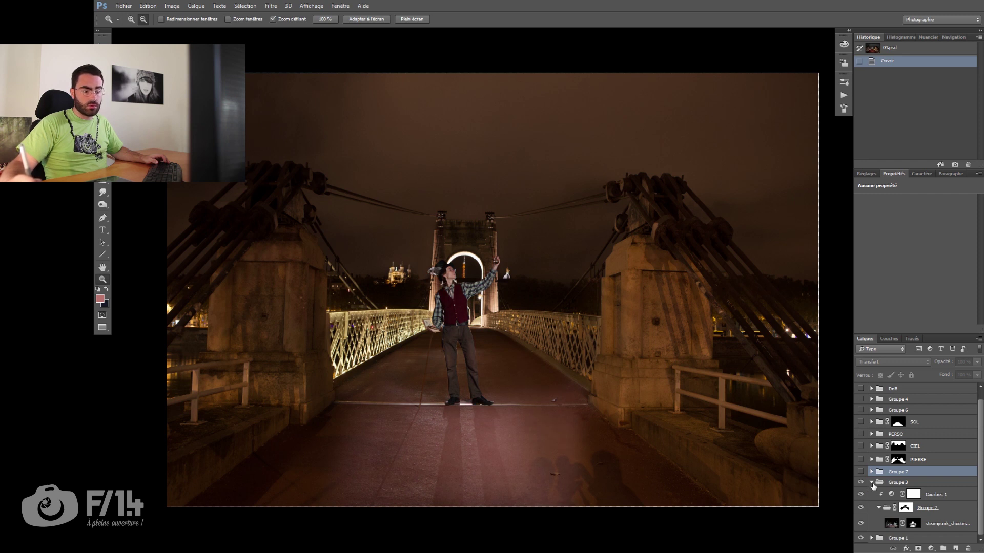
pyautogui.click(872, 483)
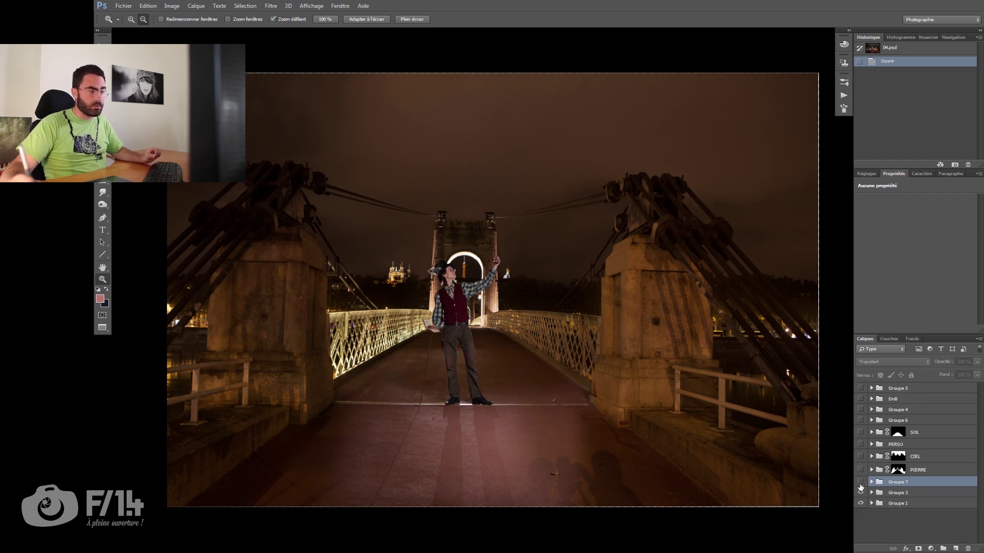
# Show Groupe 7 and compare the bridge scene with the group off and on.
pyautogui.moveTo(860, 483); pyautogui.dragTo(860, 494)
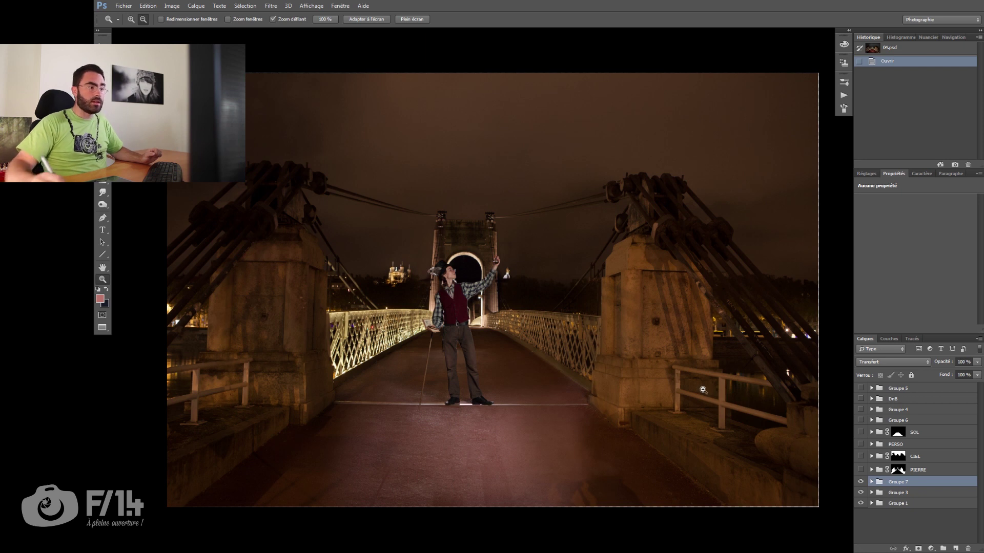
pyautogui.click(861, 482)
pyautogui.click(861, 482)
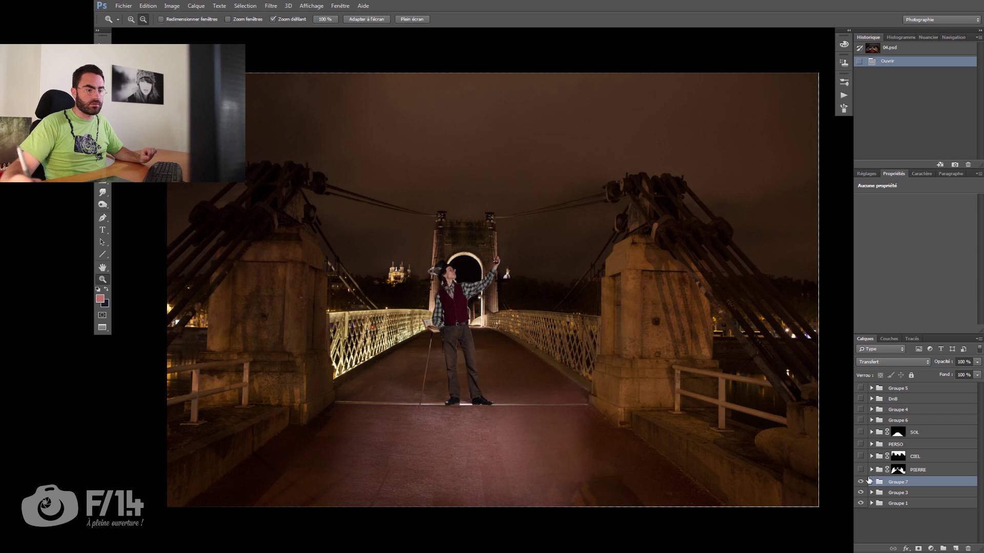
# Recheck Groupe 7 off and on, and show the PIERRE group, comparing its Luminosité/Contraste layers off and on before collapsing it.
pyautogui.click(861, 482)
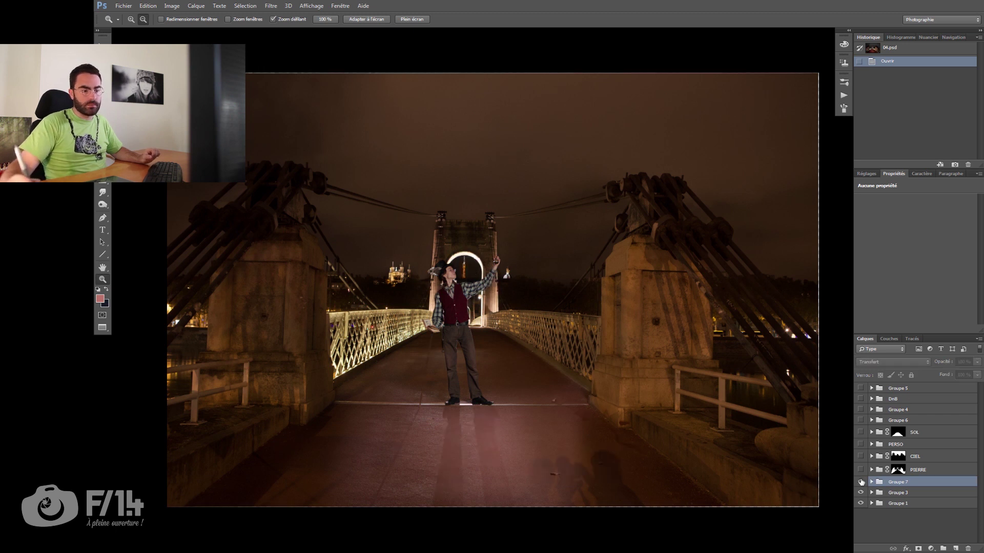
pyautogui.click(861, 482)
pyautogui.click(860, 469)
pyautogui.click(871, 469)
pyautogui.click(861, 497)
pyautogui.click(860, 497)
pyautogui.click(861, 484)
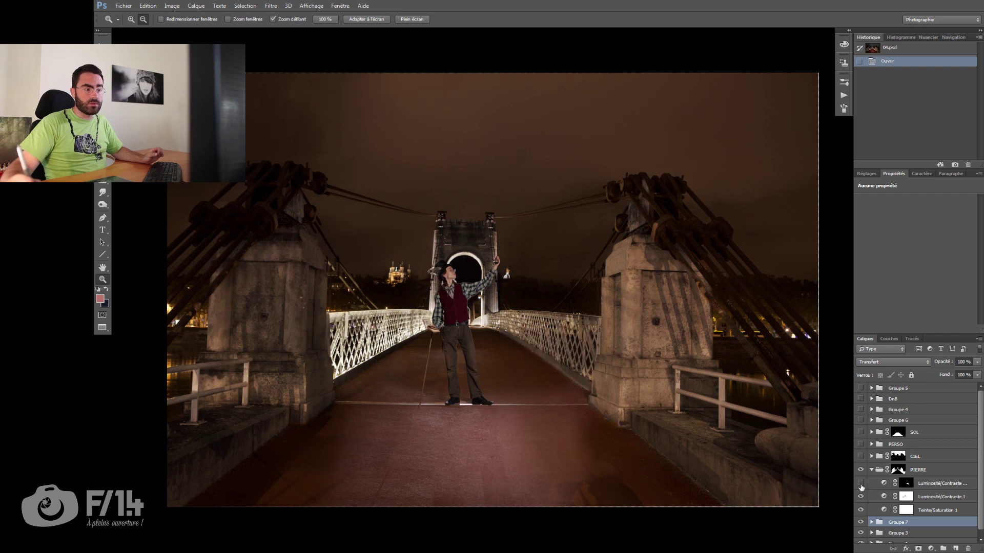
pyautogui.click(861, 485)
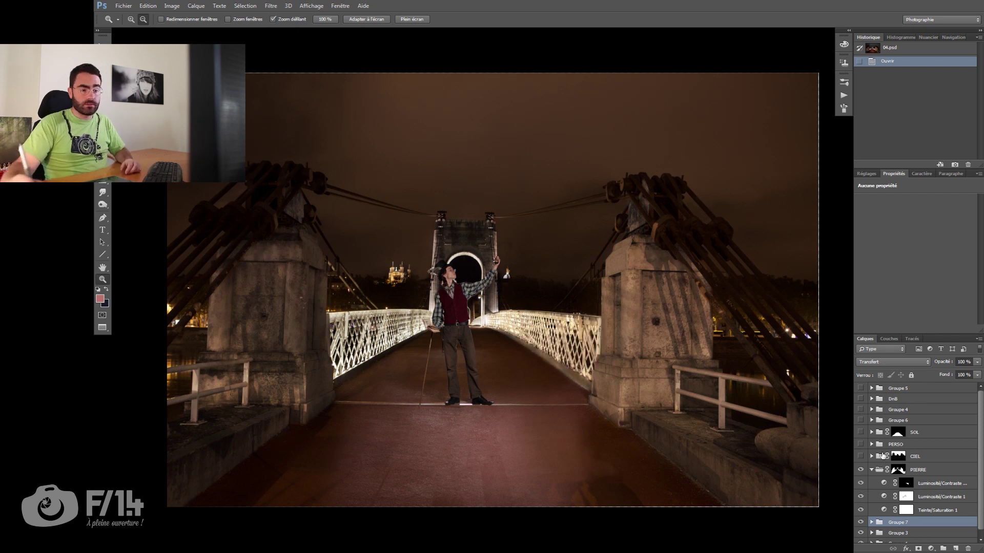
pyautogui.click(872, 469)
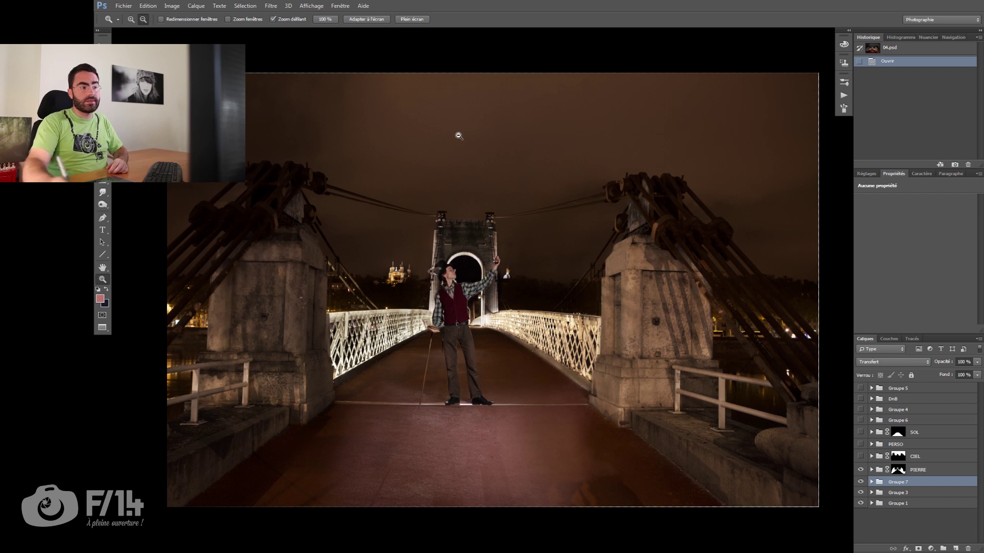
# Show the CIEL group, compare the sky with it off and on, and show the PERSO group.
pyautogui.click(860, 456)
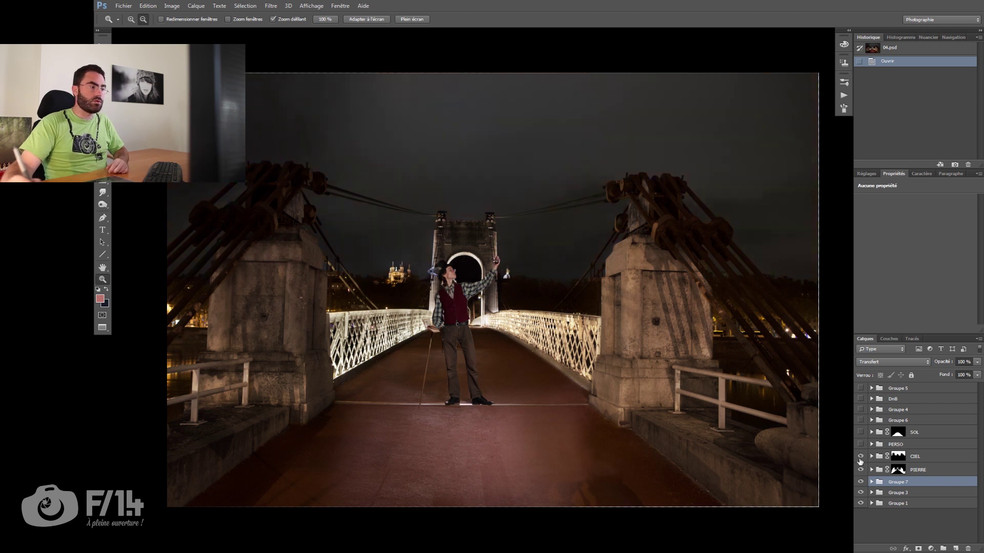
pyautogui.click(860, 460)
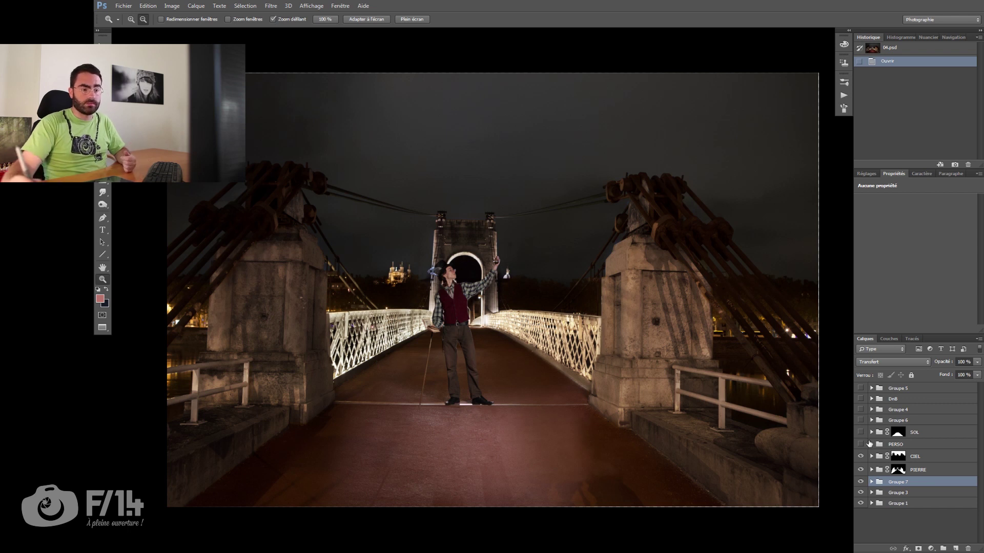
pyautogui.click(860, 445)
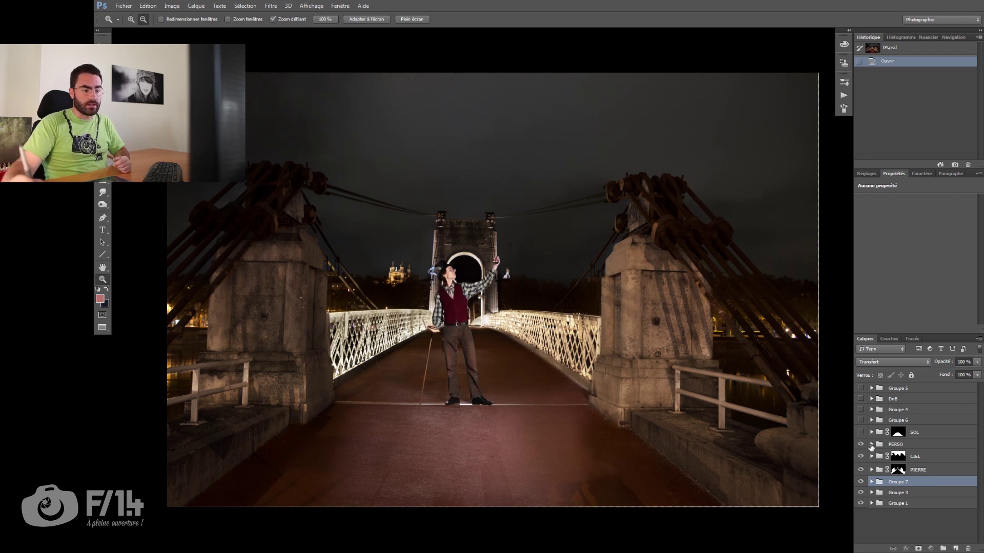
# Show the SOL group over the bridge floor, inspect the curve of its Courbes 3 adjustment, and collapse the group.
pyautogui.click(861, 433)
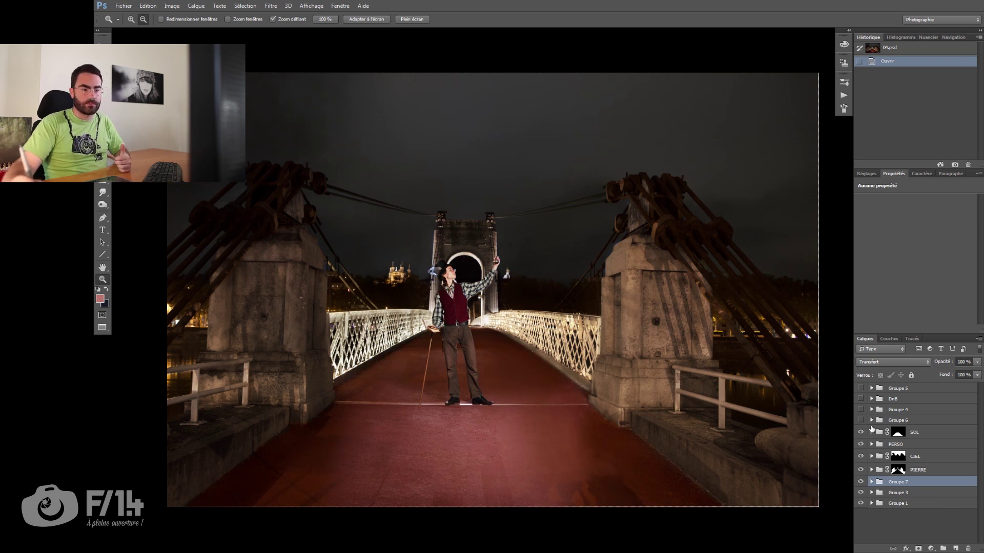
pyautogui.click(871, 432)
pyautogui.click(905, 449)
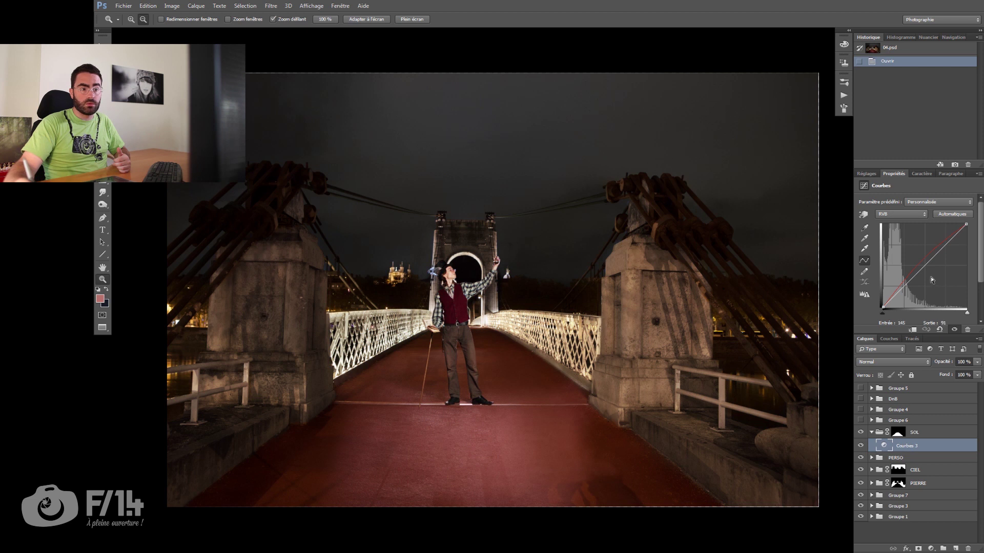
pyautogui.click(871, 433)
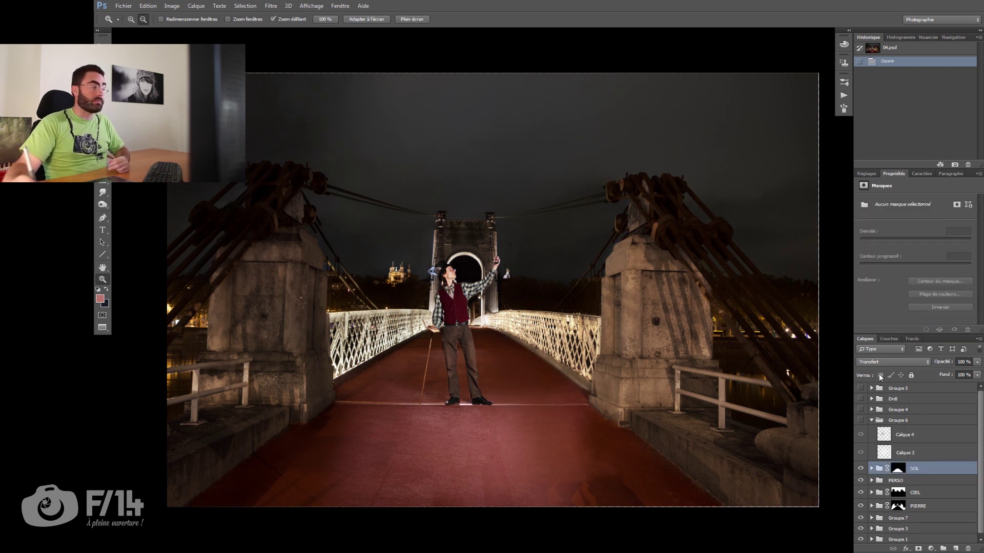
# Show Groupe 6, compare the glow around the man's raised hand with it off and on, and collapse the group.
pyautogui.click(861, 420)
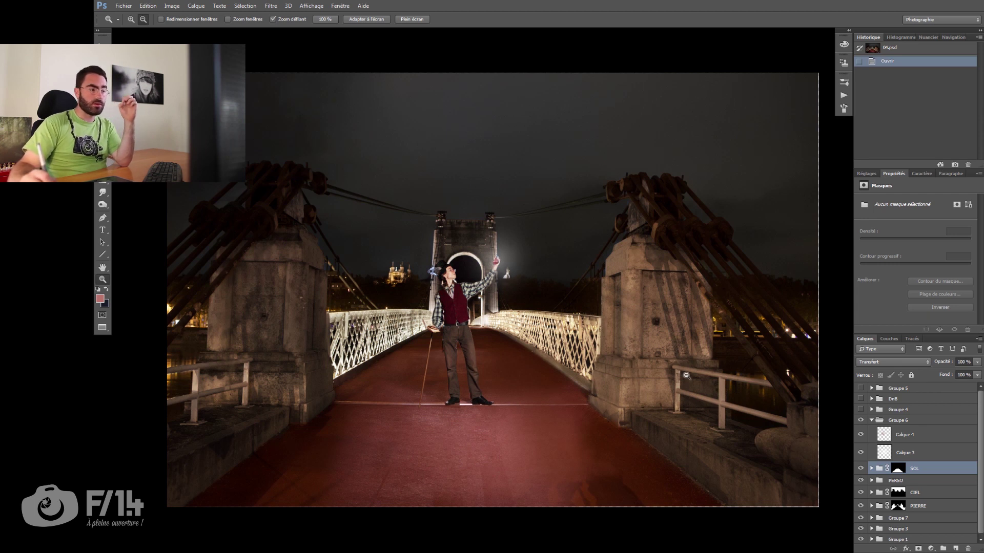
pyautogui.click(860, 421)
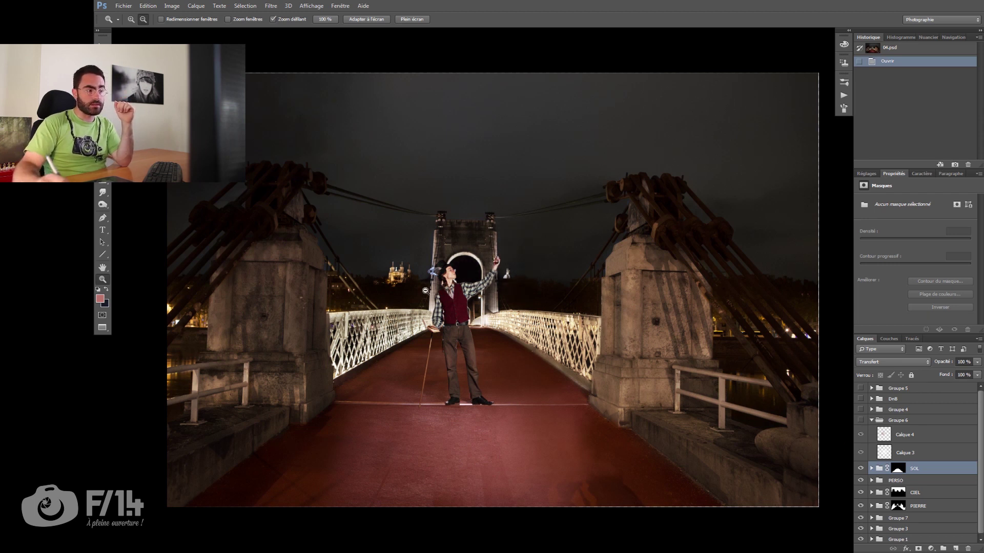
pyautogui.click(861, 420)
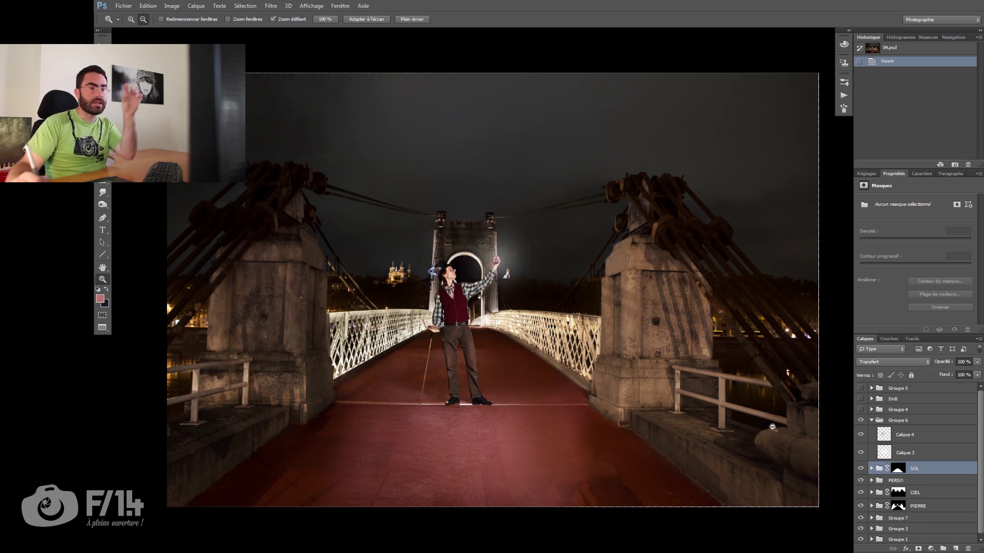
pyautogui.click(860, 420)
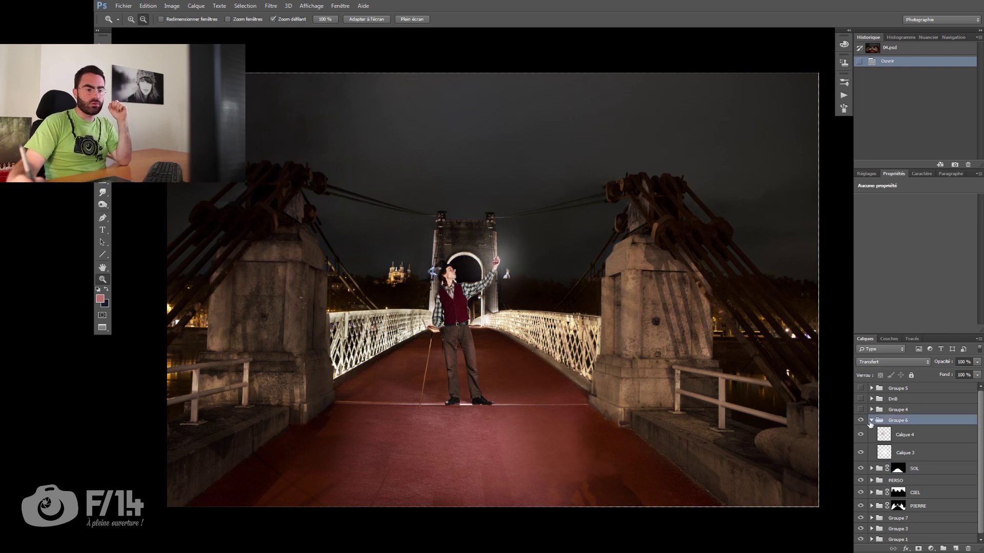
pyautogui.click(870, 421)
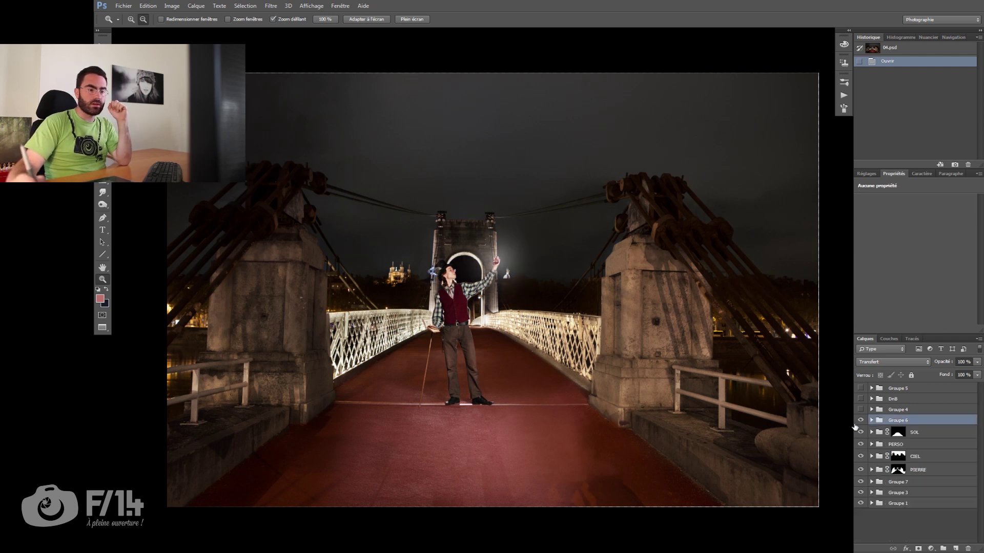
# Show Groupe 4, look at its masked Courbes 4 adjustment, and collapse the group.
pyautogui.click(866, 409)
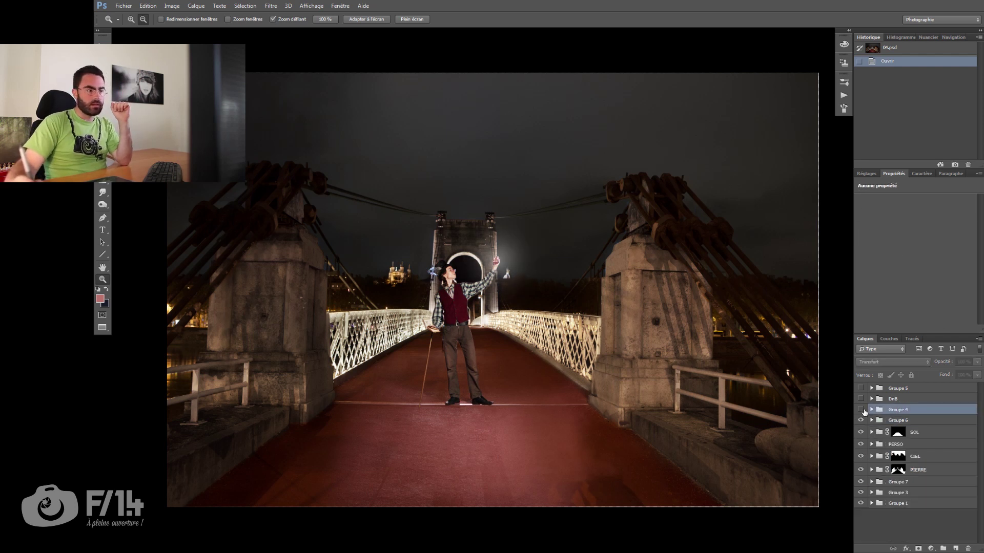
pyautogui.click(872, 410)
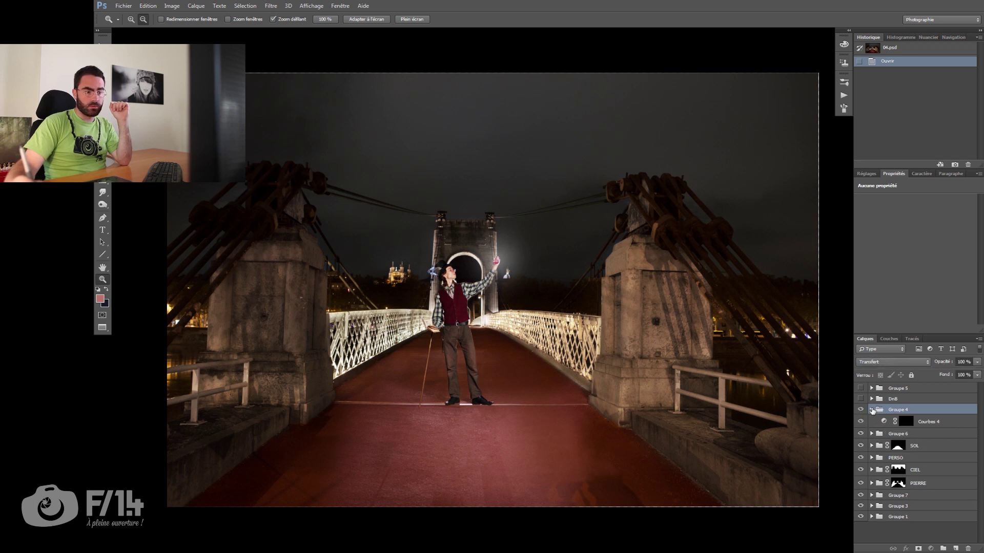
pyautogui.click(871, 410)
# Show the DnB group and compare the bridge scene with the group off and on.
pyautogui.click(862, 399)
pyautogui.click(862, 399)
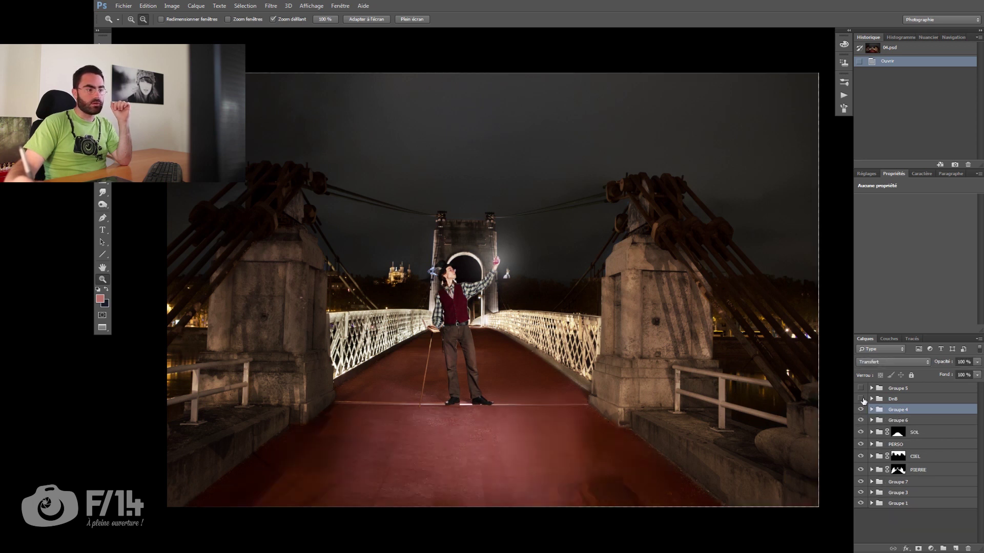
pyautogui.click(861, 400)
pyautogui.click(862, 399)
pyautogui.click(862, 399)
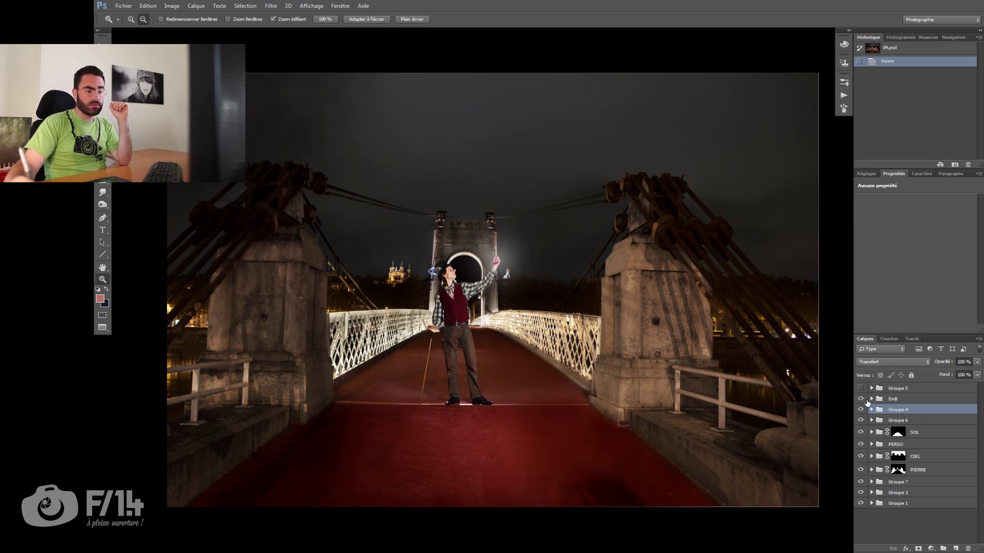
# Expand the DnB group and compare the scene with Calque gris and Calque gris copie each off and on.
pyautogui.click(872, 399)
pyautogui.click(861, 466)
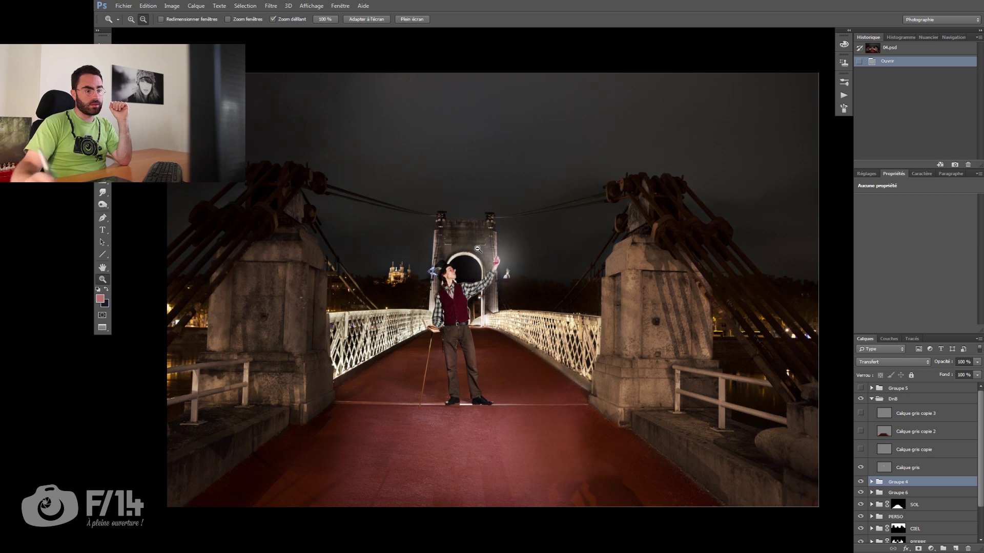
pyautogui.click(861, 469)
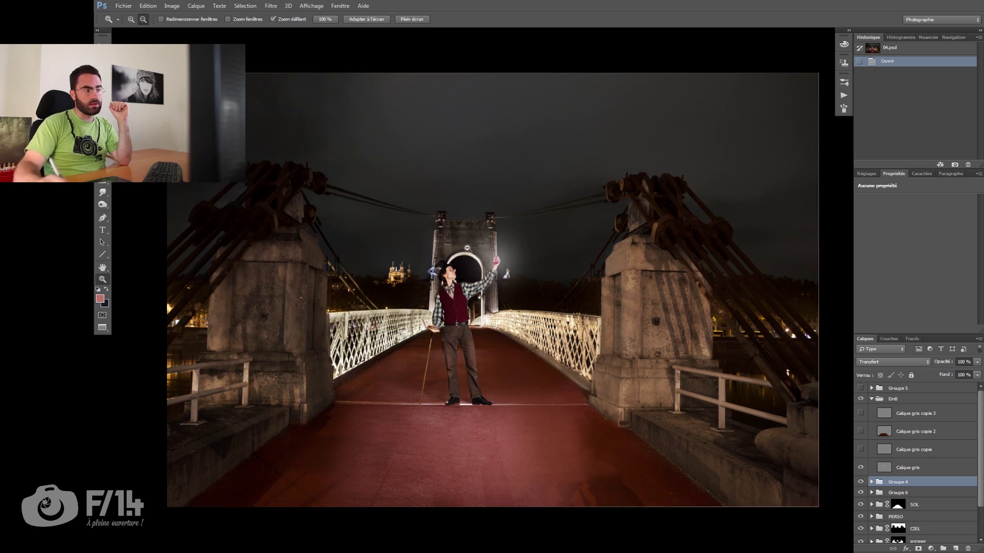
pyautogui.click(860, 450)
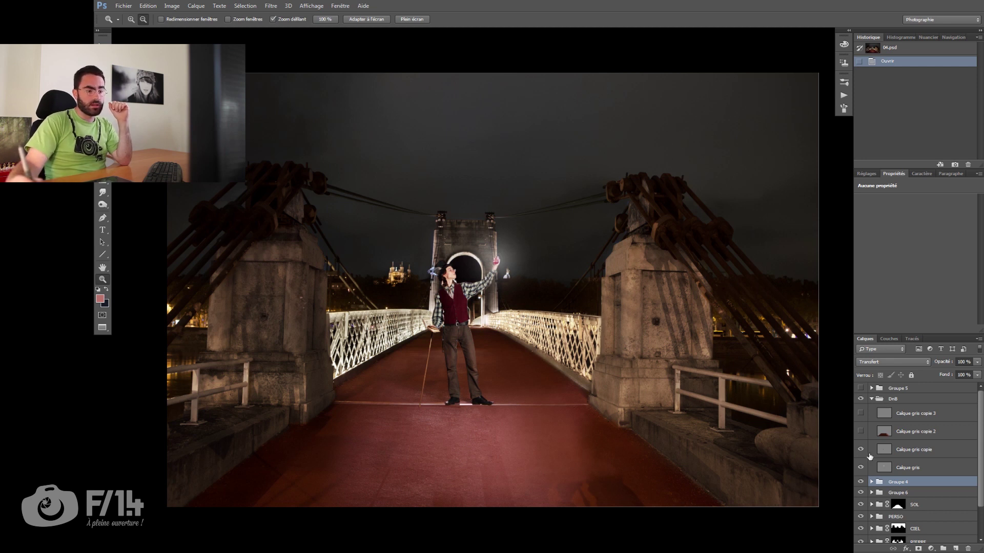
pyautogui.click(860, 448)
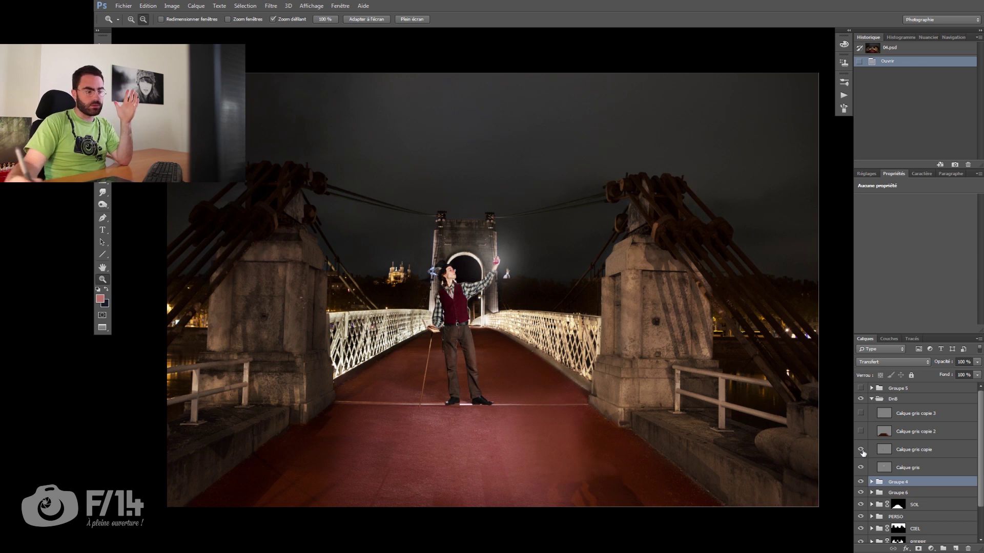
# Isolate Calque gris copie and Calque gris copie 3 to examine their dodge and burn strokes, restore all DnB layers, and collapse the group.
pyautogui.keyDown('alt'); pyautogui.click(861, 450); pyautogui.keyUp('alt')
pyautogui.moveTo(492, 332); pyautogui.dragTo(573, 372)
pyautogui.hotkey('ctrl', '0')
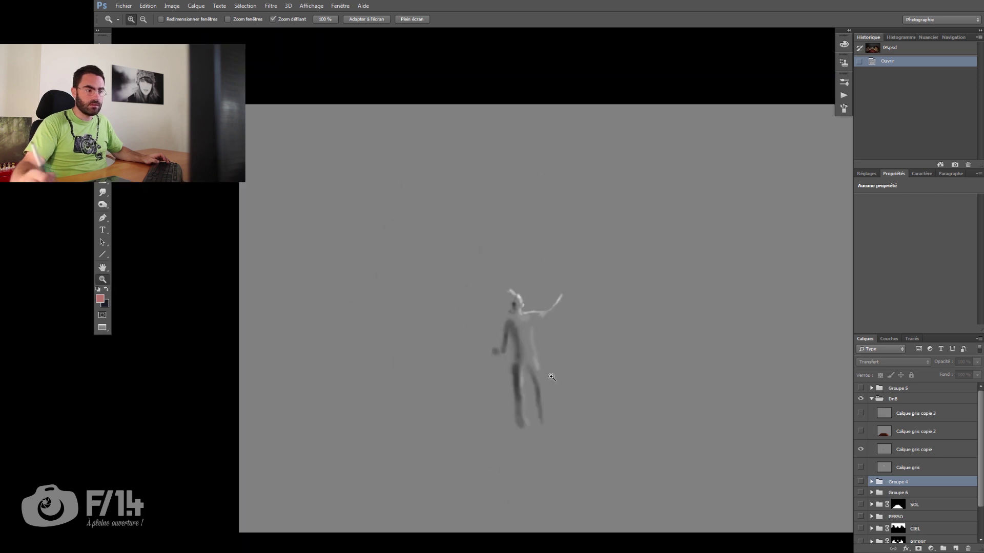
pyautogui.keyDown('alt'); pyautogui.click(861, 432); pyautogui.keyUp('alt')
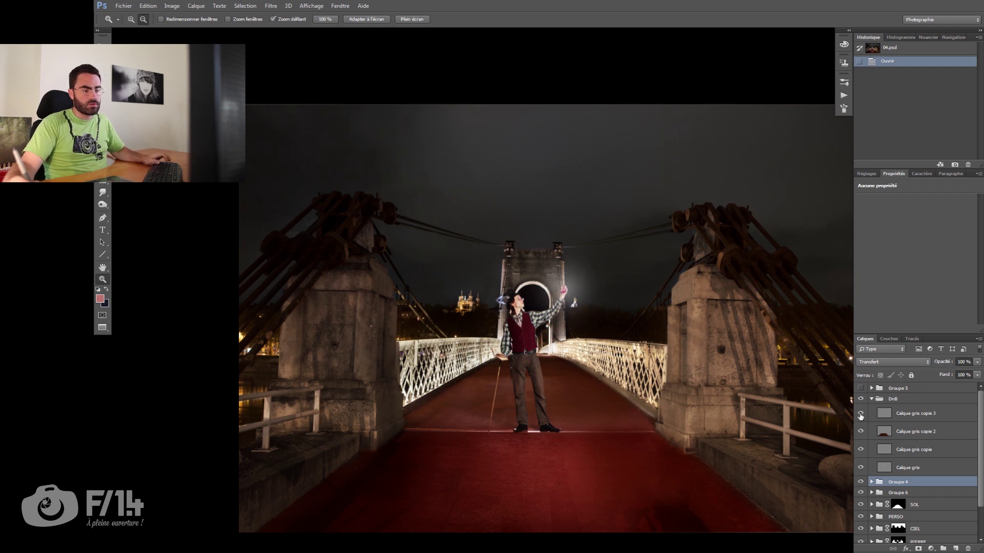
pyautogui.keyDown('alt'); pyautogui.click(861, 413); pyautogui.keyUp('alt')
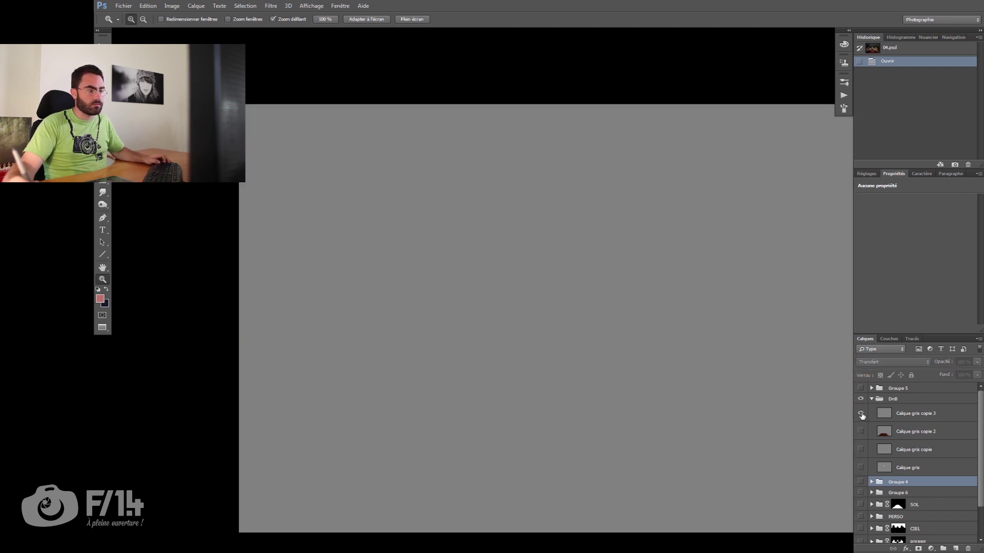
pyautogui.keyDown('alt'); pyautogui.click(861, 414); pyautogui.keyUp('alt')
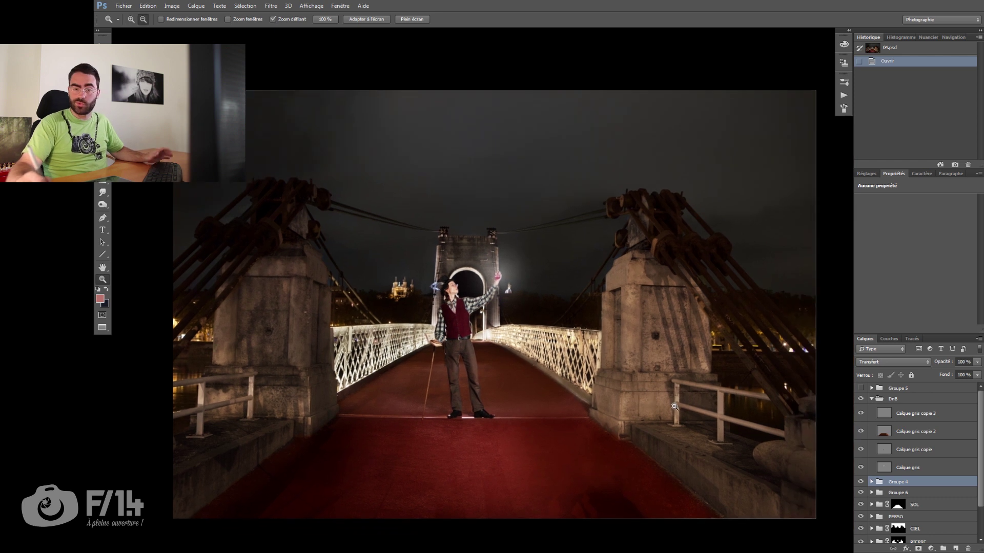
pyautogui.click(872, 399)
# Show Groupe 5 and reveal Calque 10, its two copies and the Teinte/Saturation 2 adjustment one after another.
pyautogui.click(871, 388)
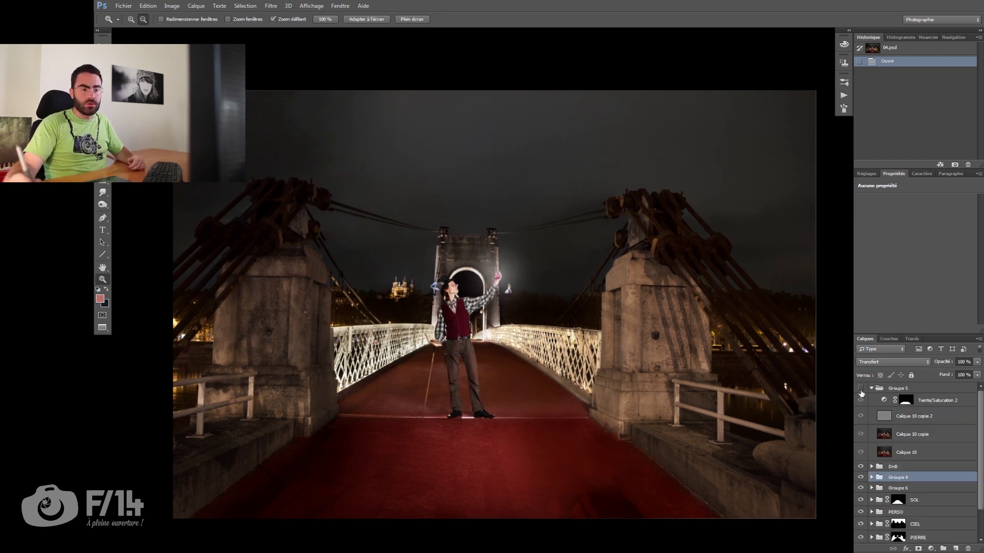
pyautogui.click(861, 389)
pyautogui.moveTo(861, 434); pyautogui.dragTo(861, 401)
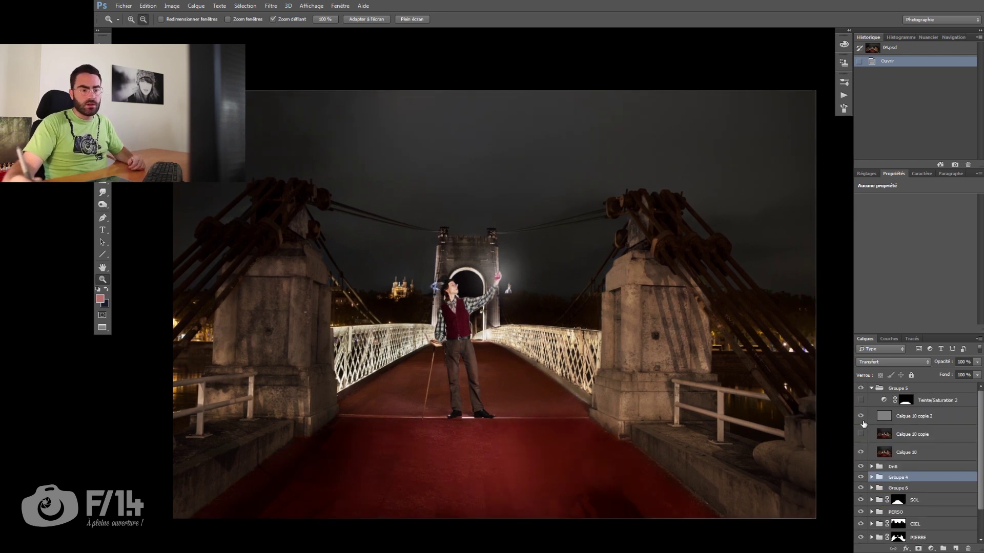
pyautogui.click(863, 452)
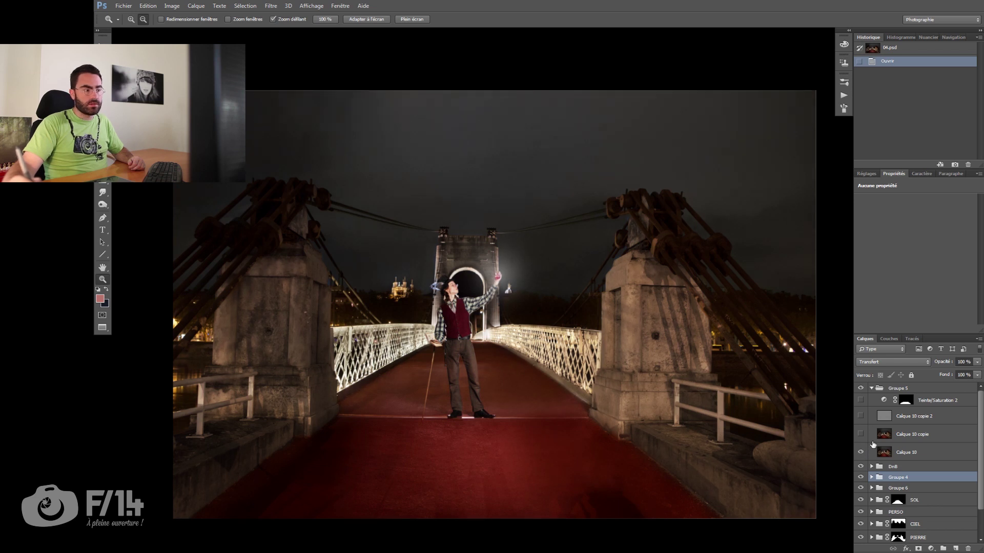
pyautogui.click(862, 435)
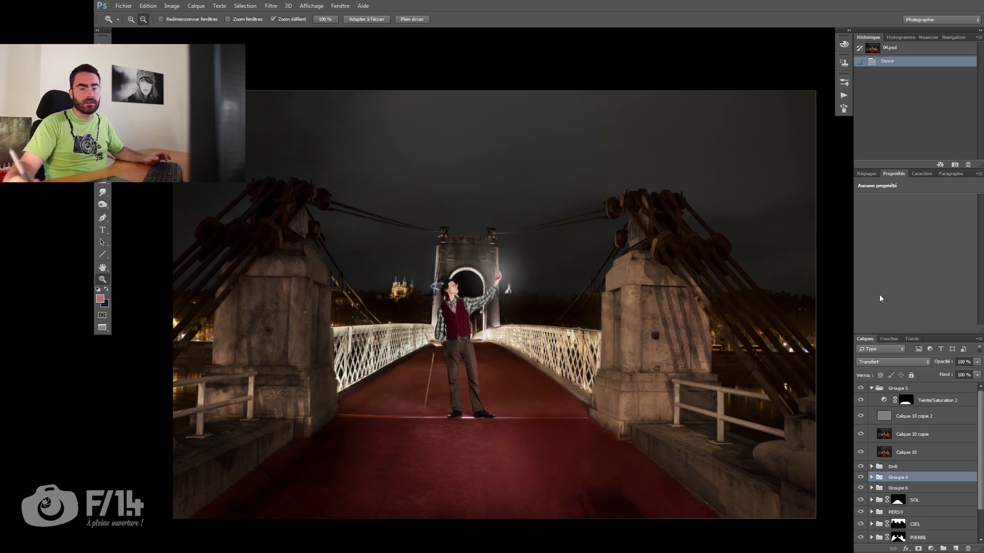
pyautogui.click(943, 402)
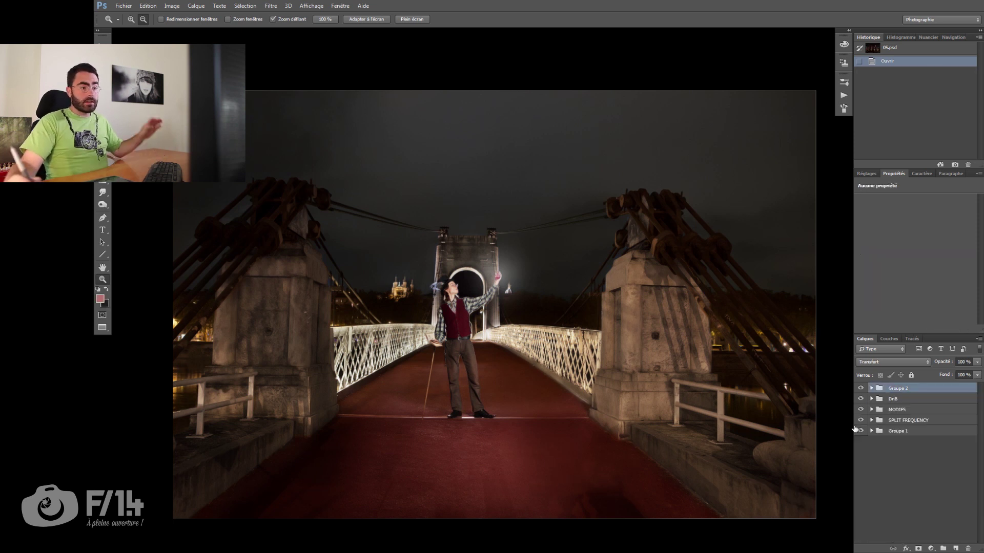
# Switch to 05.psd and fit the whole image of the woman in the black dress in view.
pyautogui.hotkey('ctrl', 'Tab')
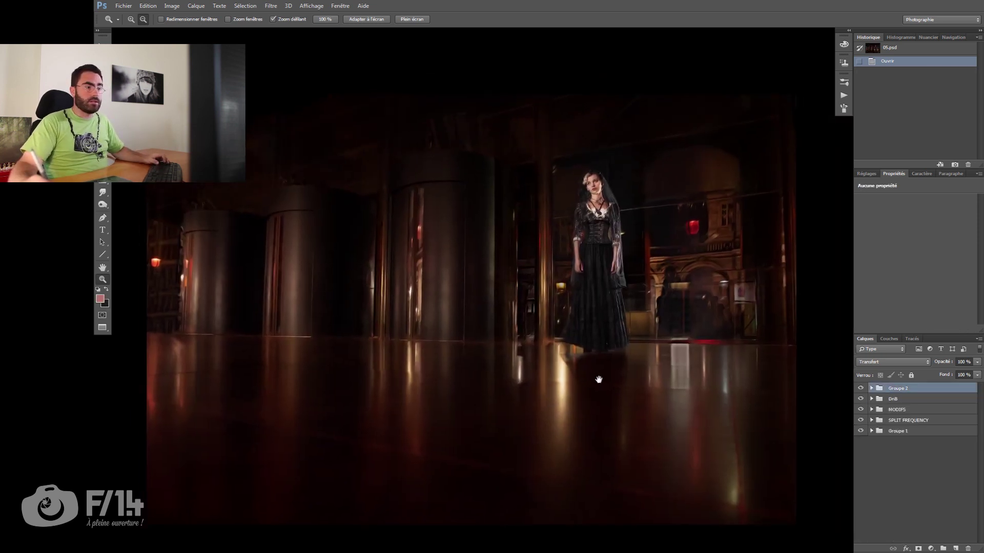
pyautogui.hotkey('ctrl', '-')
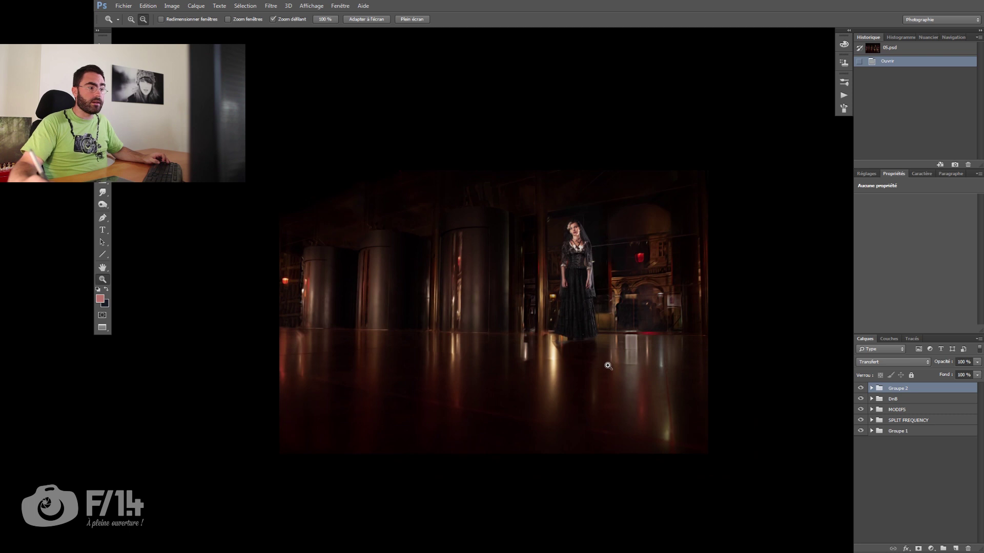
pyautogui.scroll(1, 607, 369)
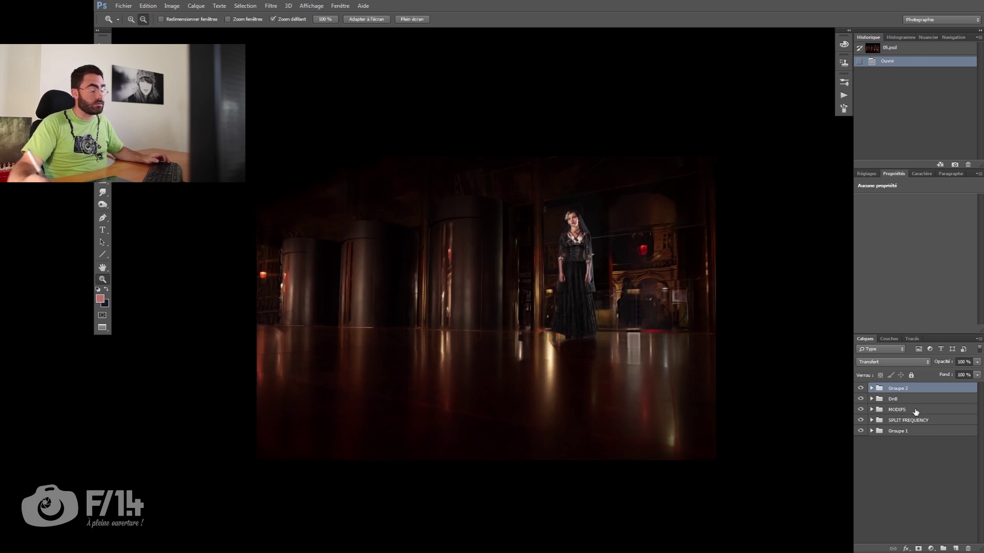
# Show only Groupe 1, expand it, and compare the scene with the Arrière-plan layer hidden and shown.
pyautogui.keyDown('alt'); pyautogui.click(860, 431); pyautogui.keyUp('alt')
pyautogui.click(871, 431)
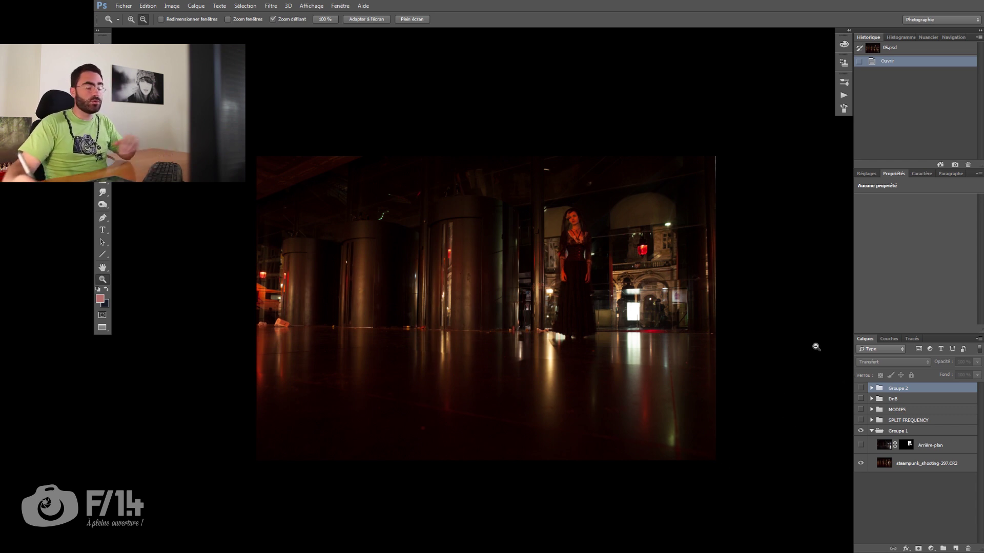
pyautogui.click(861, 446)
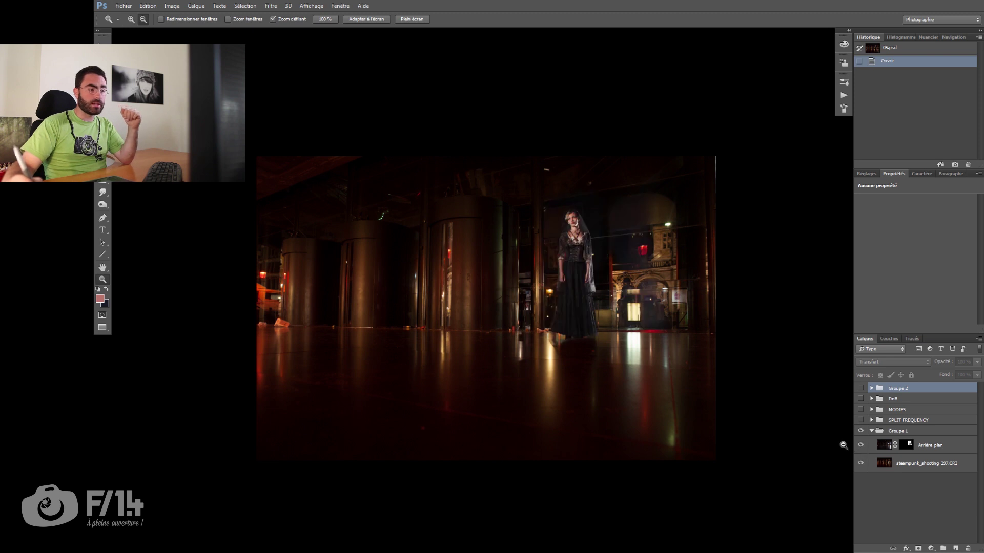
pyautogui.click(861, 446)
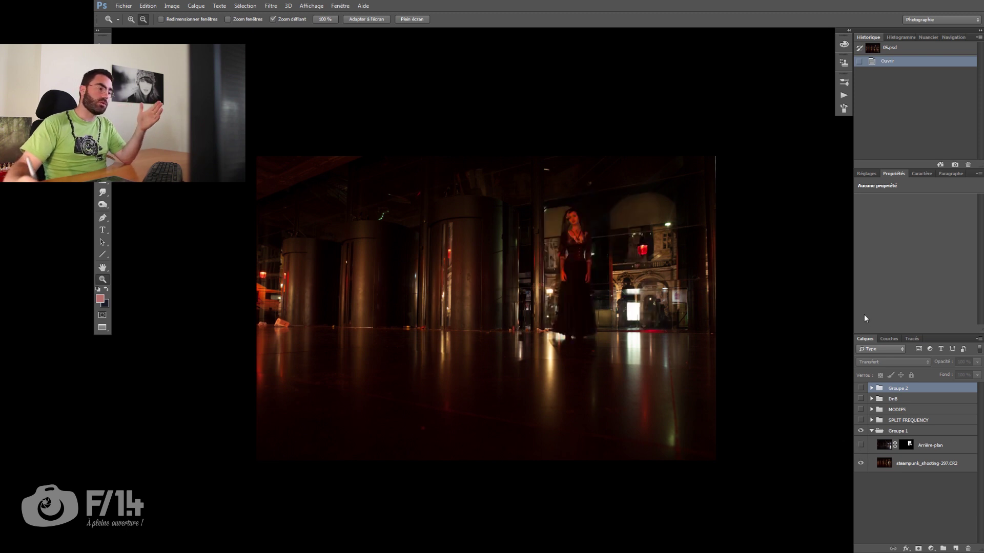
pyautogui.click(861, 446)
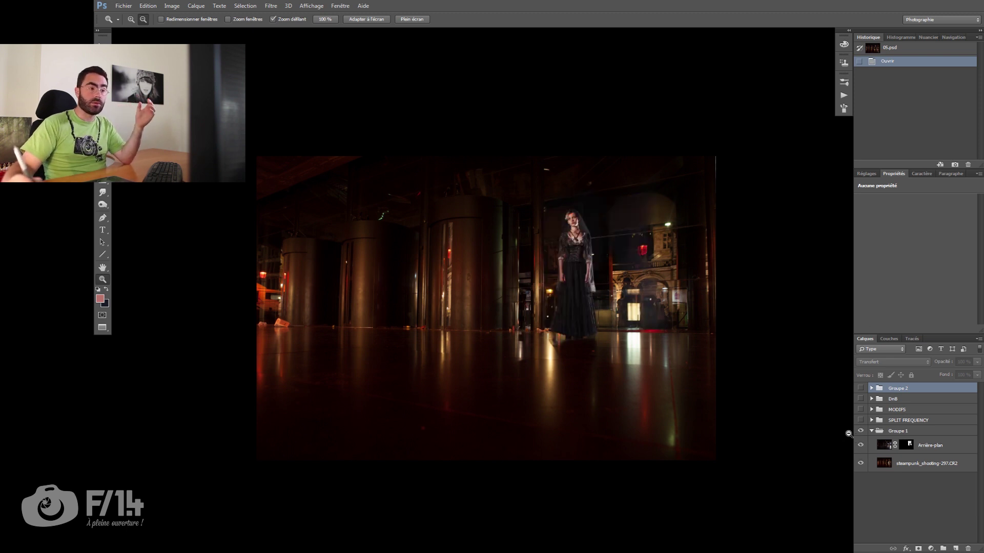
pyautogui.click(861, 445)
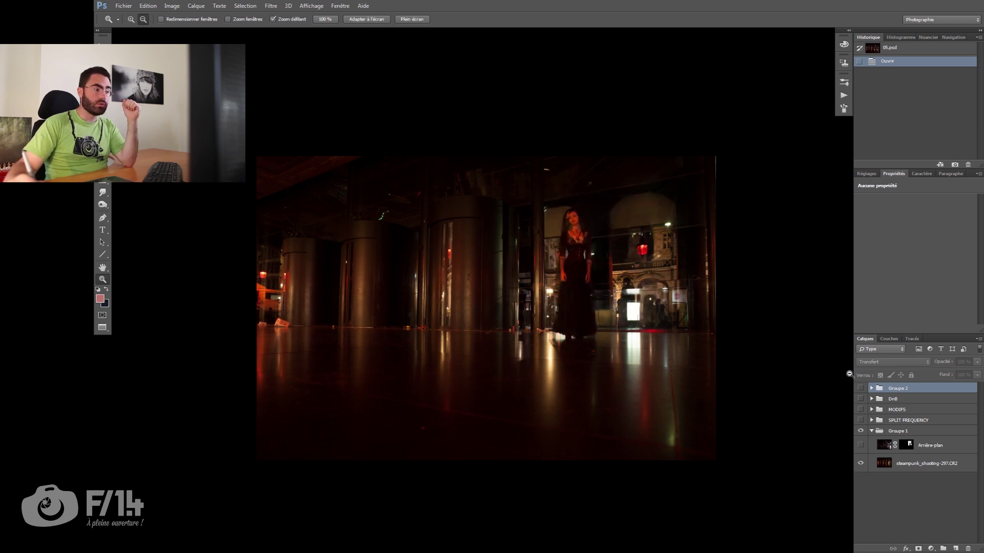
pyautogui.click(861, 446)
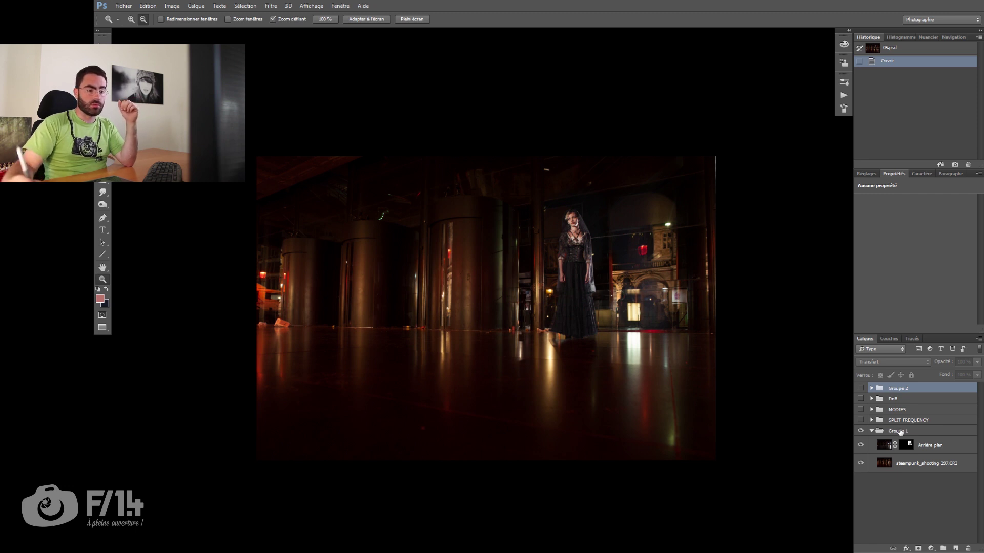
pyautogui.click(871, 431)
pyautogui.click(872, 431)
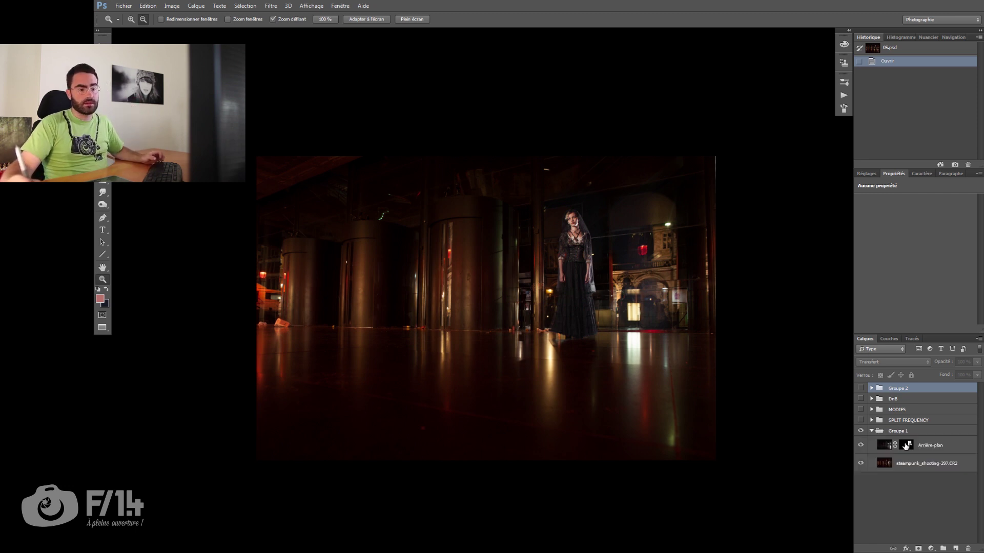
# Examine the Arrière-plan layer with its mask disabled and re-enabled, view the mask on its own, and collapse Groupe 1.
pyautogui.keyDown('shift'); pyautogui.click(905, 445); pyautogui.keyUp('shift')
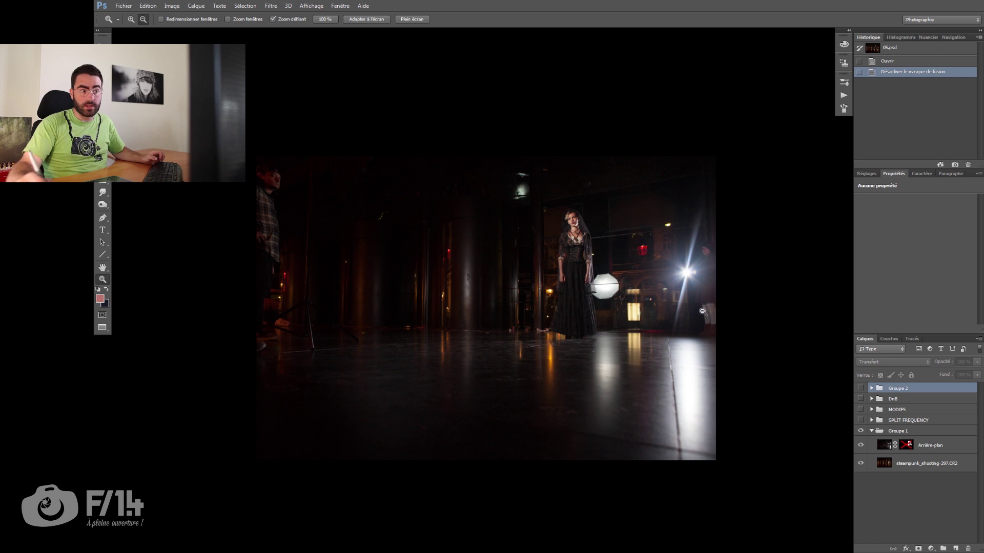
pyautogui.keyDown('shift'); pyautogui.click(905, 450); pyautogui.keyUp('shift')
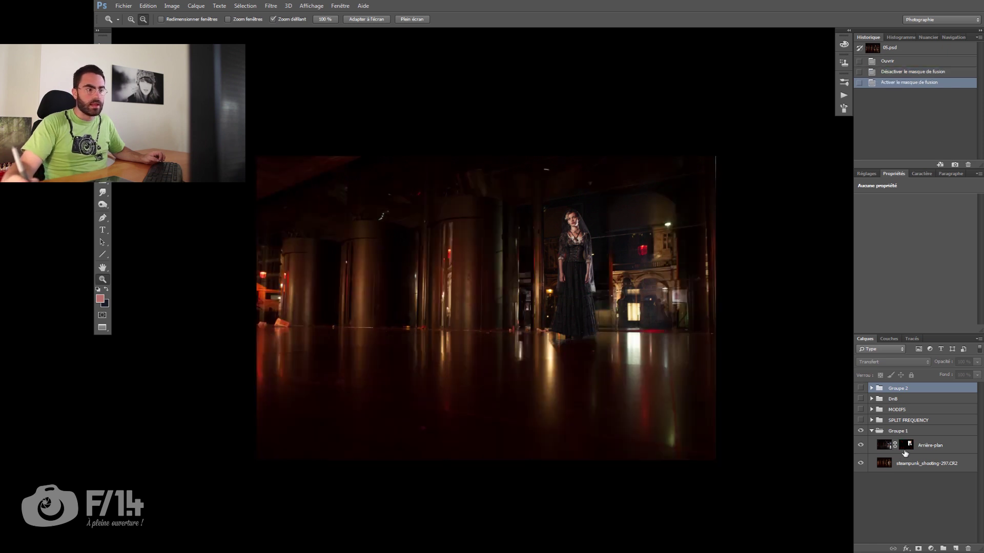
pyautogui.keyDown('alt'); pyautogui.click(906, 446); pyautogui.keyUp('alt')
pyautogui.keyDown('alt'); pyautogui.click(906, 446); pyautogui.keyUp('alt')
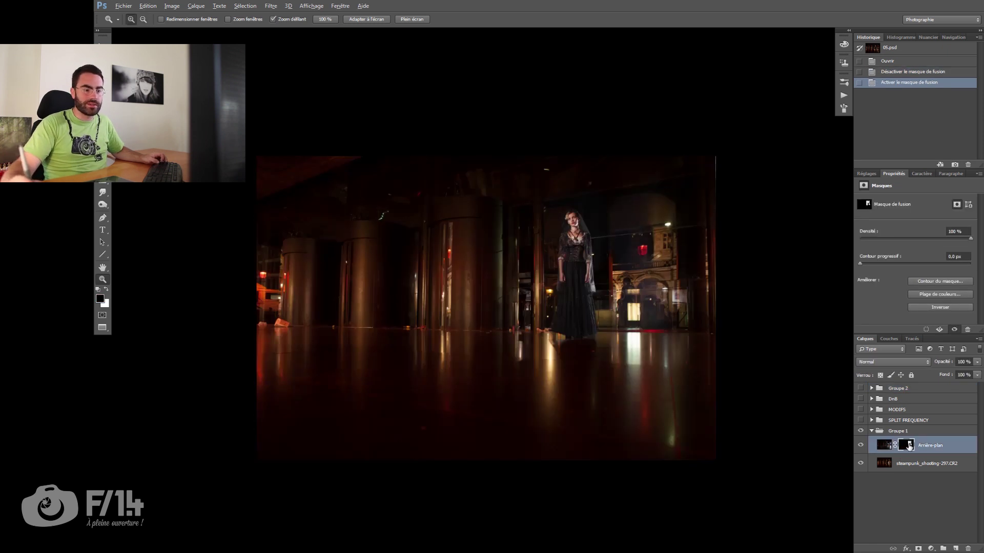
pyautogui.keyDown('alt'); pyautogui.click(902, 449); pyautogui.keyUp('alt')
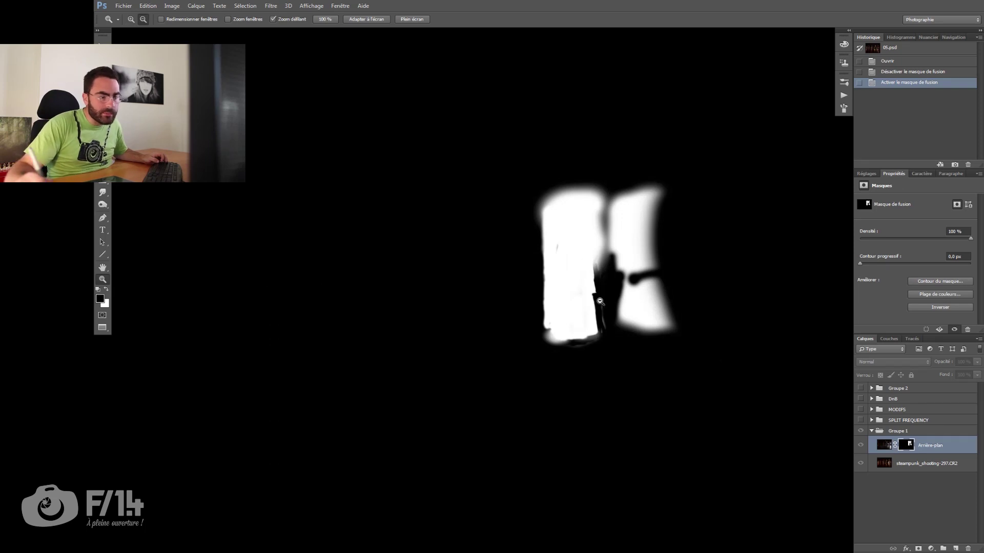
pyautogui.keyDown('alt'); pyautogui.click(906, 446); pyautogui.keyUp('alt')
pyautogui.click(870, 431)
# Inspect the debris along the floor edge and compare the scene with the SPLIT FREQUENCY group off and on, leaving it shown.
pyautogui.click(861, 420)
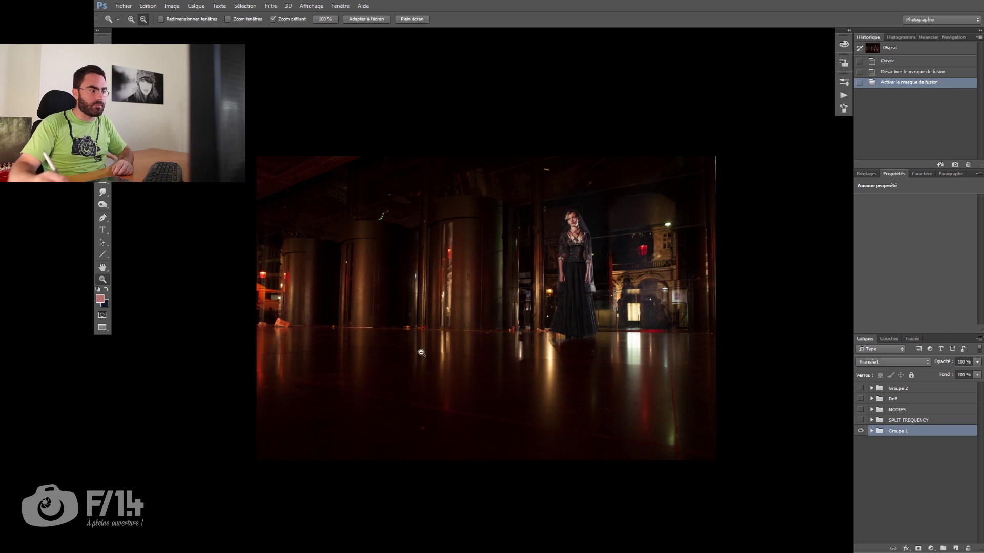
pyautogui.moveTo(422, 329); pyautogui.dragTo(505, 328)
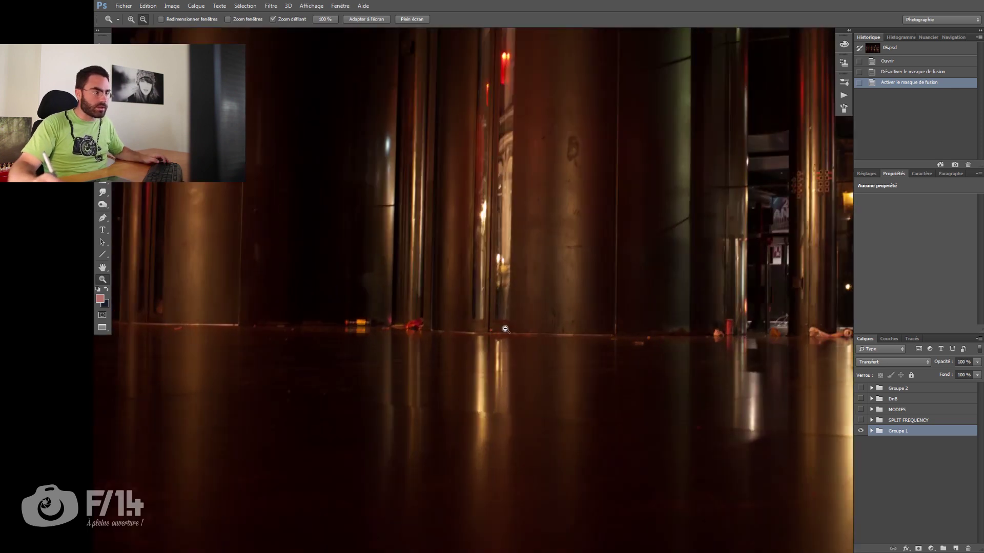
pyautogui.keyDown('alt'); pyautogui.click(503, 329); pyautogui.keyUp('alt')
pyautogui.click(861, 420)
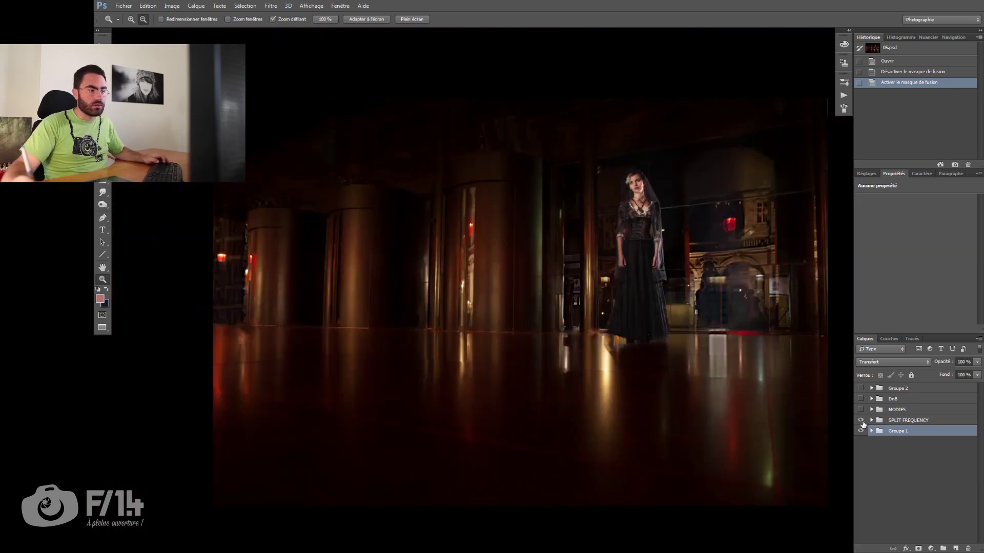
pyautogui.click(860, 421)
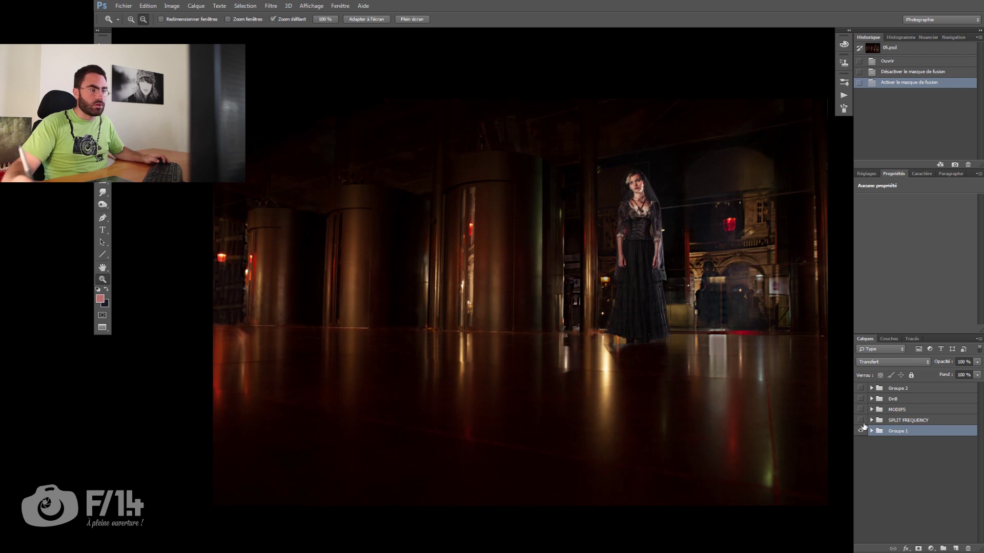
pyautogui.click(862, 423)
pyautogui.click(861, 421)
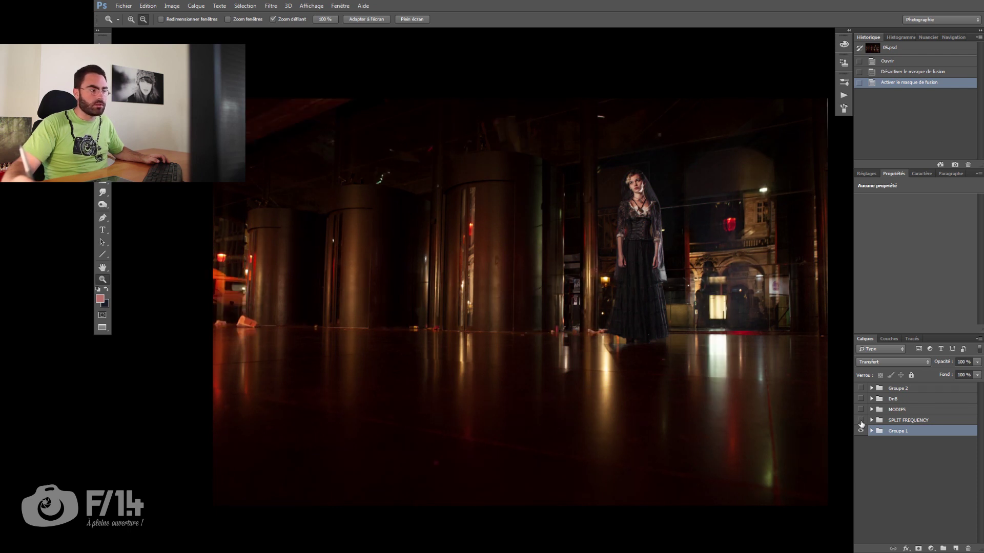
pyautogui.click(861, 421)
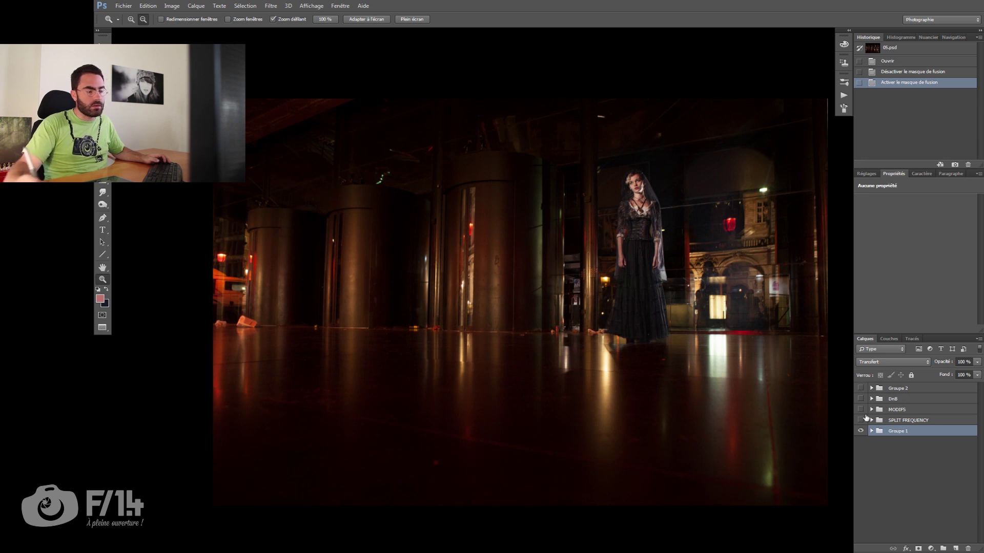
pyautogui.click(861, 420)
pyautogui.click(862, 421)
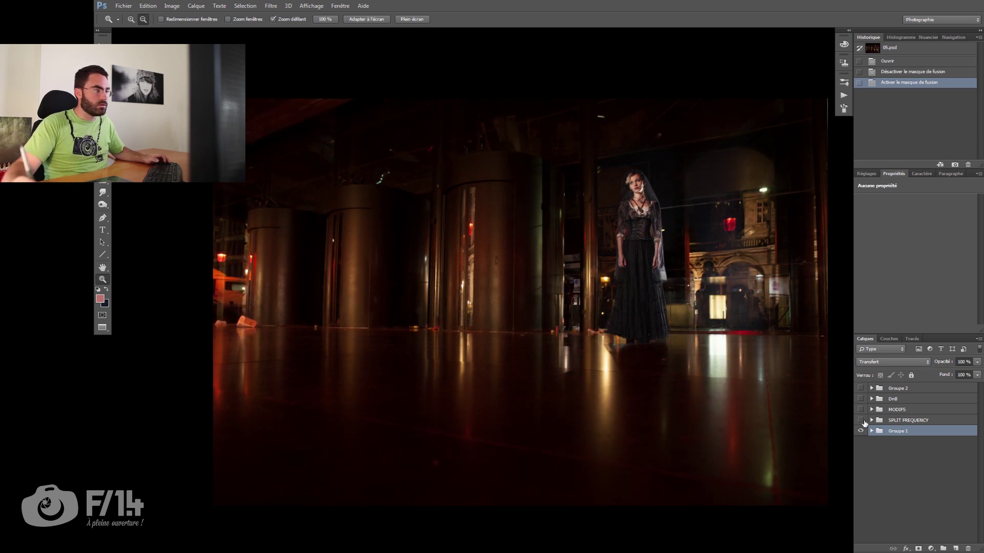
pyautogui.click(861, 421)
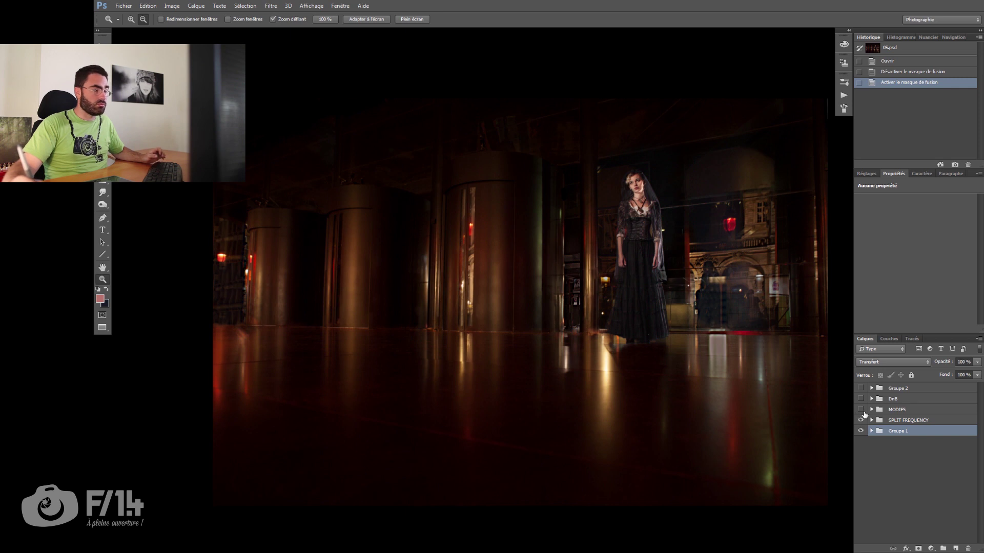
# Expand and show the MODIFS group, hide VETEMENT and PORTES, and compare the metal cylinders with PORTES off and on.
pyautogui.click(861, 410)
pyautogui.click(862, 410)
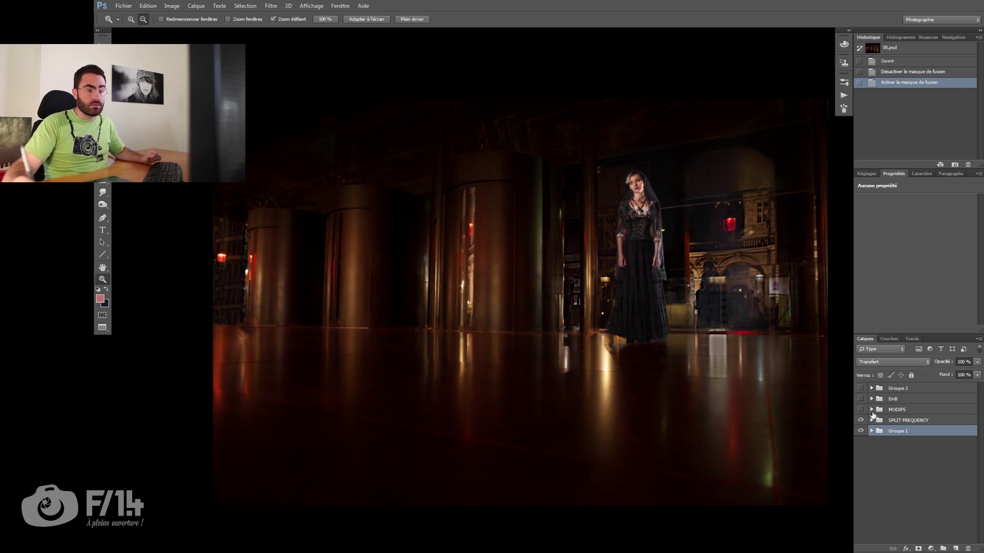
pyautogui.click(872, 410)
pyautogui.click(861, 410)
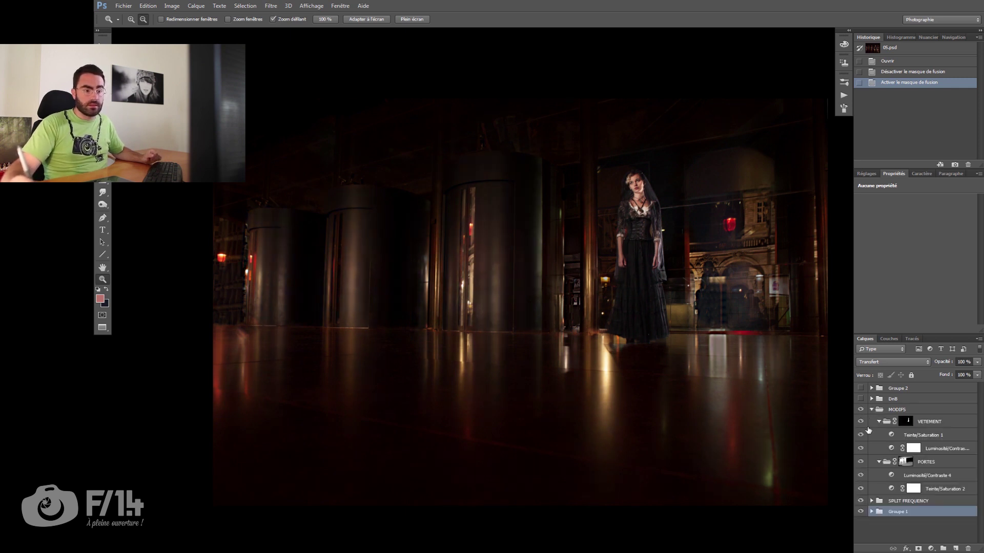
pyautogui.click(861, 421)
pyautogui.click(861, 462)
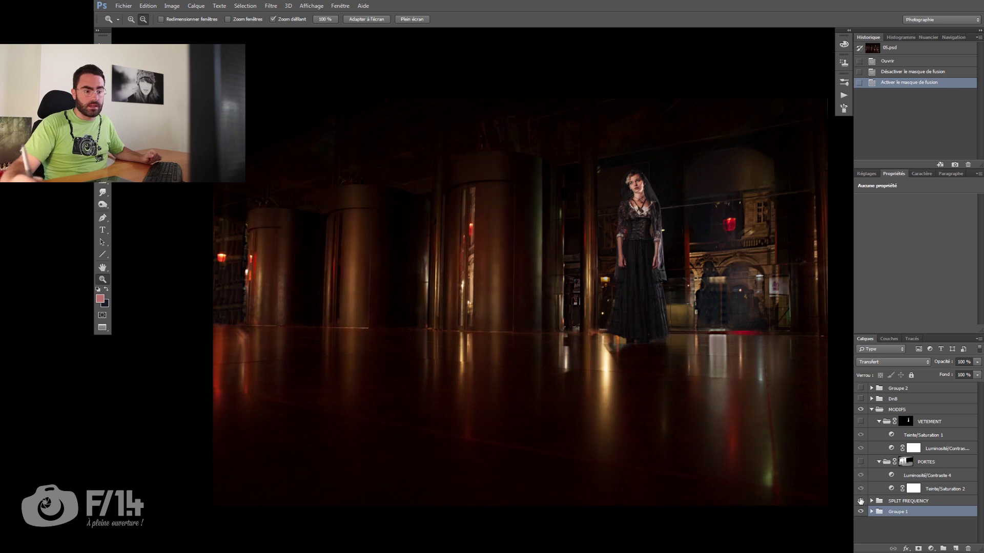
pyautogui.click(861, 462)
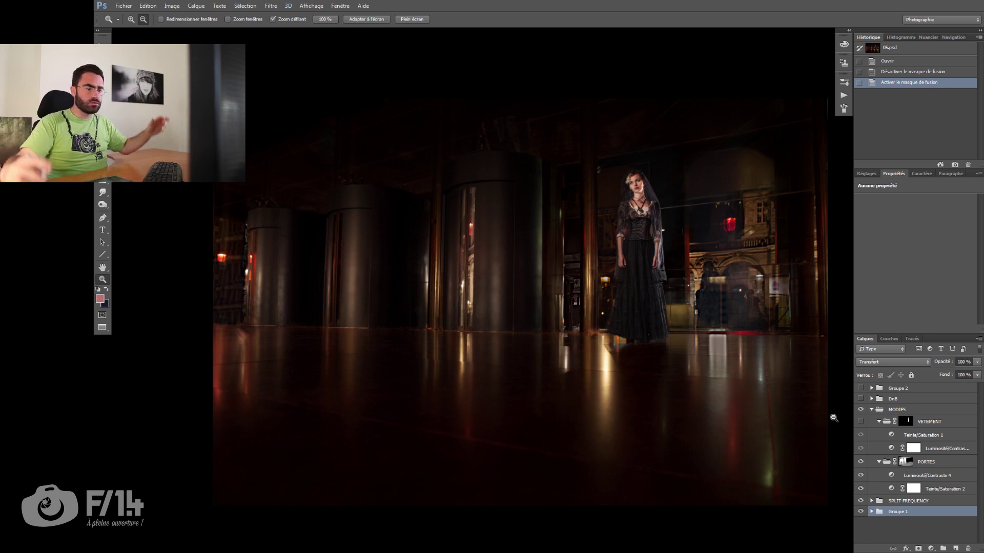
pyautogui.click(862, 462)
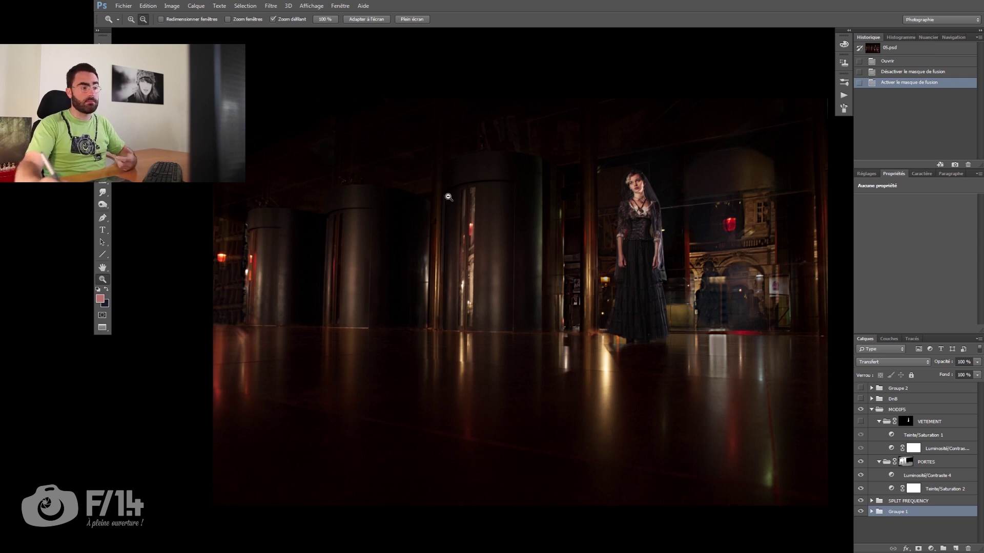
# Compare the woman's dress with the VETEMENT group on and off, and collapse MODIFS.
pyautogui.click(861, 422)
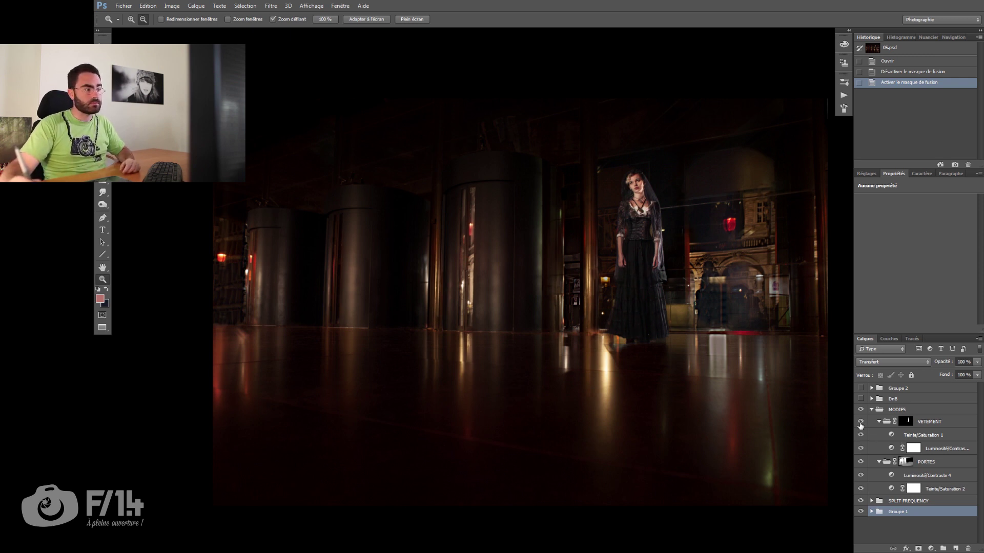
pyautogui.click(860, 422)
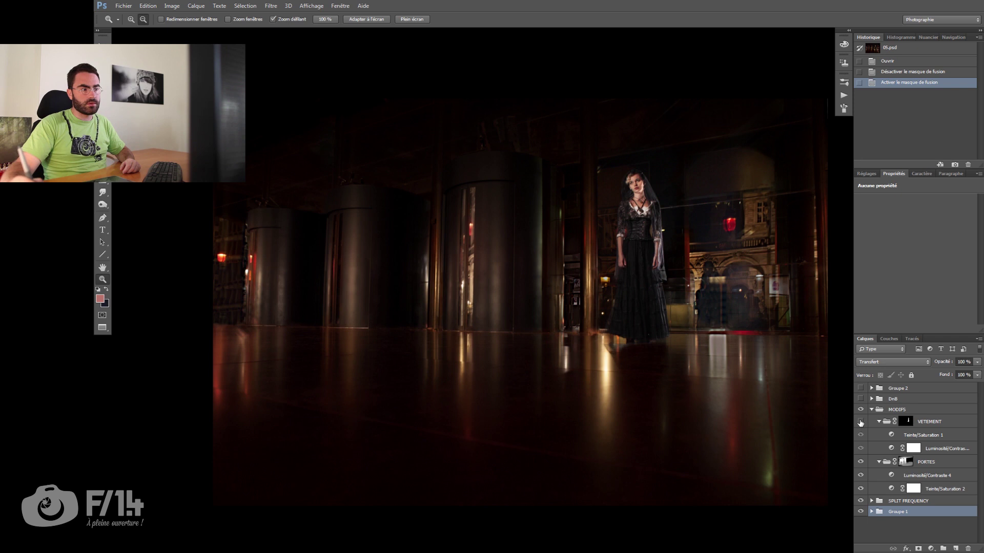
pyautogui.click(871, 409)
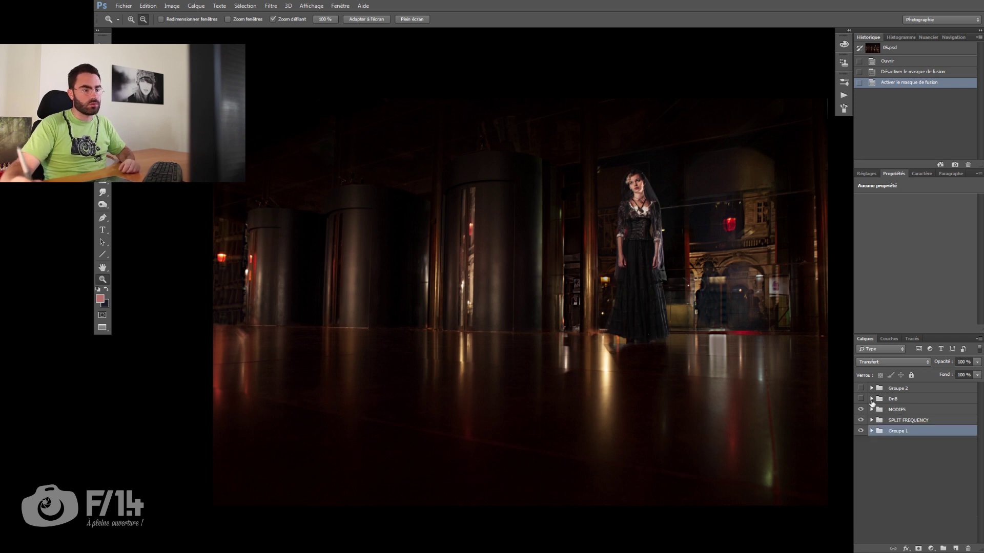
# Expand and show the DnB group, hiding AUTRES, CHEVEUX, PEAU and FOND so only the YEUX layer stays on.
pyautogui.click(871, 399)
pyautogui.click(861, 399)
pyautogui.moveTo(866, 432); pyautogui.dragTo(863, 486)
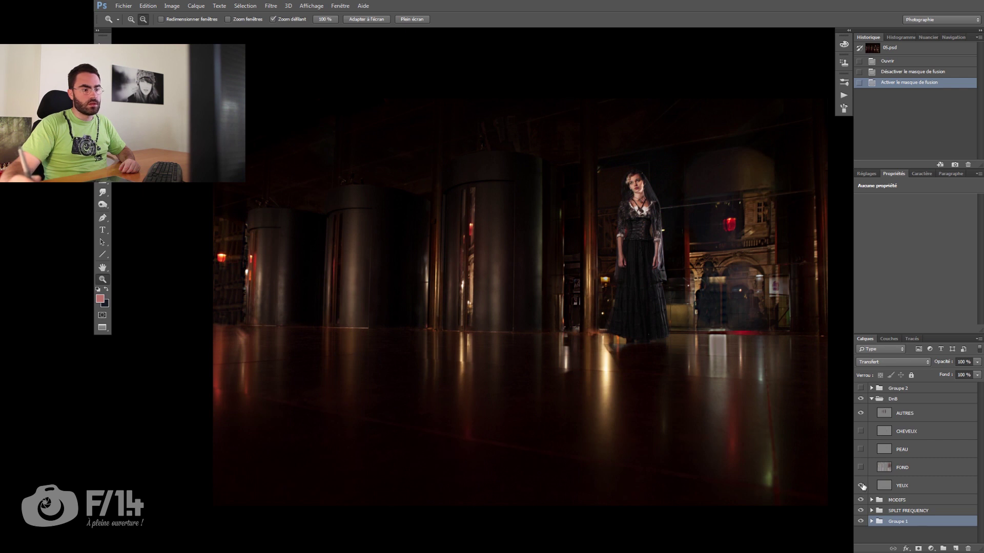
pyautogui.click(861, 413)
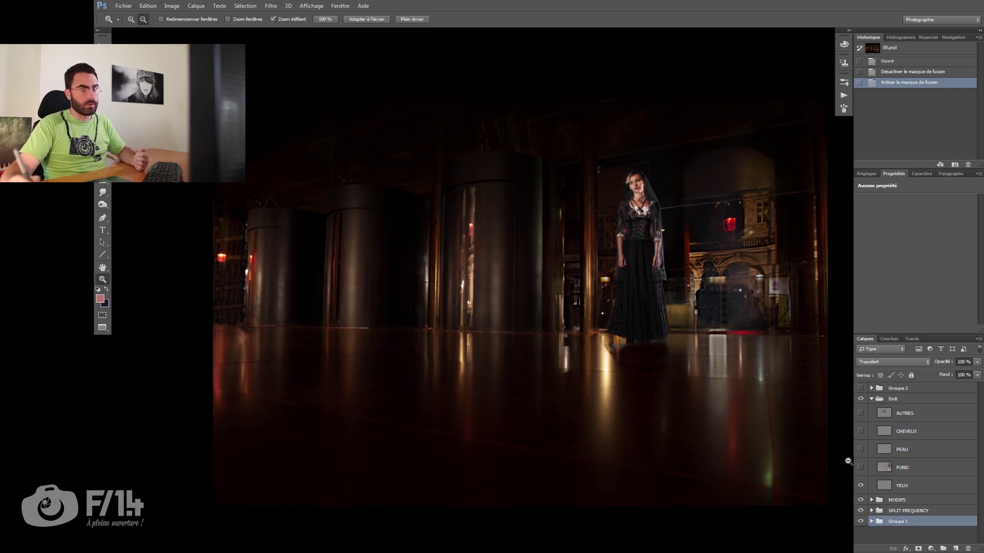
# Reveal the FOND, PEAU, CHEVEUX and AUTRES layers one after another, comparing FOND off and on, and collapse DnB.
pyautogui.click(861, 468)
pyautogui.click(860, 468)
pyautogui.click(860, 468)
pyautogui.click(861, 449)
pyautogui.click(861, 432)
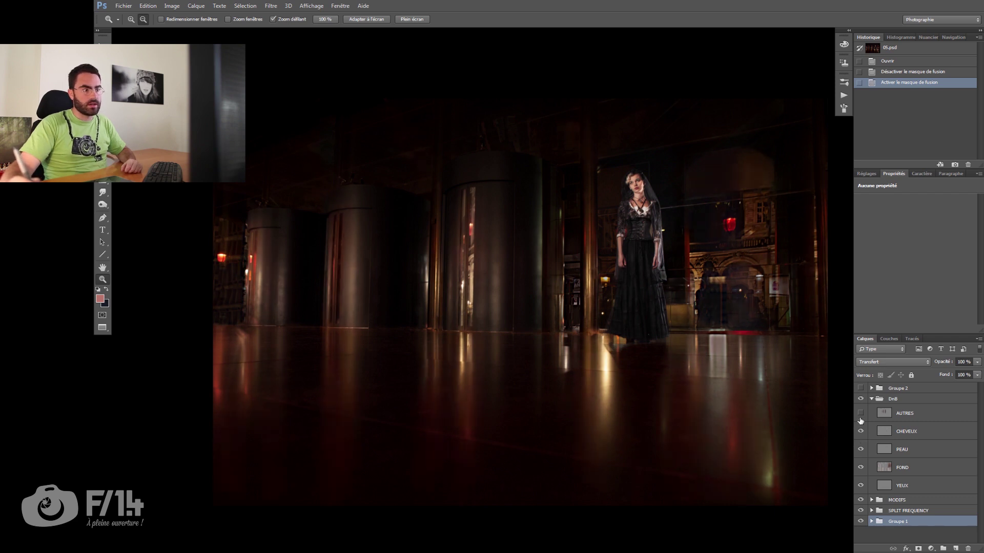
pyautogui.click(860, 417)
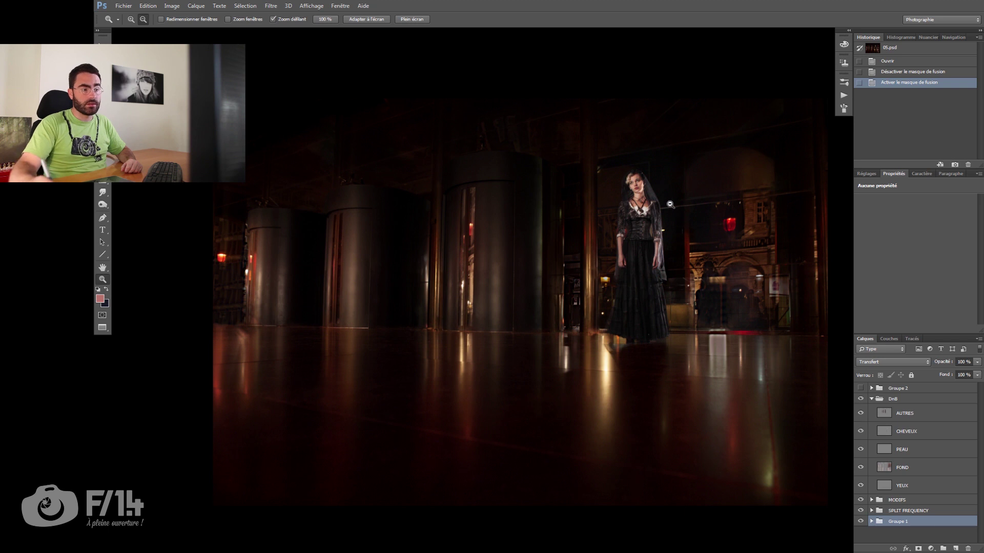
pyautogui.click(871, 399)
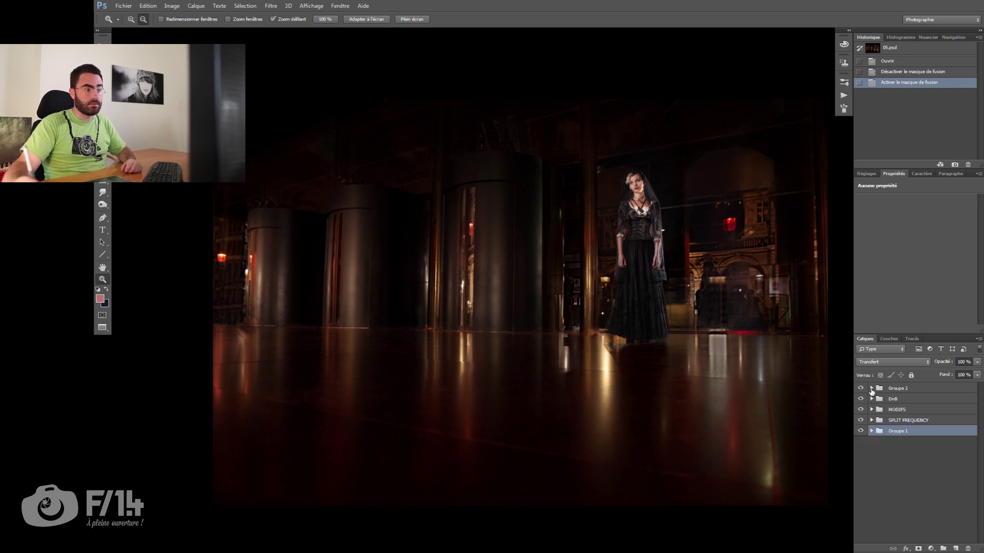
# Expand Groupe 2, show Calque 4, and compare the scene with Calque 5 off and on, leaving it shown.
pyautogui.click(872, 389)
pyautogui.click(863, 439)
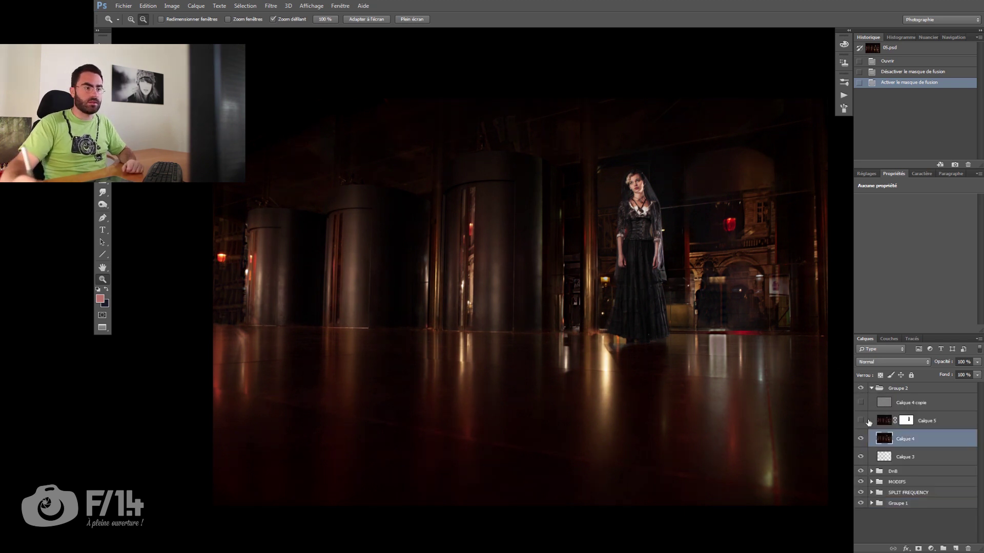
pyautogui.click(868, 421)
pyautogui.click(861, 421)
pyautogui.click(861, 422)
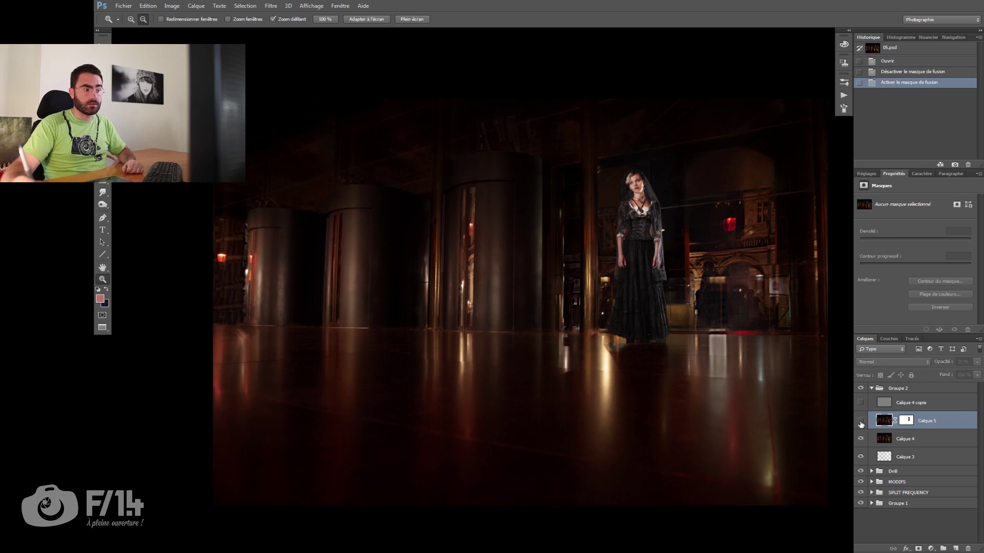
pyautogui.click(861, 422)
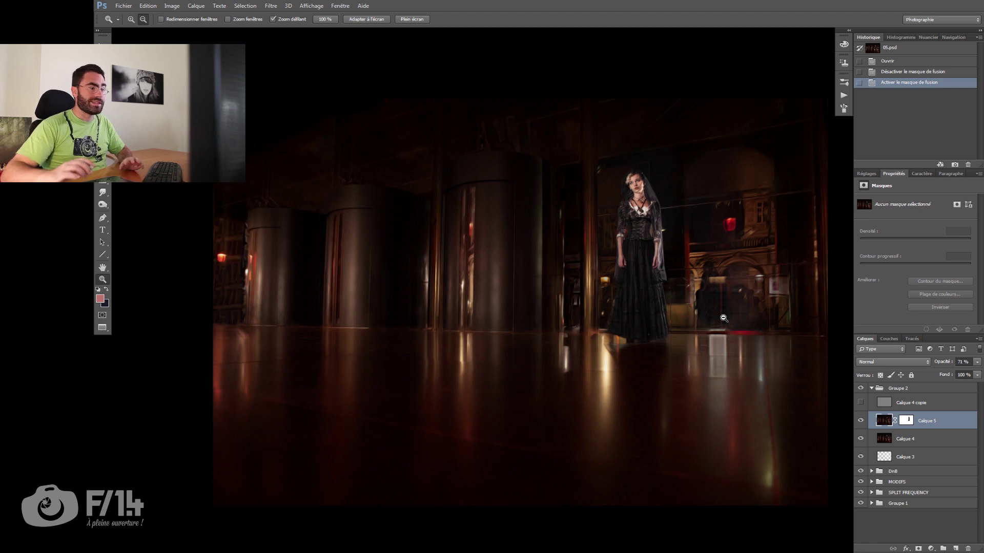
# Show the Calque 4 copie layer in Groupe 2 over the woman's scene.
pyautogui.click(861, 402)
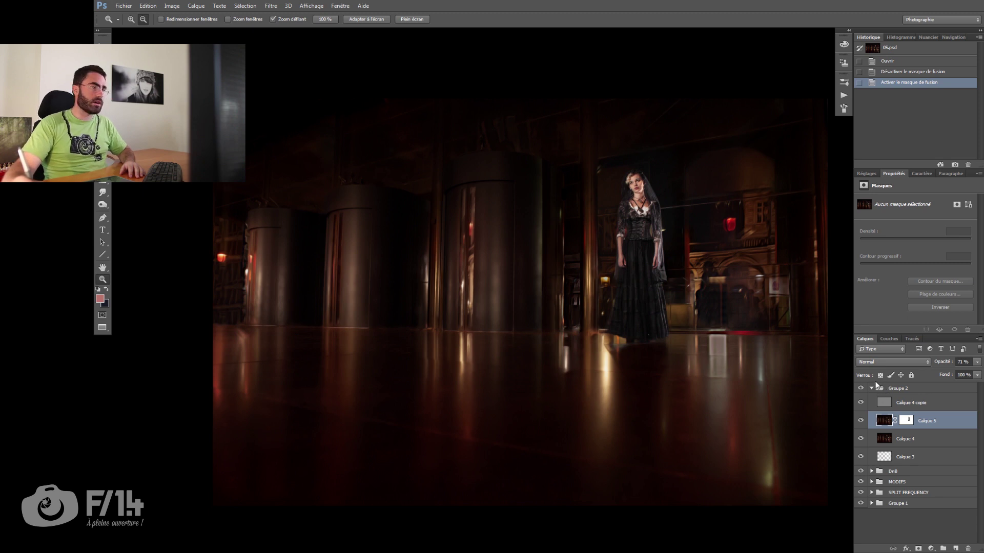
# Preview the Peinture à l'huile filter on Calque 5 with Stylisation, Netteté and Echelle at 10 and all other settings at 0, and cancel it.
pyautogui.click(310, 6)
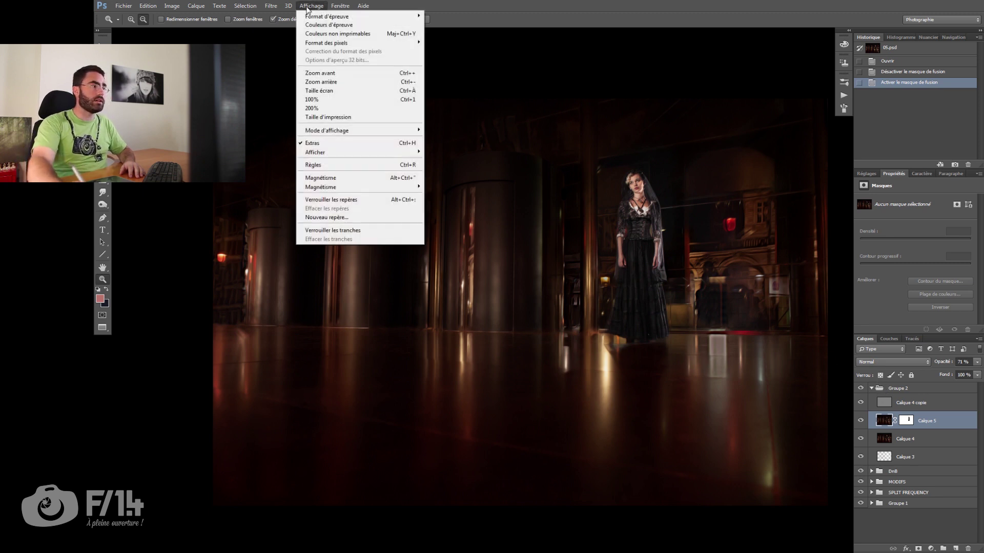
pyautogui.moveTo(270, 6)
pyautogui.click(293, 86)
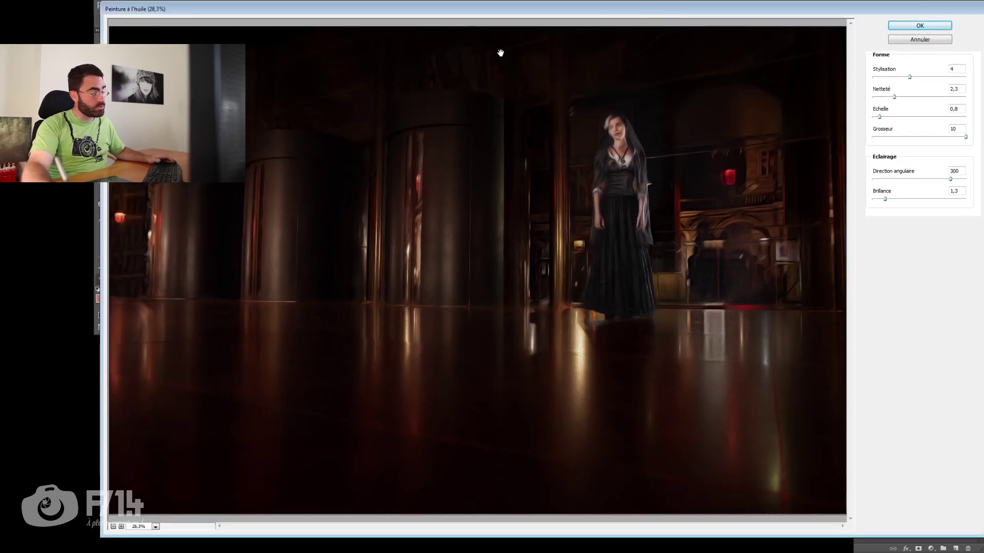
pyautogui.moveTo(909, 77); pyautogui.dragTo(944, 77)
pyautogui.moveTo(894, 97); pyautogui.dragTo(966, 77)
pyautogui.moveTo(885, 118); pyautogui.dragTo(868, 148)
pyautogui.moveTo(950, 180); pyautogui.dragTo(860, 182)
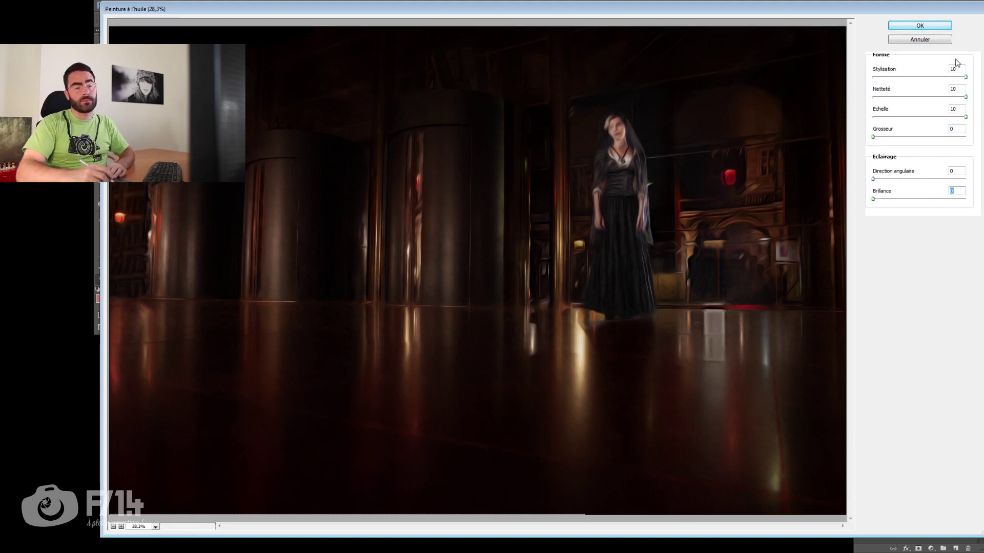
pyautogui.click(937, 41)
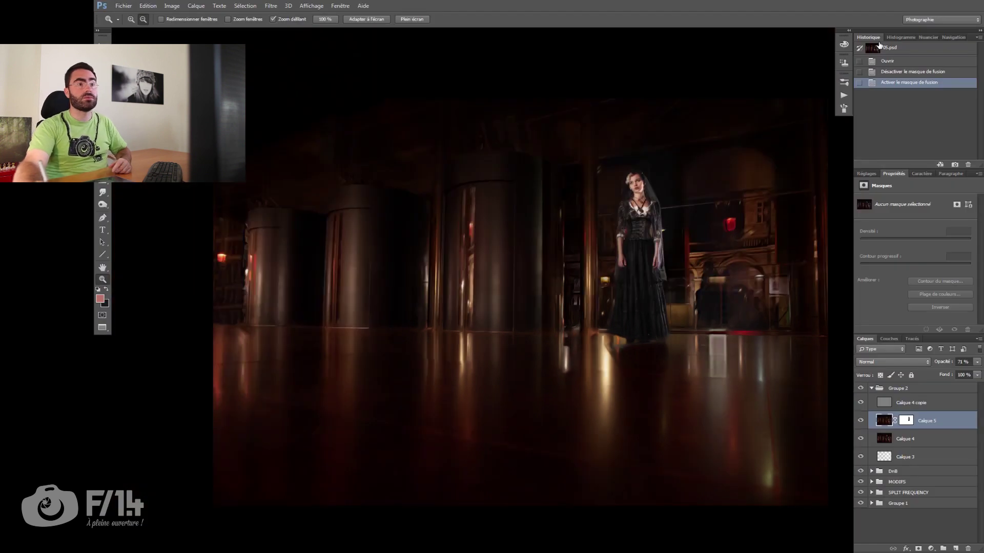
# Collapse the Groupe 2 layer group.
pyautogui.click(871, 388)
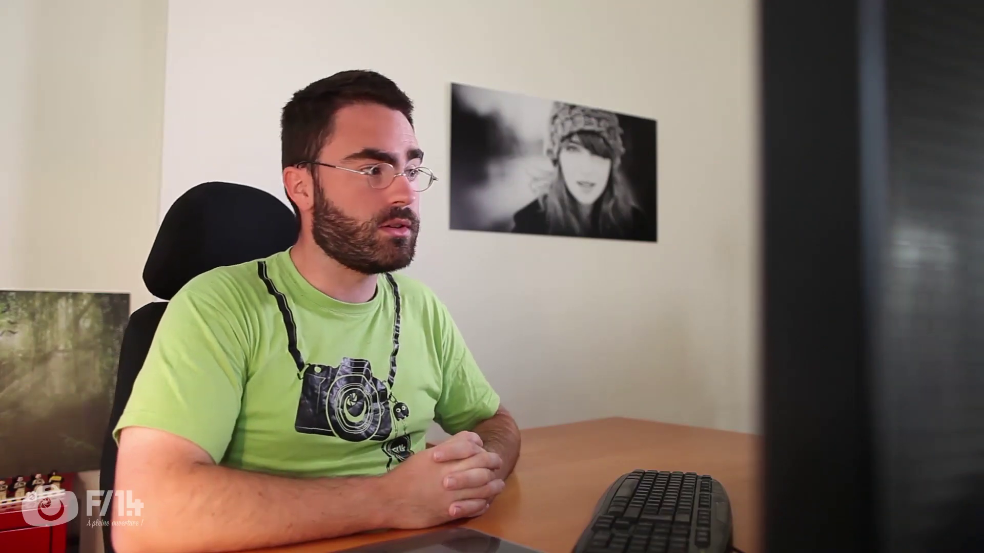